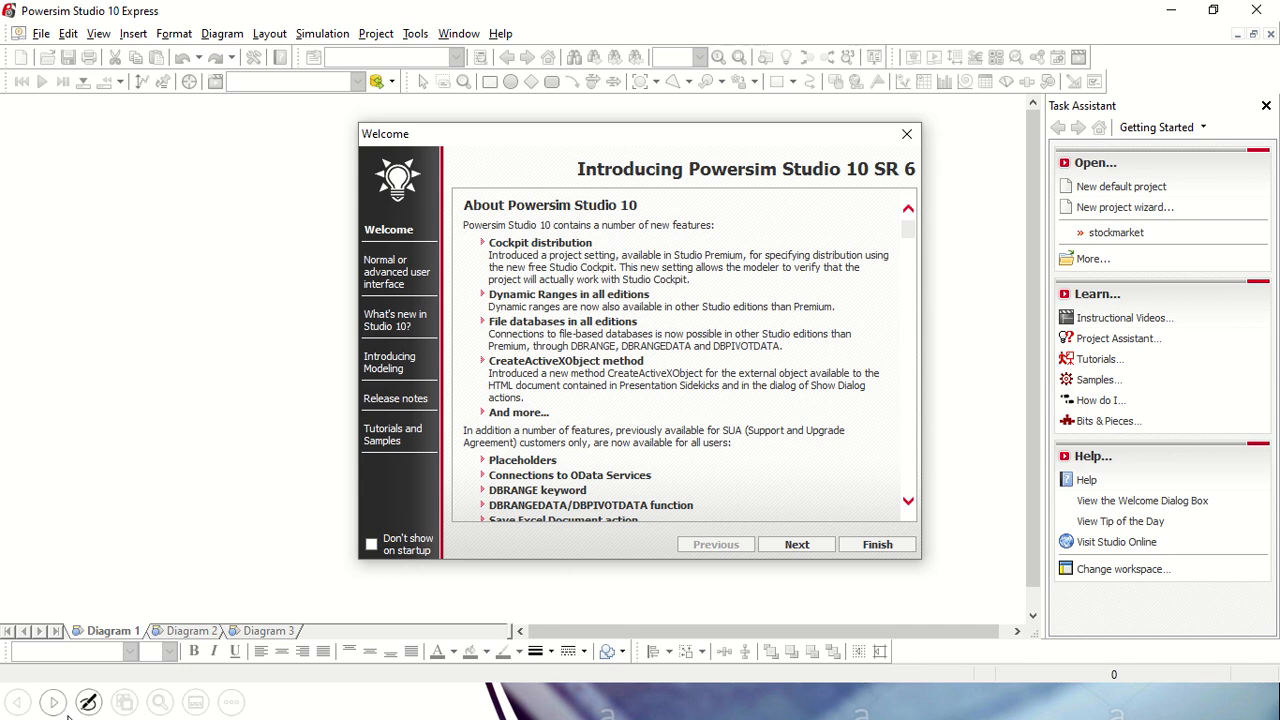
Step: Dismiss the Welcome dialog
{"action": "left_click", "coordinate": [878, 545]}
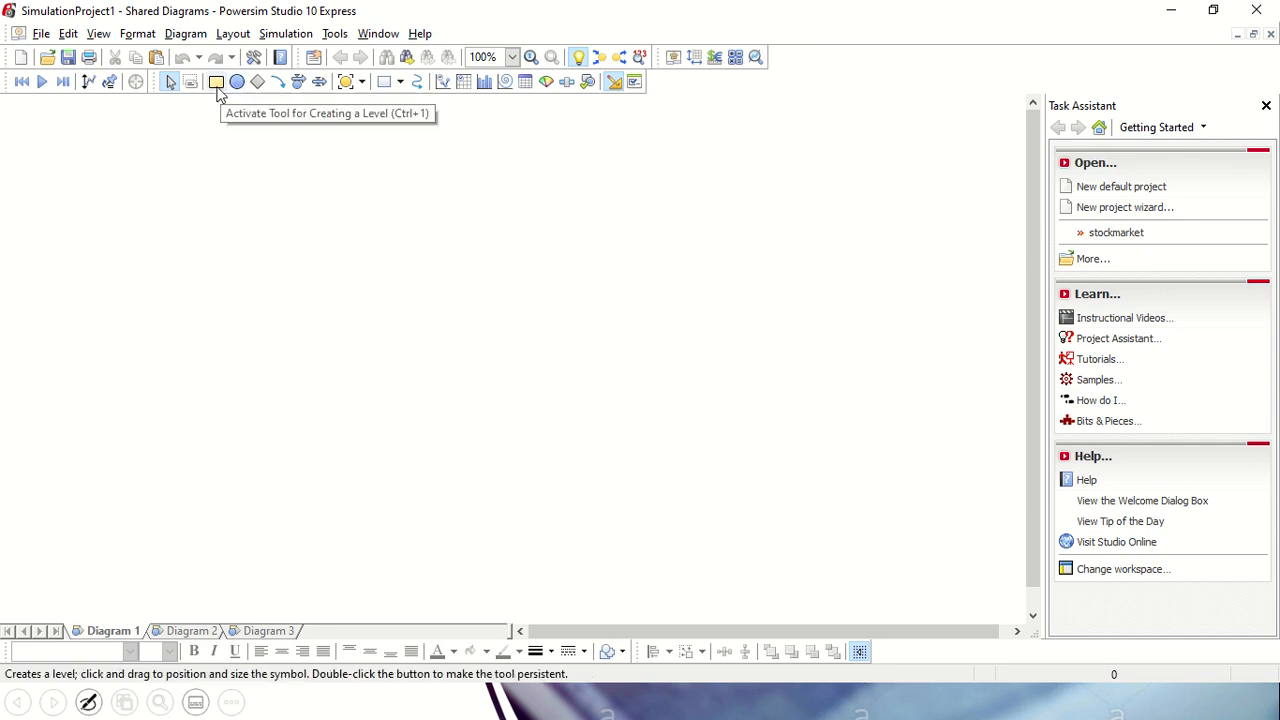
Step: Switch to the PowerPoint slide show, review the "Example 2 (Children and adults)" stock-and-flow slide, and return to Powersim Studio
{"action": "key", "text": "alt+Tab"}
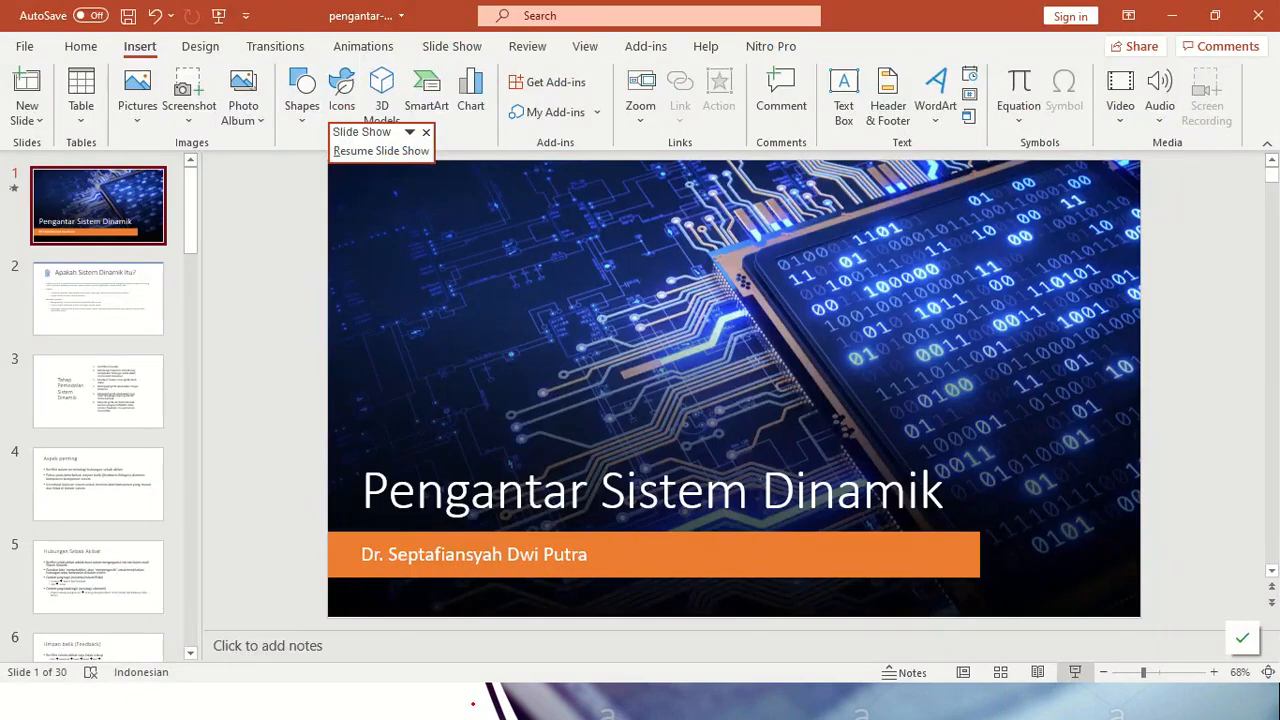
{"action": "key", "text": "alt+Tab"}
{"action": "key", "text": "Tab"}
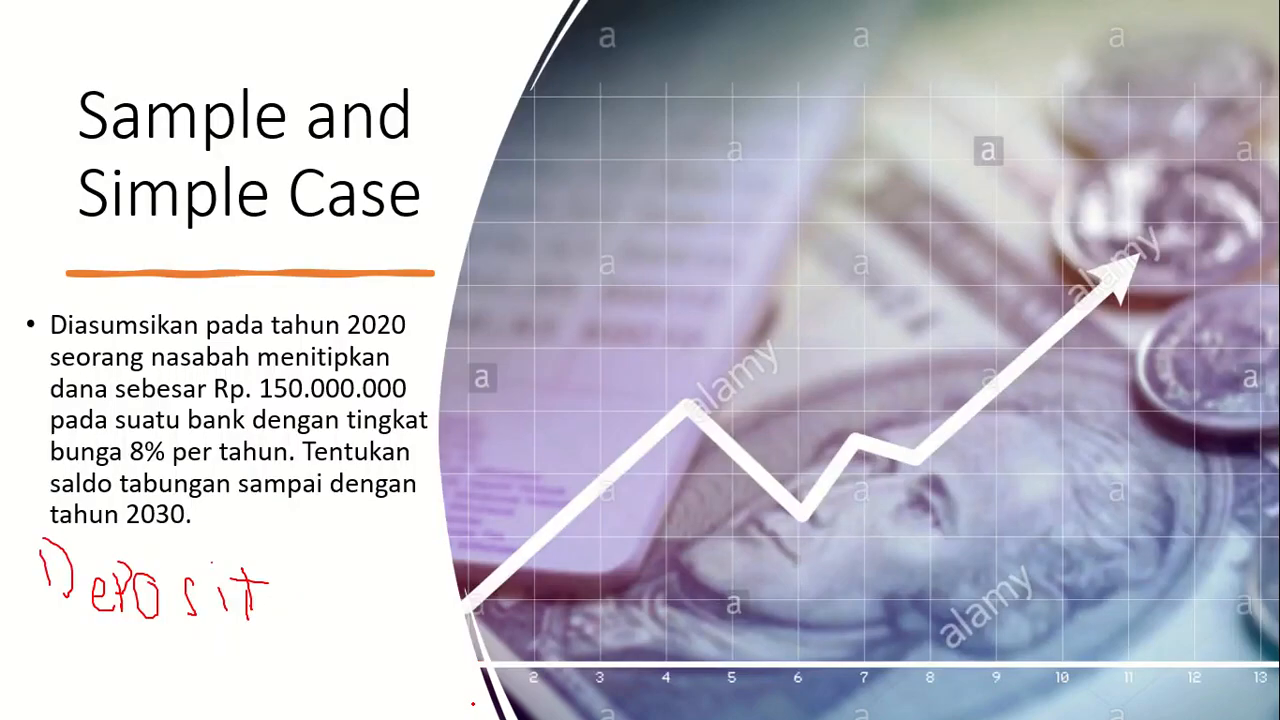
{"action": "key", "text": "Left"}
{"action": "key", "text": "Left"}
{"action": "key", "text": "Left"}
{"action": "key", "text": "Left"}
{"action": "key", "text": "Left"}
{"action": "key", "text": "Right"}
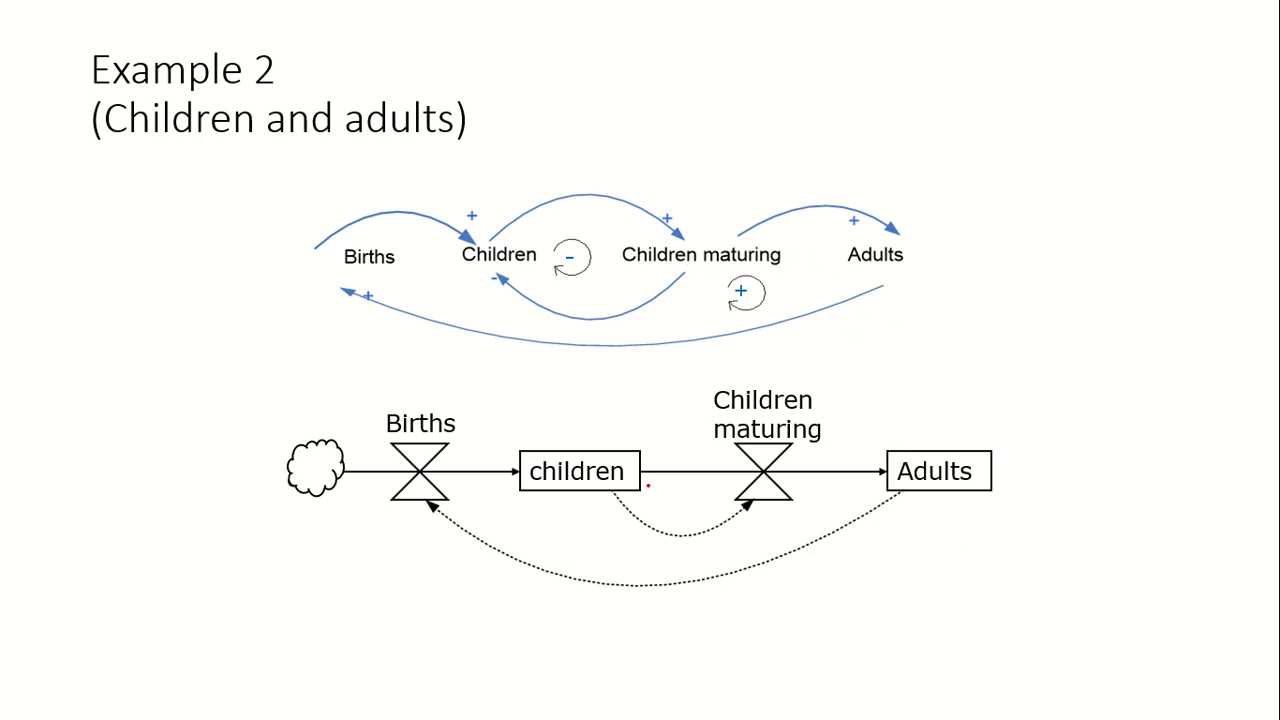
{"action": "key", "text": "Escape"}
{"action": "key", "text": "alt+Tab"}
{"action": "key", "text": "Tab"}
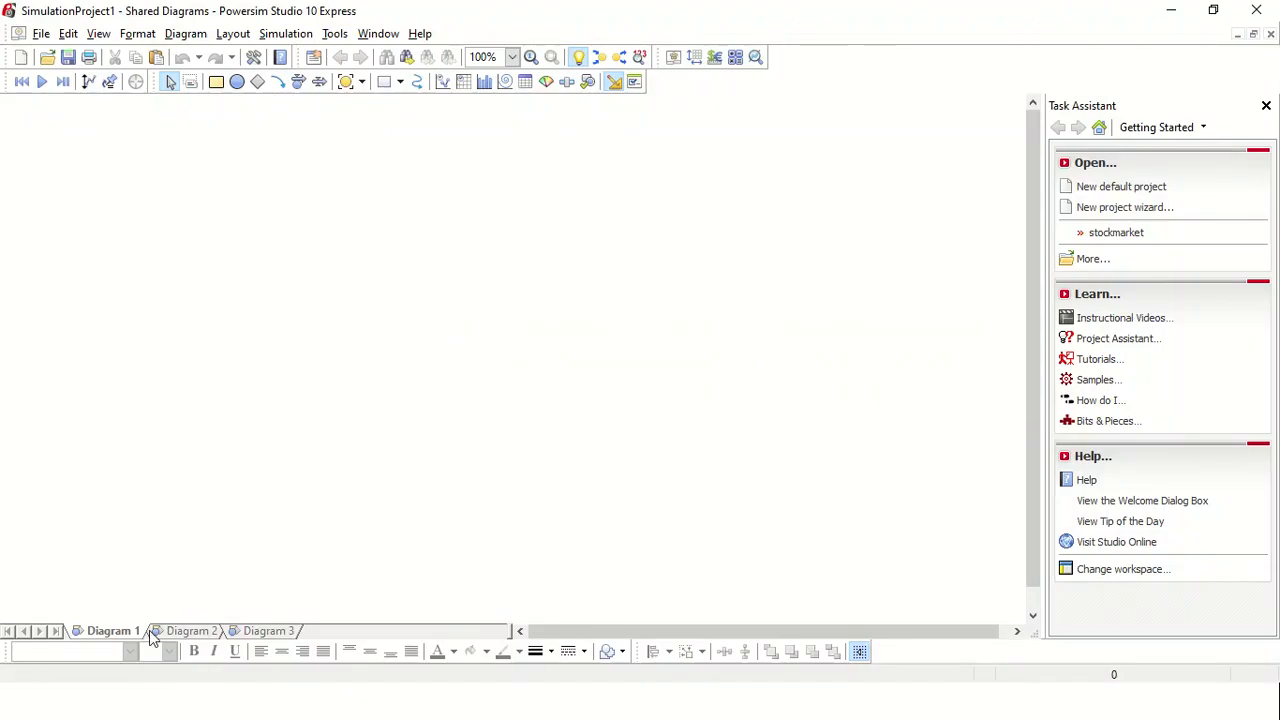
Step: Add a constant named "Setoran awal" in the upper-left area of the diagram and move it slightly lower
{"action": "left_click", "coordinate": [258, 82]}
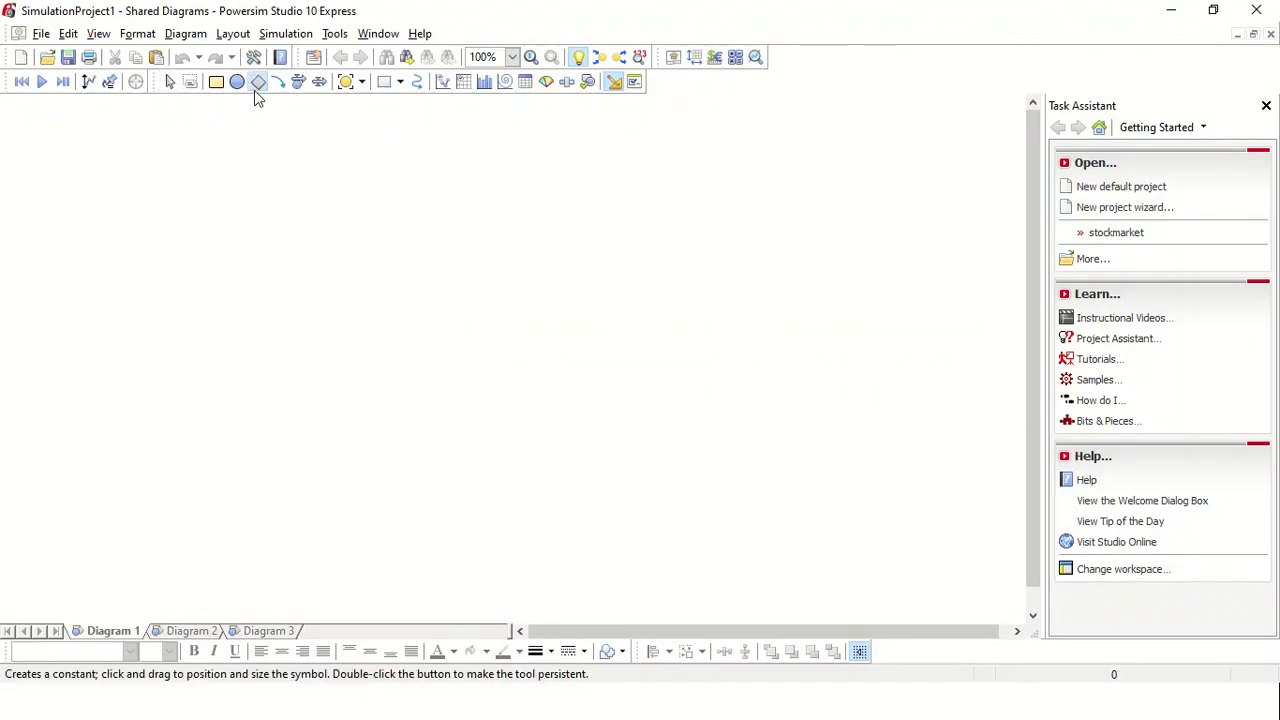
{"action": "left_click", "coordinate": [258, 84]}
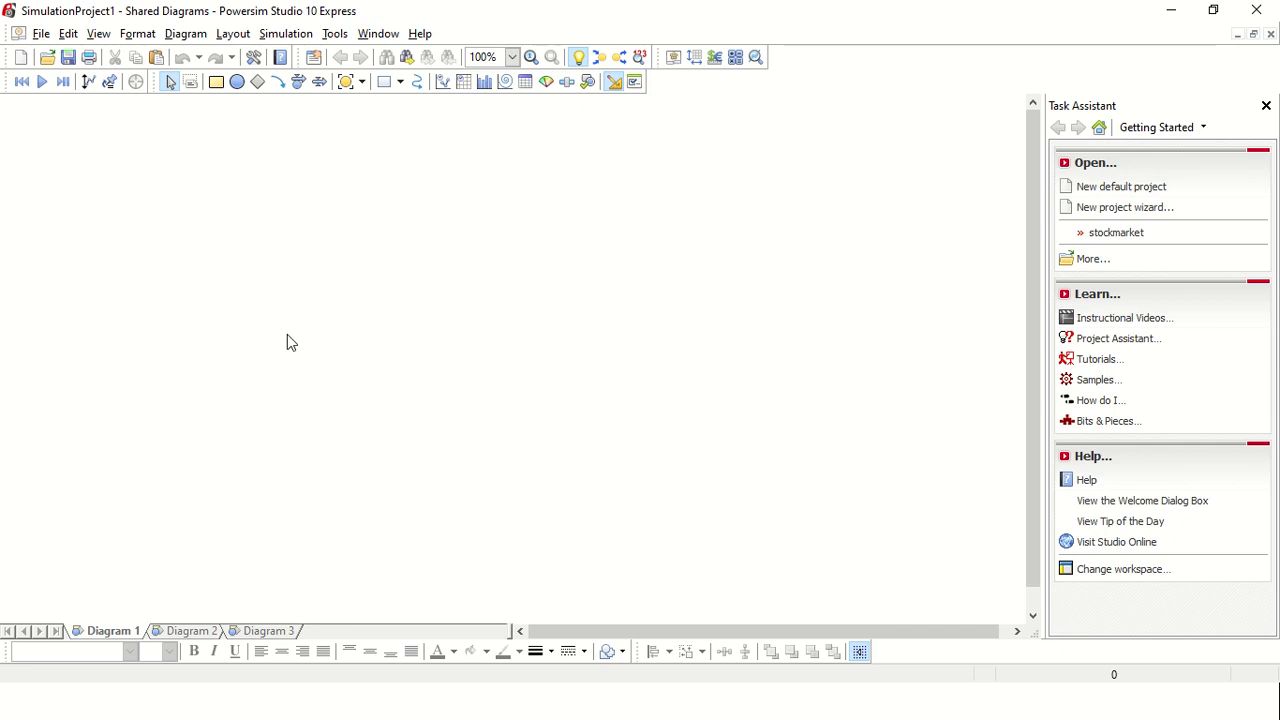
{"action": "left_click", "coordinate": [258, 82]}
{"action": "left_click_drag", "start_coordinate": [249, 174], "coordinate": [310, 236]}
{"action": "left_click", "coordinate": [270, 247]}
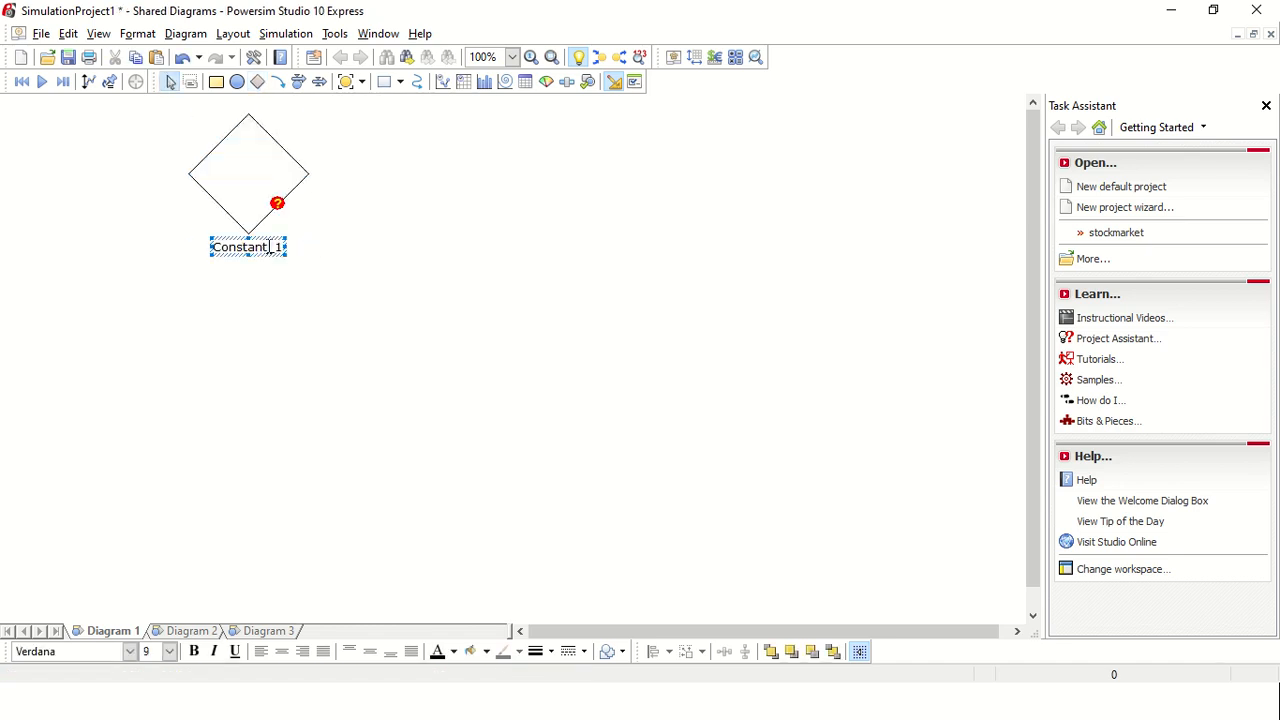
{"action": "double_click", "coordinate": [270, 247]}
{"action": "type", "text": "Setoran awal"}
{"action": "left_click", "coordinate": [300, 258]}
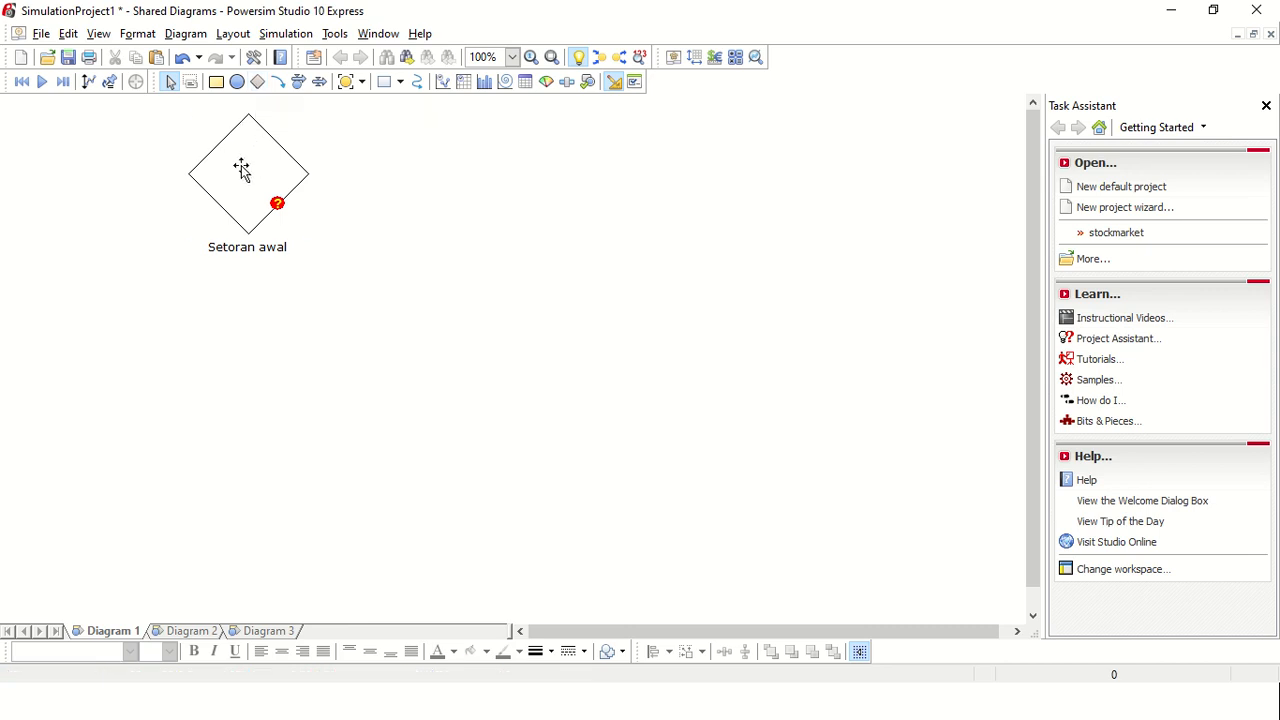
{"action": "left_click_drag", "start_coordinate": [243, 171], "coordinate": [247, 237]}
{"action": "left_click", "coordinate": [378, 282]}
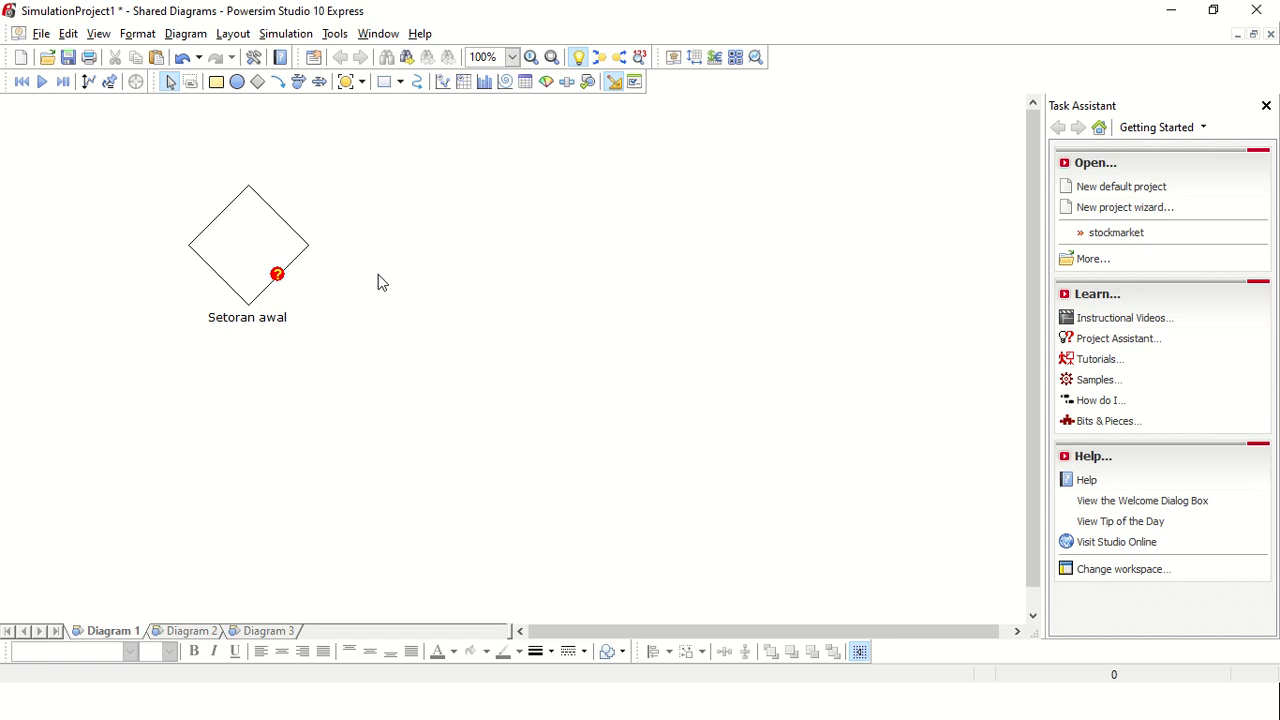
Step: Add a level named "Saldo deposito" to the lower right of the Setoran awal constant
{"action": "left_click", "coordinate": [222, 87]}
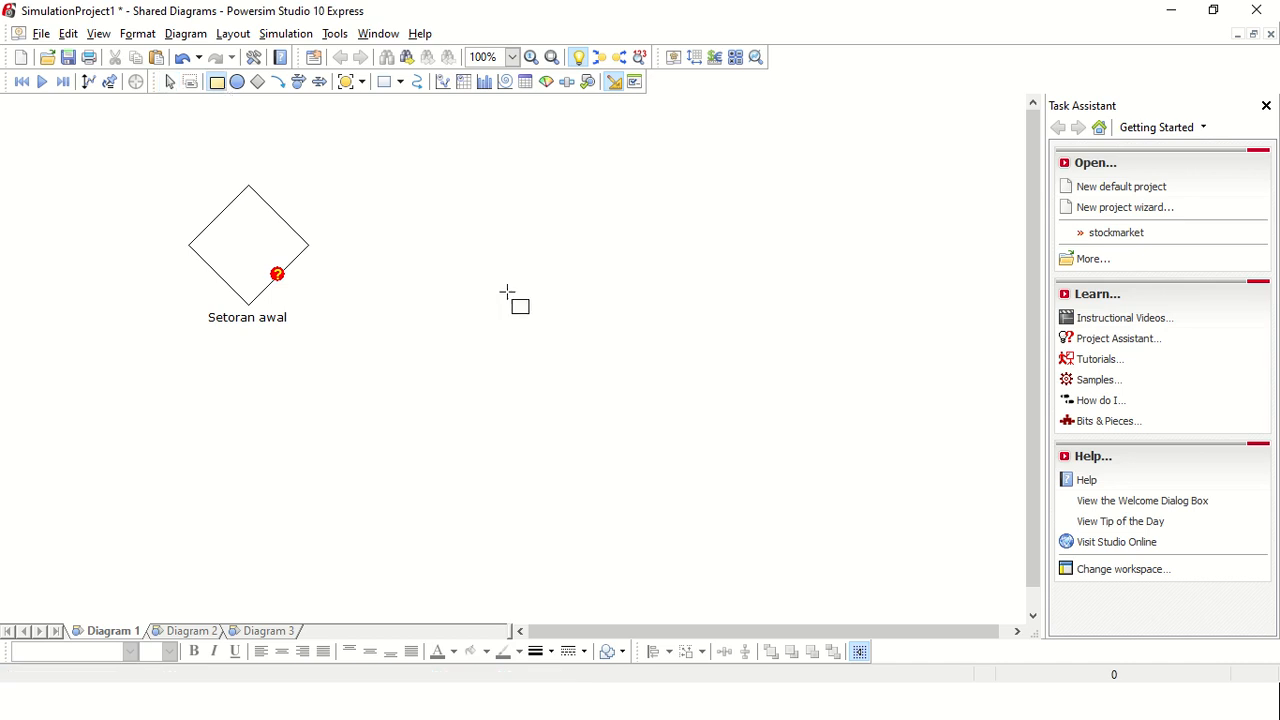
{"action": "left_click_drag", "start_coordinate": [505, 289], "coordinate": [636, 439]}
{"action": "left_click", "coordinate": [556, 361]}
{"action": "left_click", "coordinate": [584, 440]}
{"action": "left_click", "coordinate": [585, 440]}
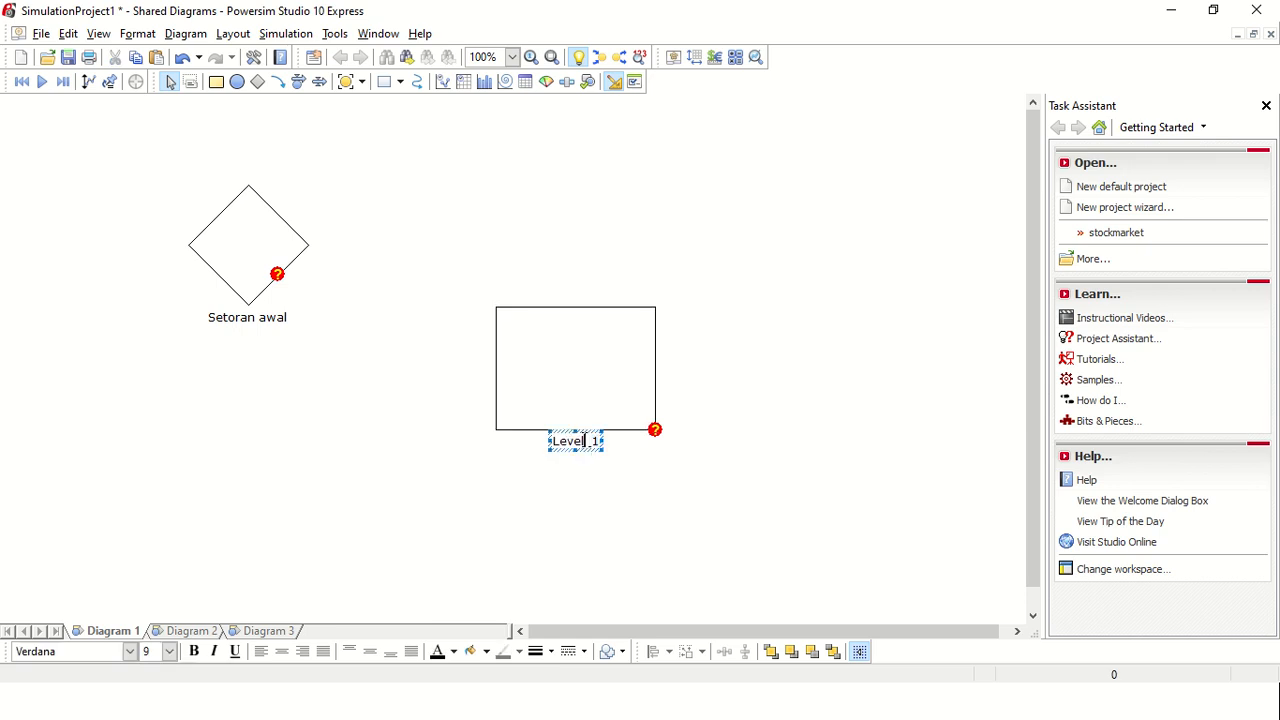
{"action": "double_click", "coordinate": [587, 440]}
{"action": "type", "text": "Saldo depos"}
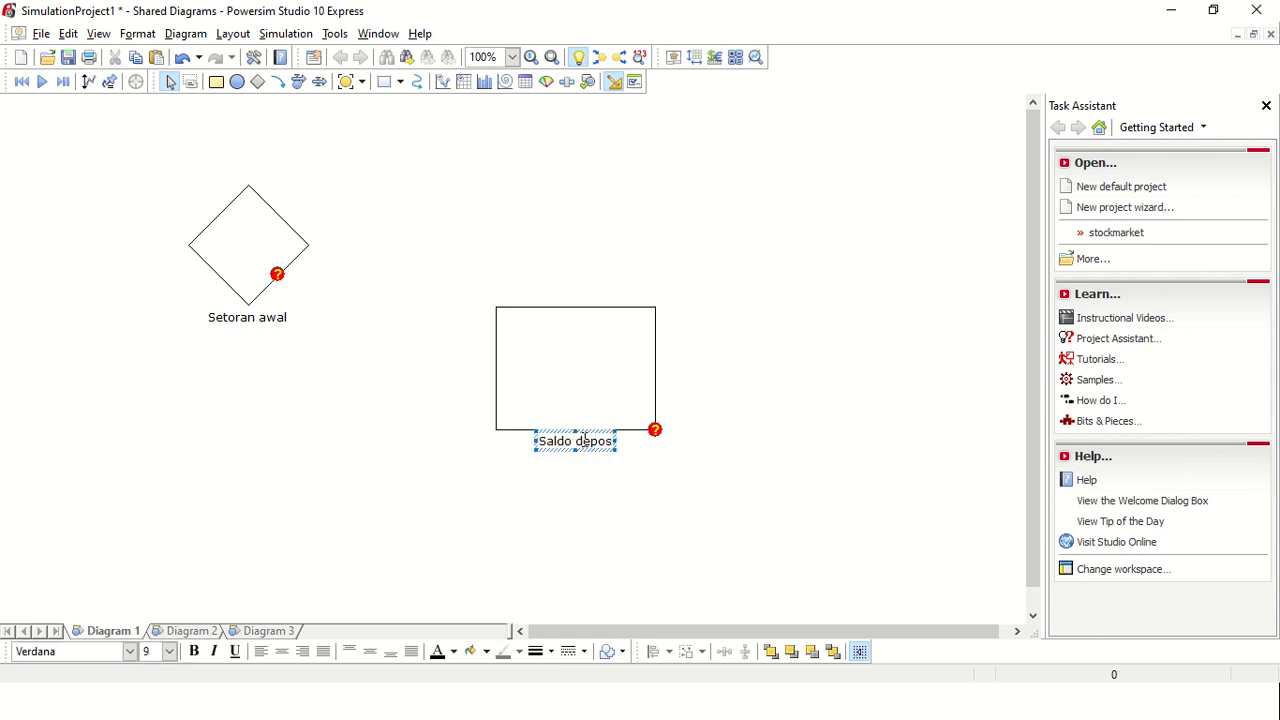
{"action": "type", "text": "ito"}
{"action": "left_click", "coordinate": [582, 268]}
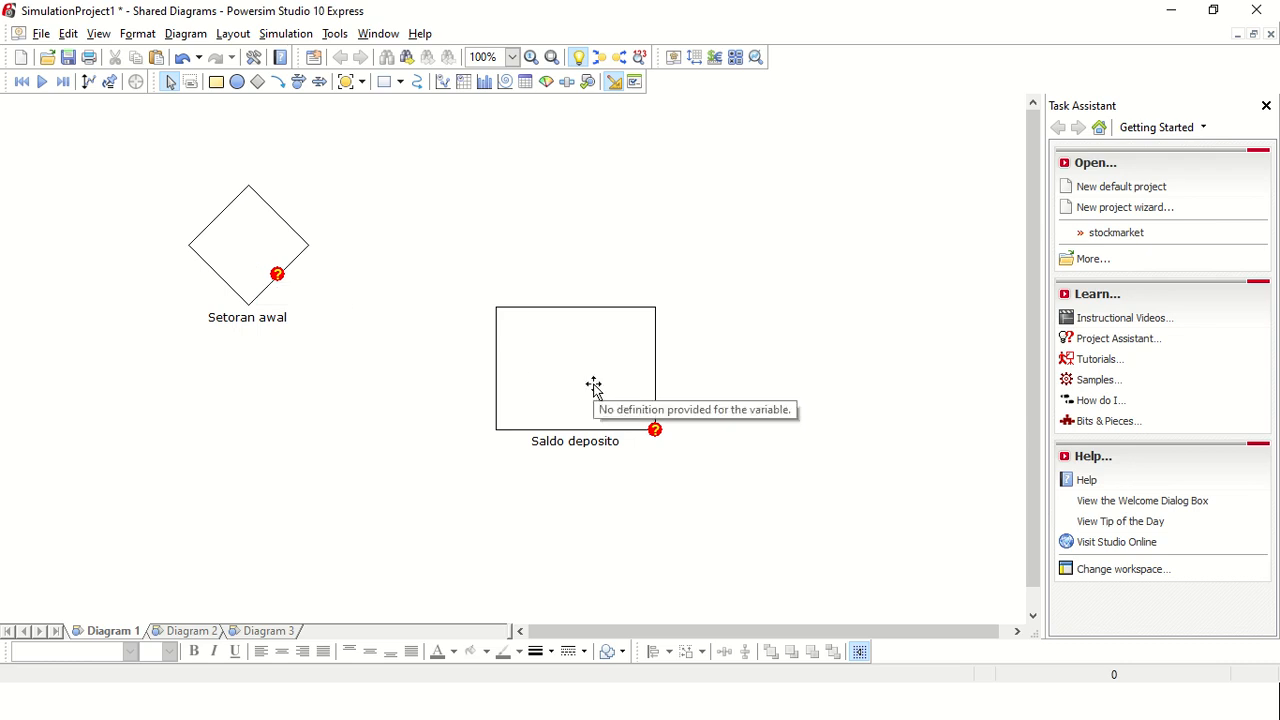
Step: Create a link from the Setoran awal constant to the upper edge of the Saldo deposito level
{"action": "left_click", "coordinate": [278, 82]}
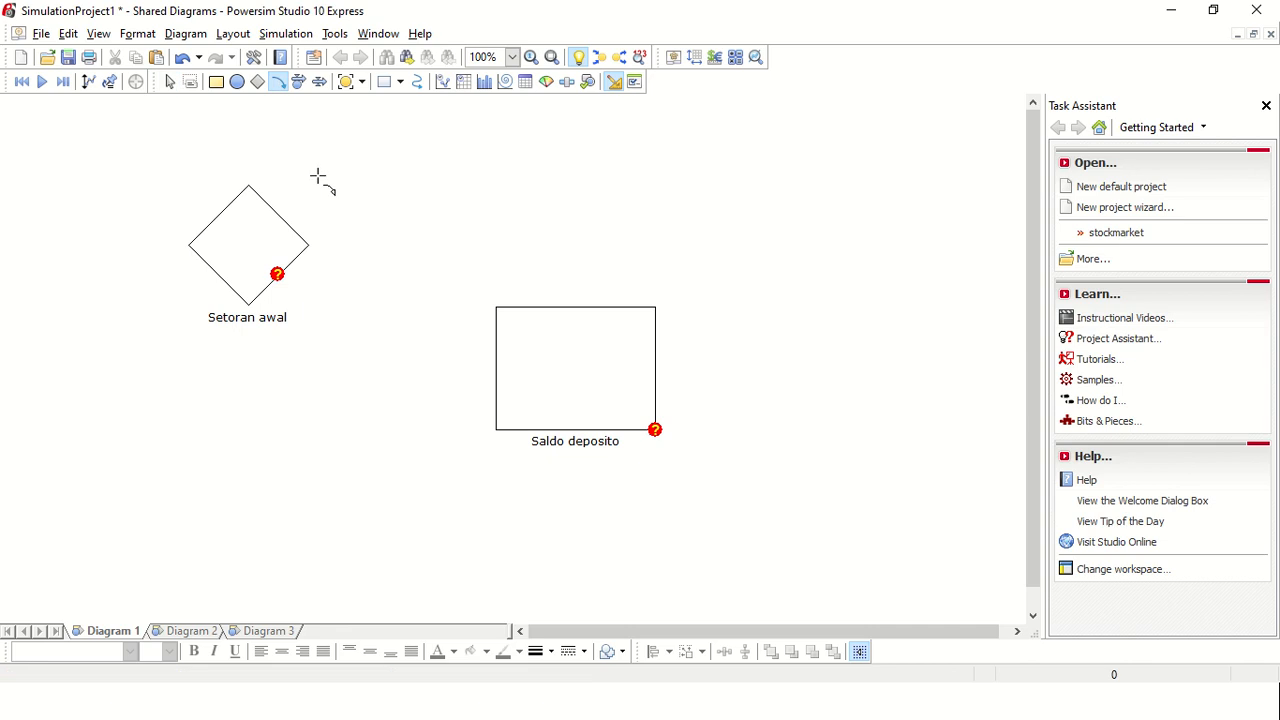
{"action": "left_click", "coordinate": [280, 90]}
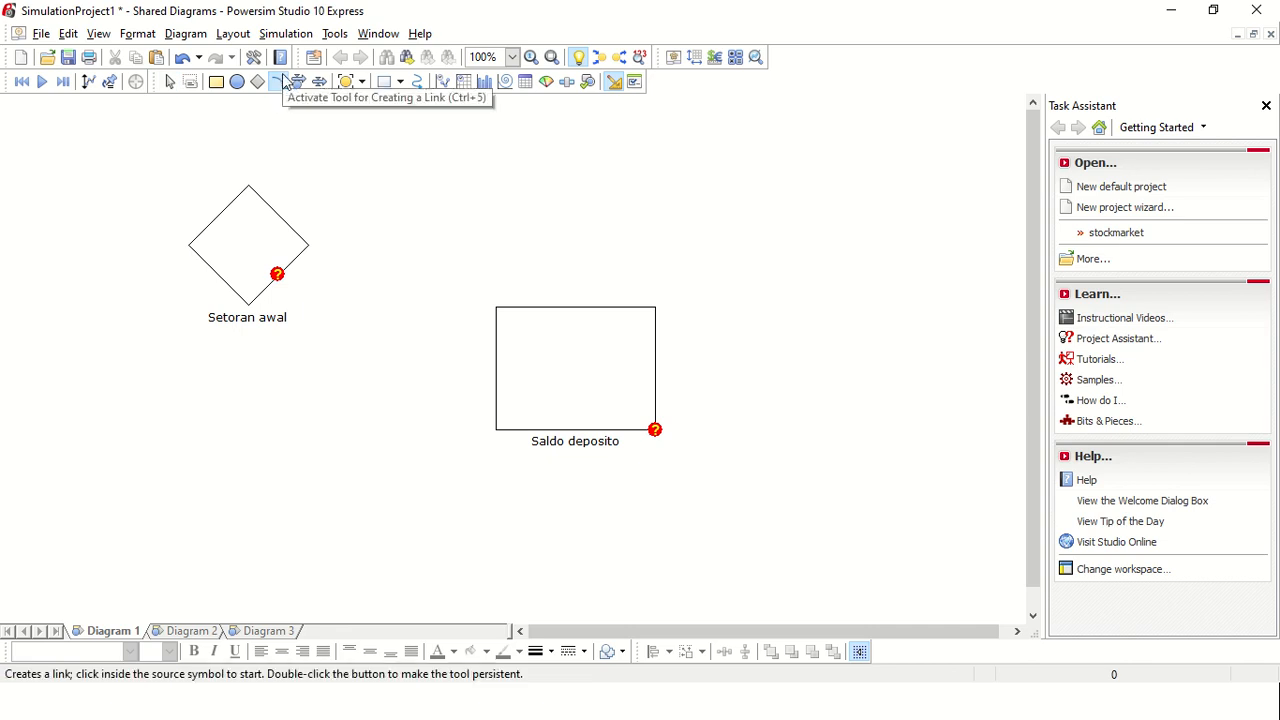
{"action": "left_click", "coordinate": [305, 245]}
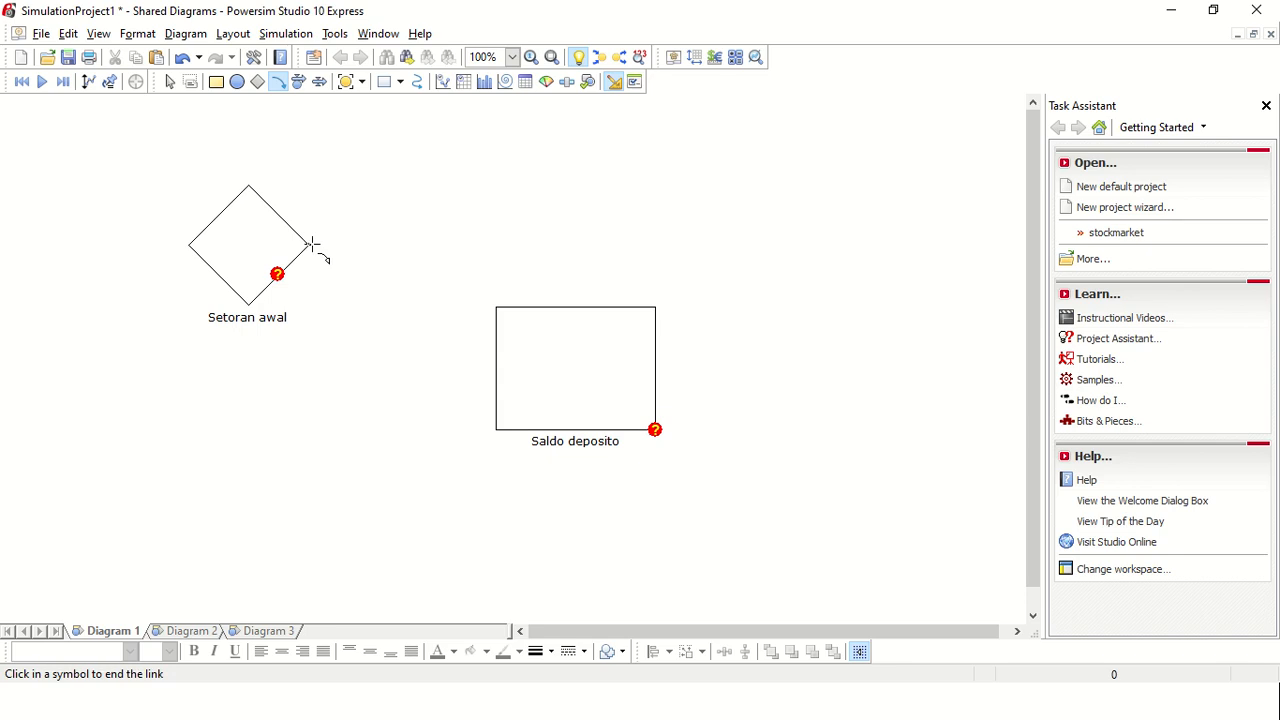
{"action": "left_click", "coordinate": [557, 323]}
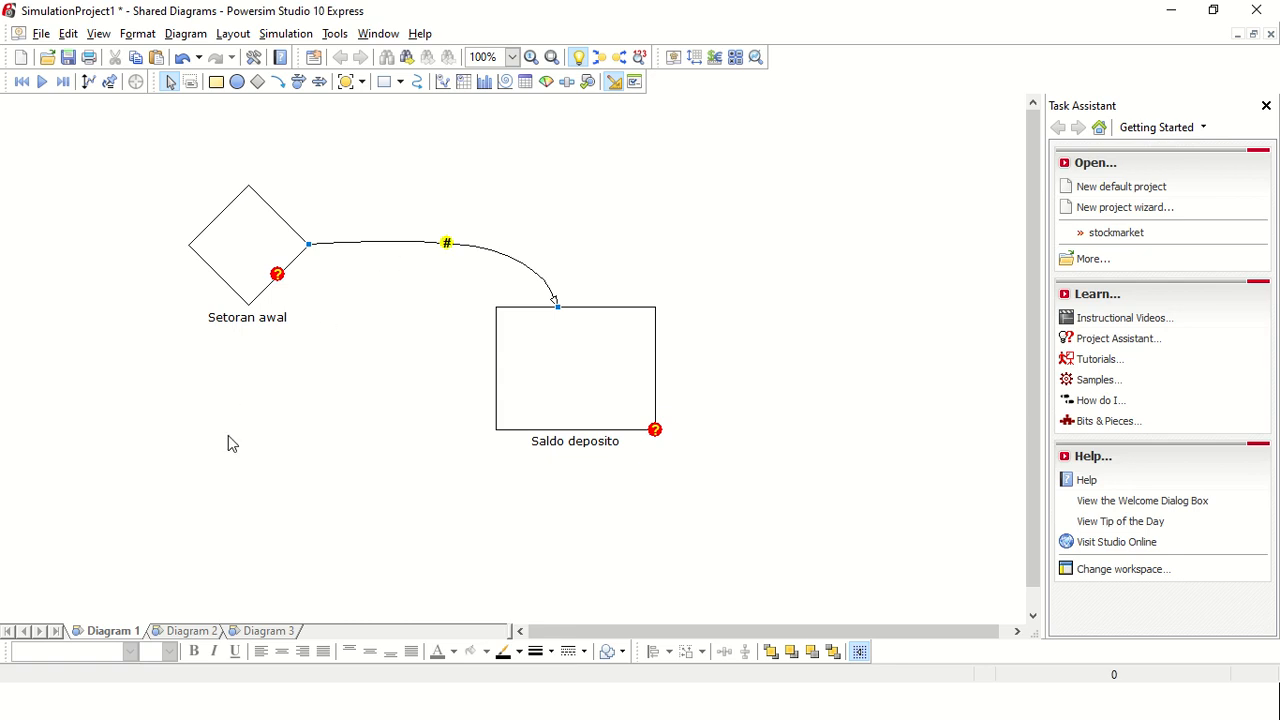
{"action": "left_click", "coordinate": [248, 480]}
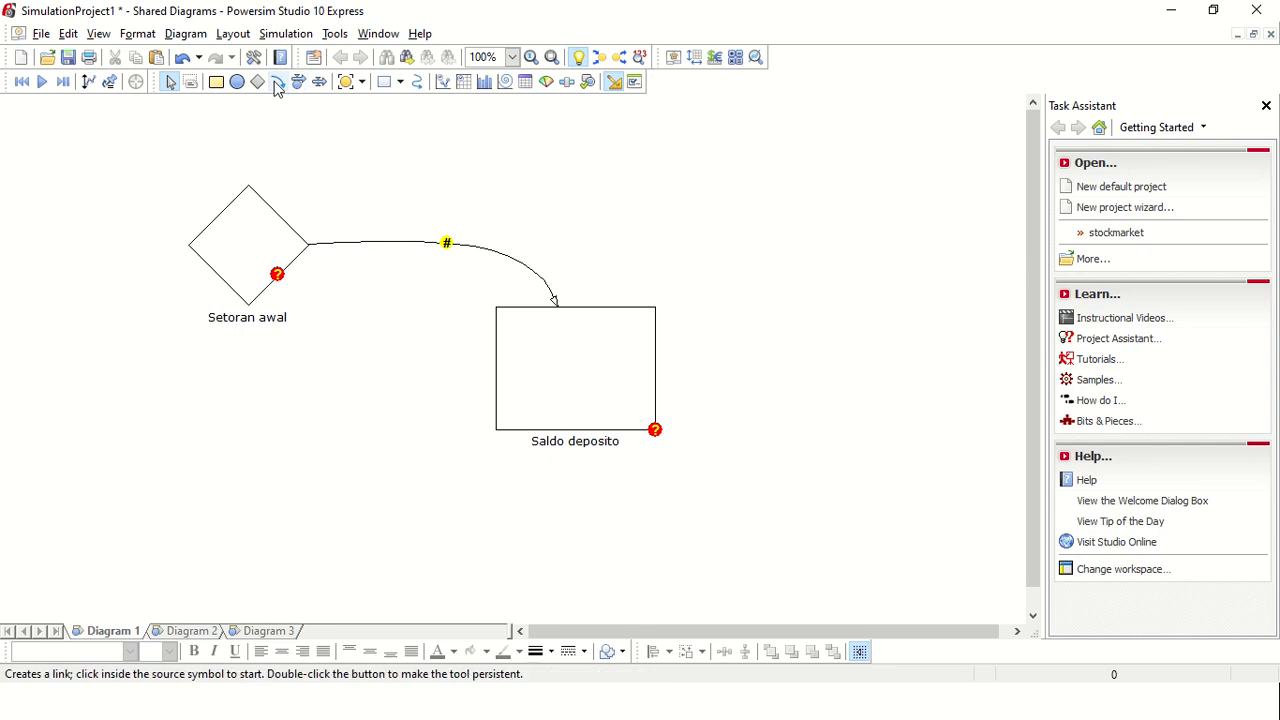
Step: Add a second constant named "Bunga % bank" below the Setoran awal constant
{"action": "left_click", "coordinate": [260, 82]}
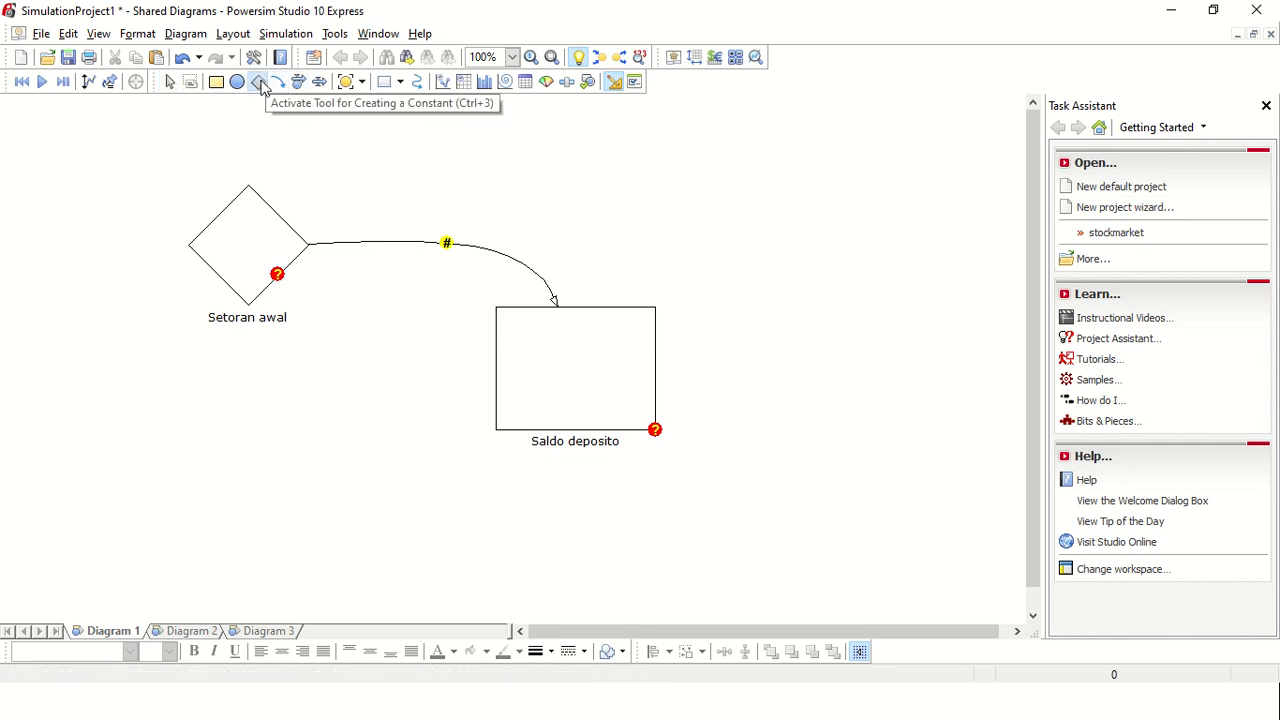
{"action": "left_click_drag", "start_coordinate": [160, 449], "coordinate": [215, 495]}
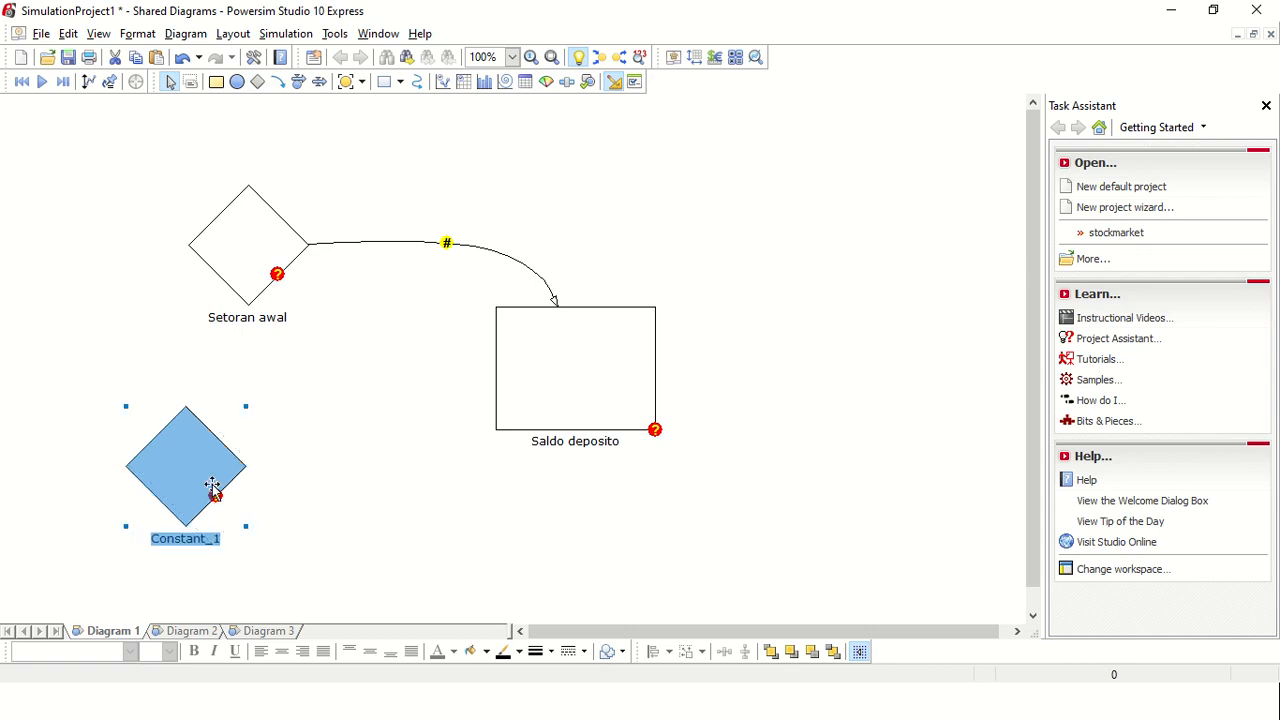
{"action": "left_click", "coordinate": [188, 540]}
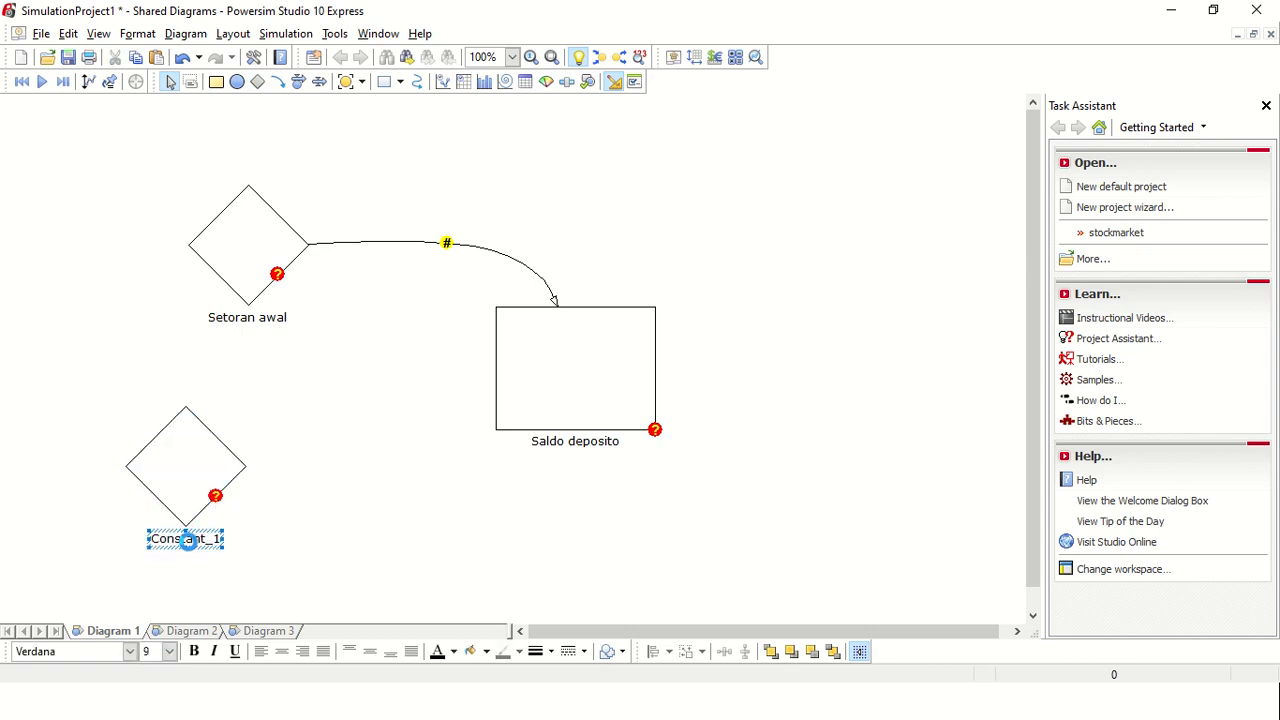
{"action": "double_click", "coordinate": [188, 540]}
{"action": "left_click", "coordinate": [660, 505]}
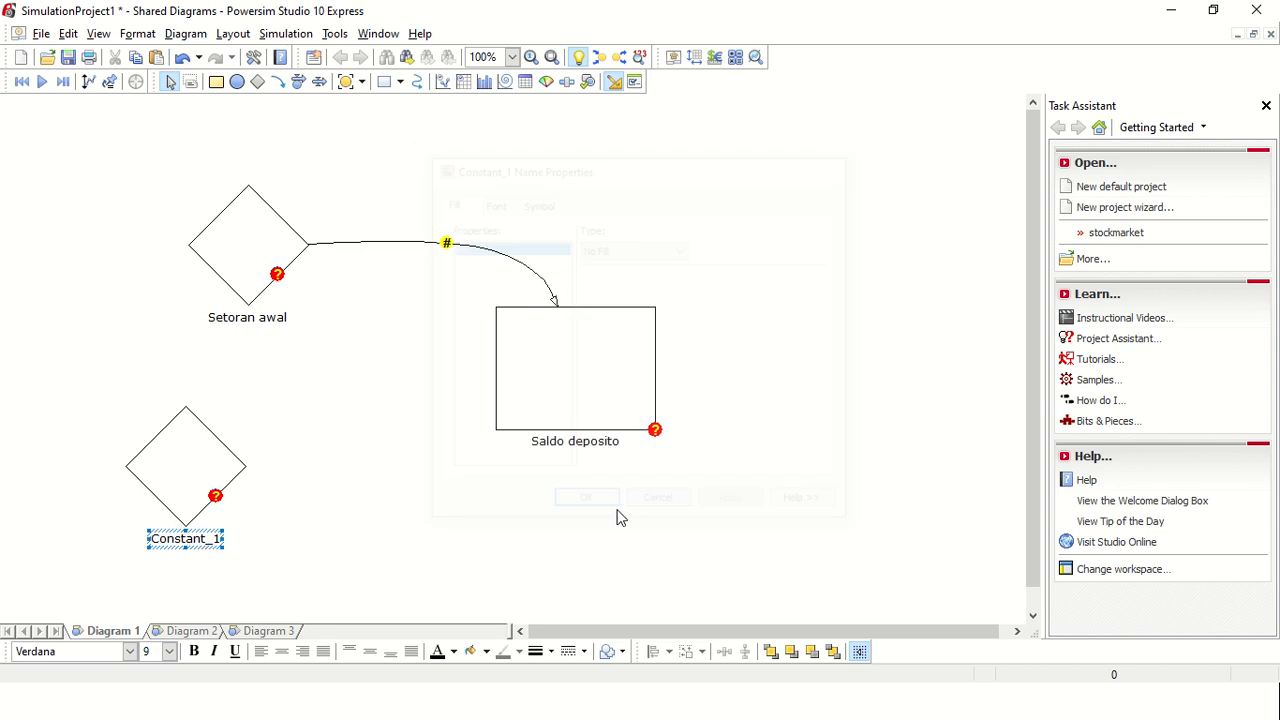
{"action": "type", "text": "B"}
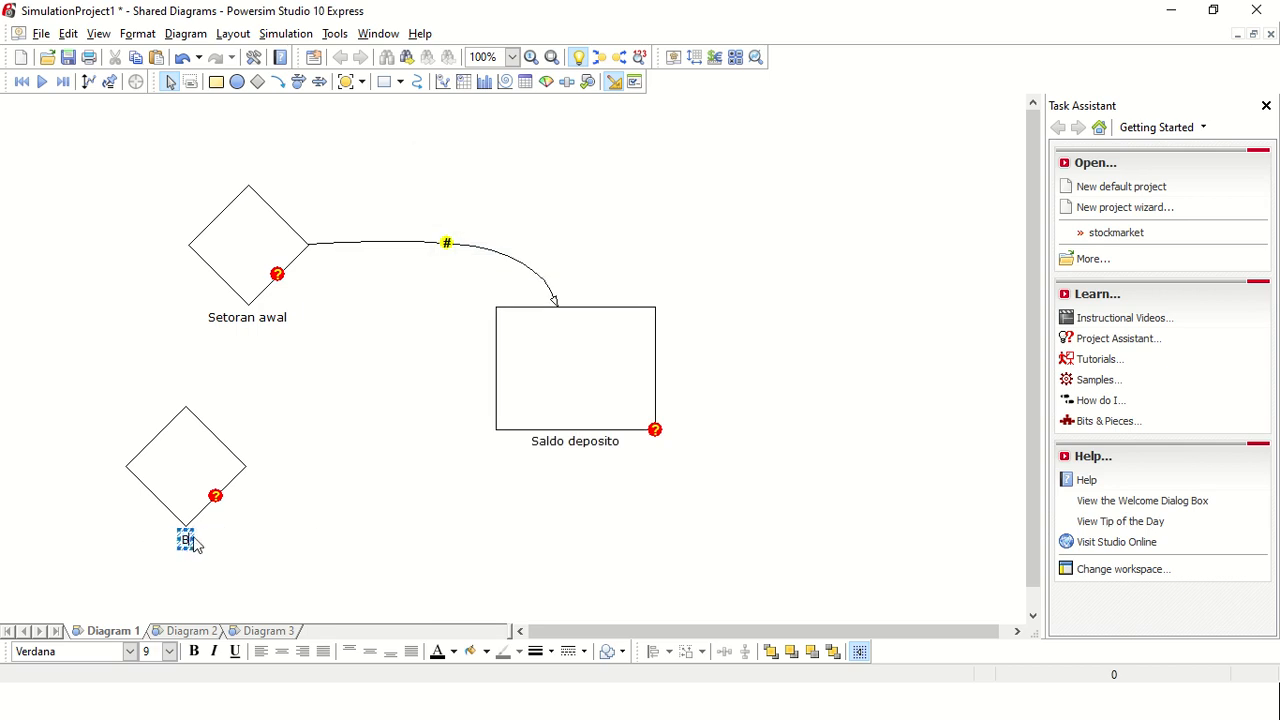
{"action": "type", "text": "unga & bank"}
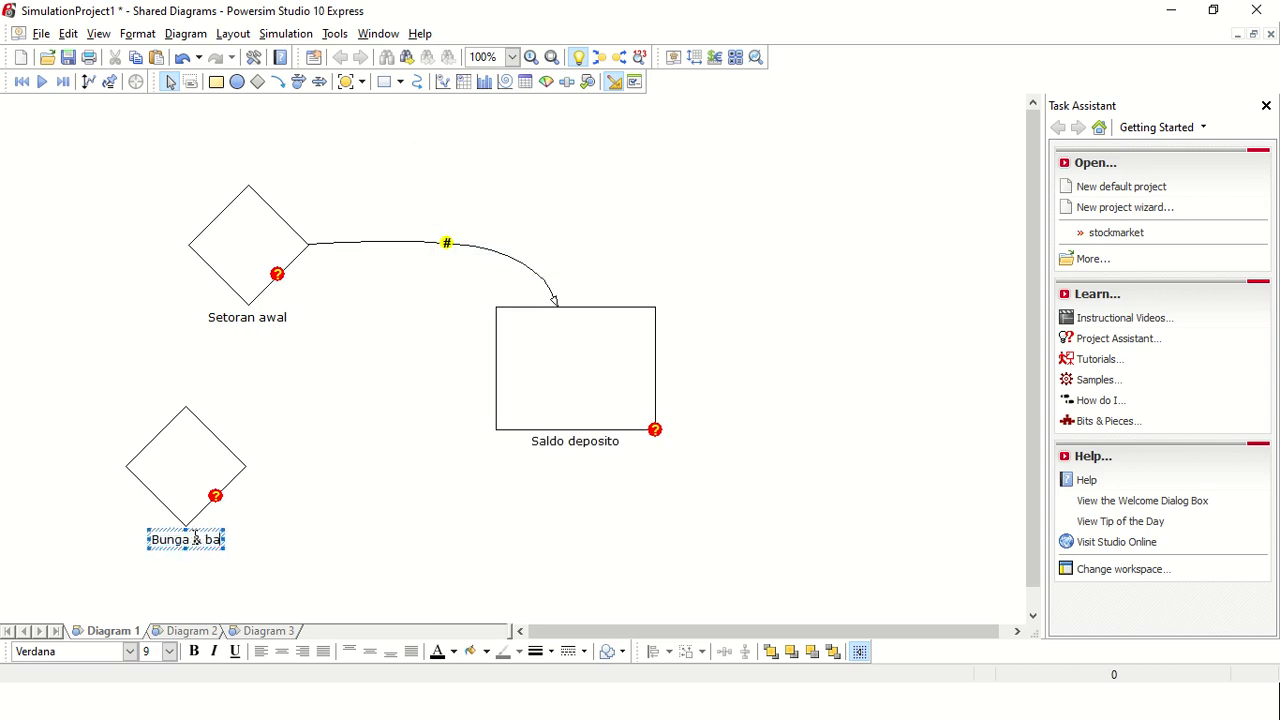
{"action": "key", "text": "BackSpace"}
{"action": "key", "text": "BackSpace"}
{"action": "key", "text": "BackSpace"}
{"action": "key", "text": "BackSpace"}
{"action": "key", "text": "BackSpace"}
{"action": "key", "text": "BackSpace"}
{"action": "key", "text": "BackSpace"}
{"action": "key", "text": "BackSpace"}
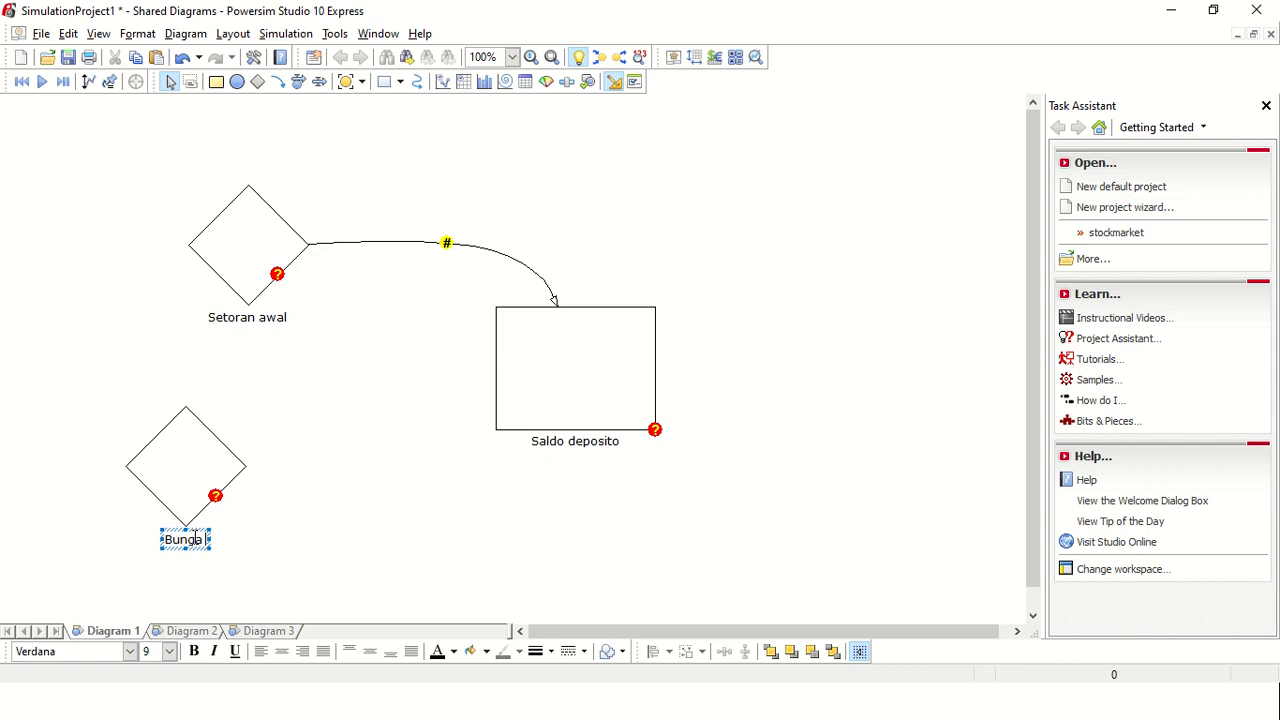
{"action": "type", "text": "% bank"}
{"action": "left_click", "coordinate": [286, 486]}
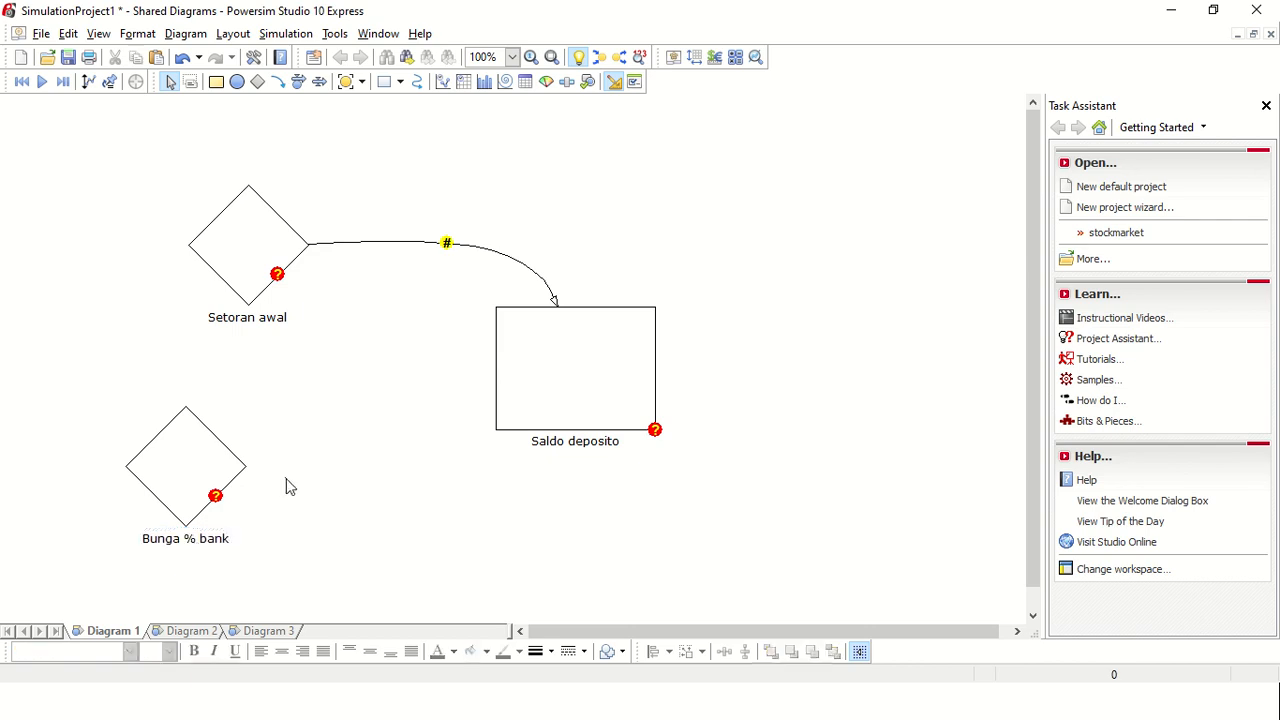
Step: Define the Bunga % bank constant as 0,08
{"action": "left_click", "coordinate": [211, 468]}
{"action": "double_click", "coordinate": [211, 468]}
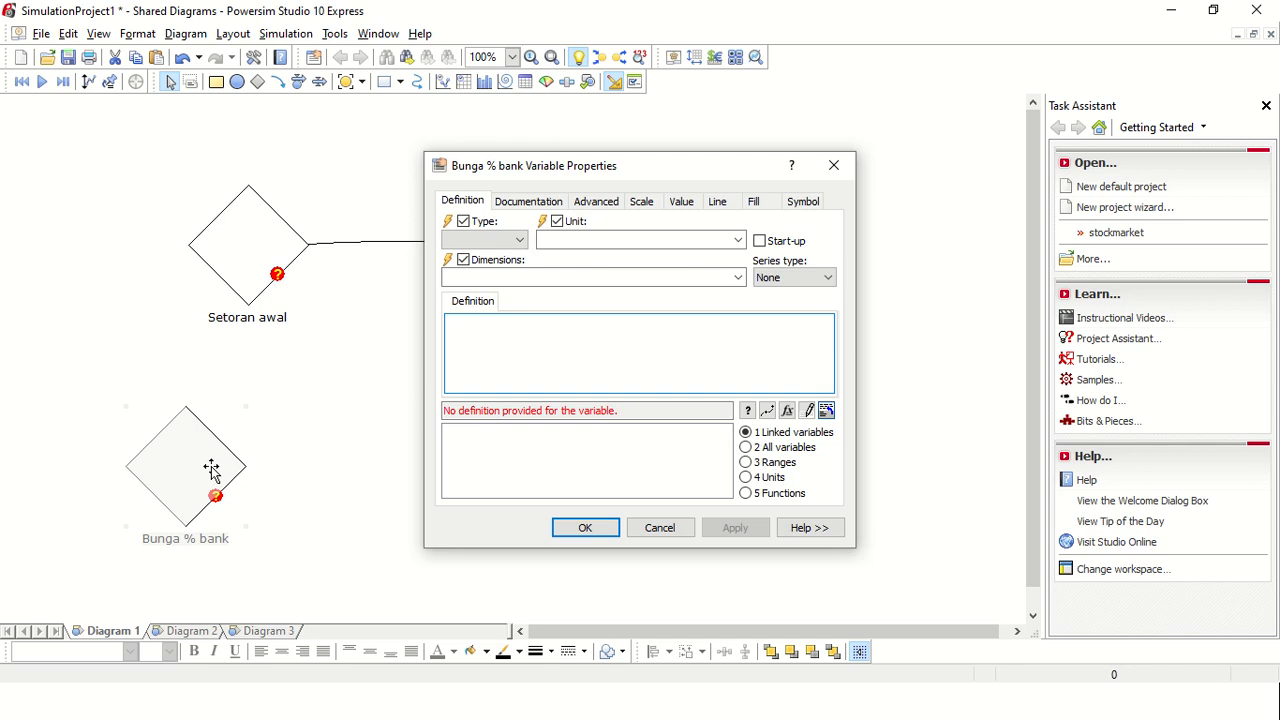
{"action": "type", "text": "8/"}
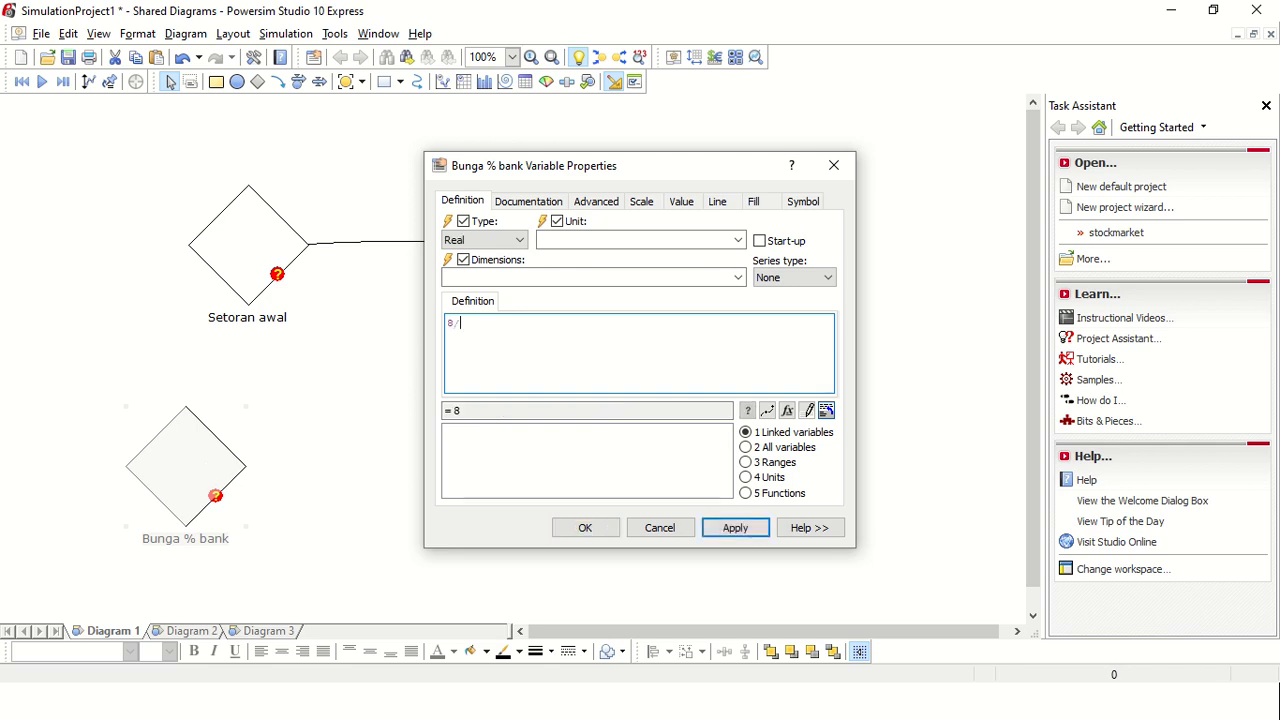
{"action": "type", "text": "0"}
{"action": "left_click", "coordinate": [729, 530]}
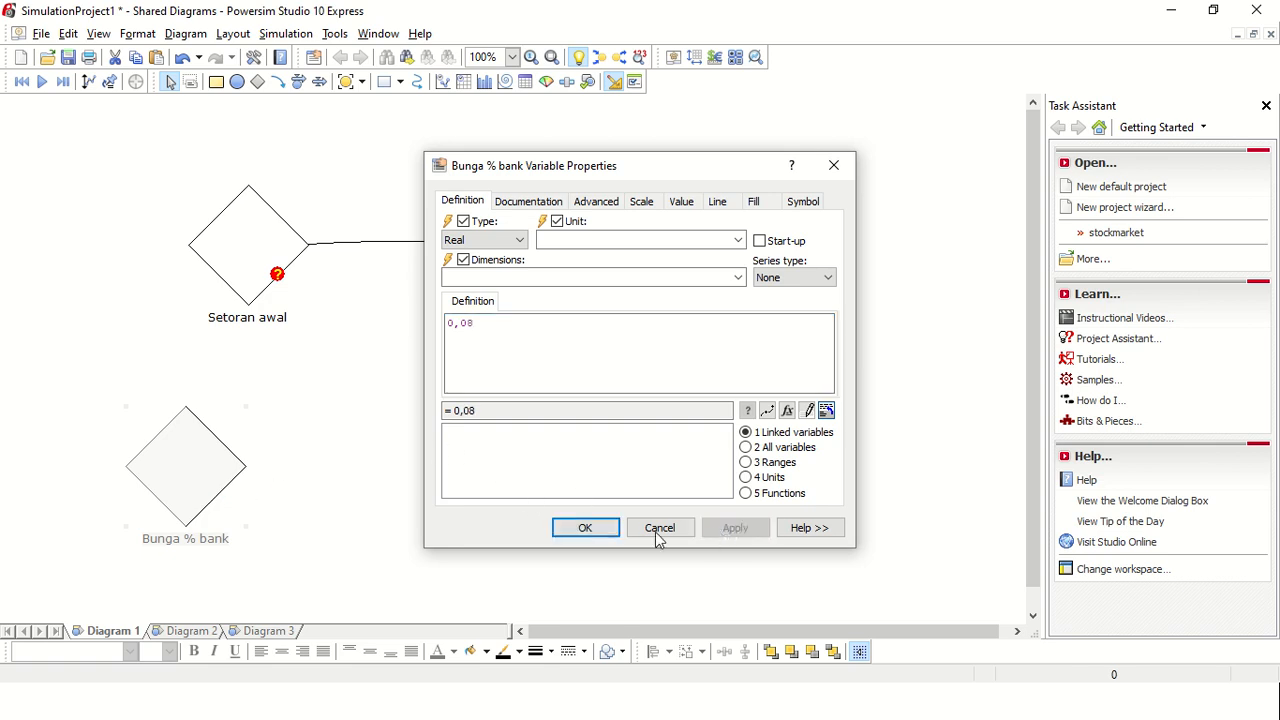
{"action": "left_click", "coordinate": [588, 530]}
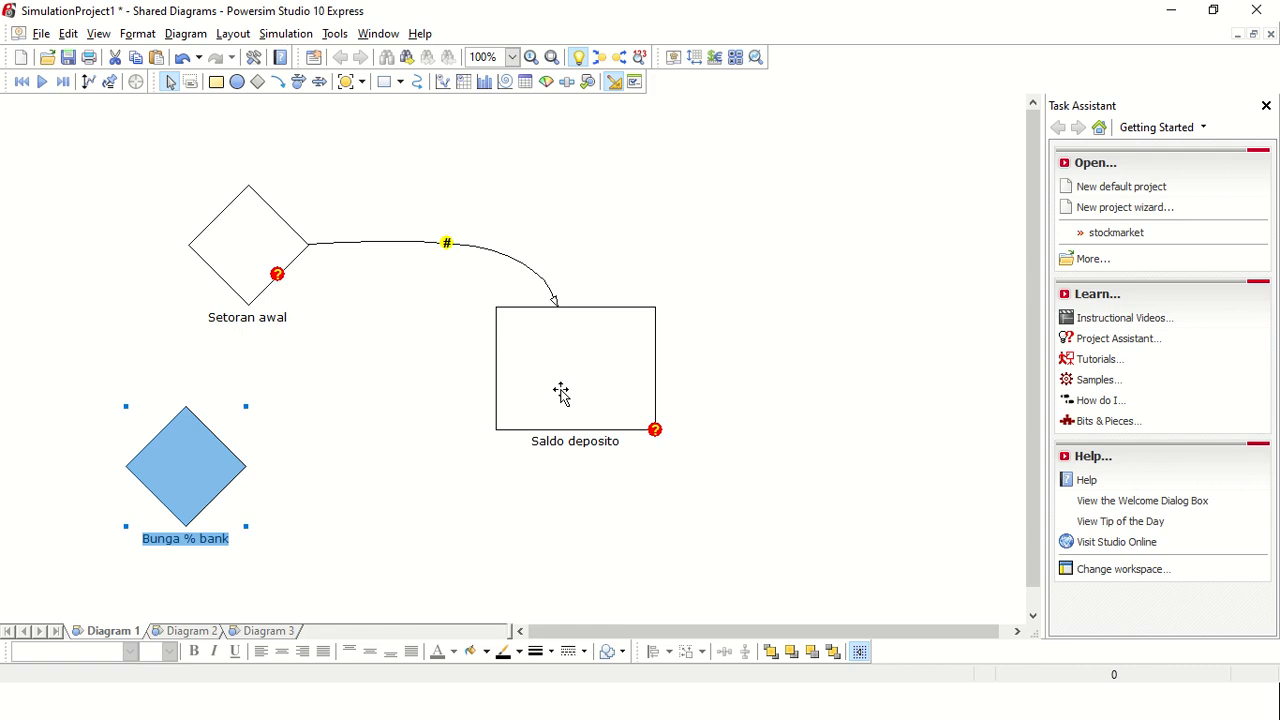
Step: Create a flow with rate from empty space between the two constants into the Saldo deposito level
{"action": "left_click", "coordinate": [296, 86]}
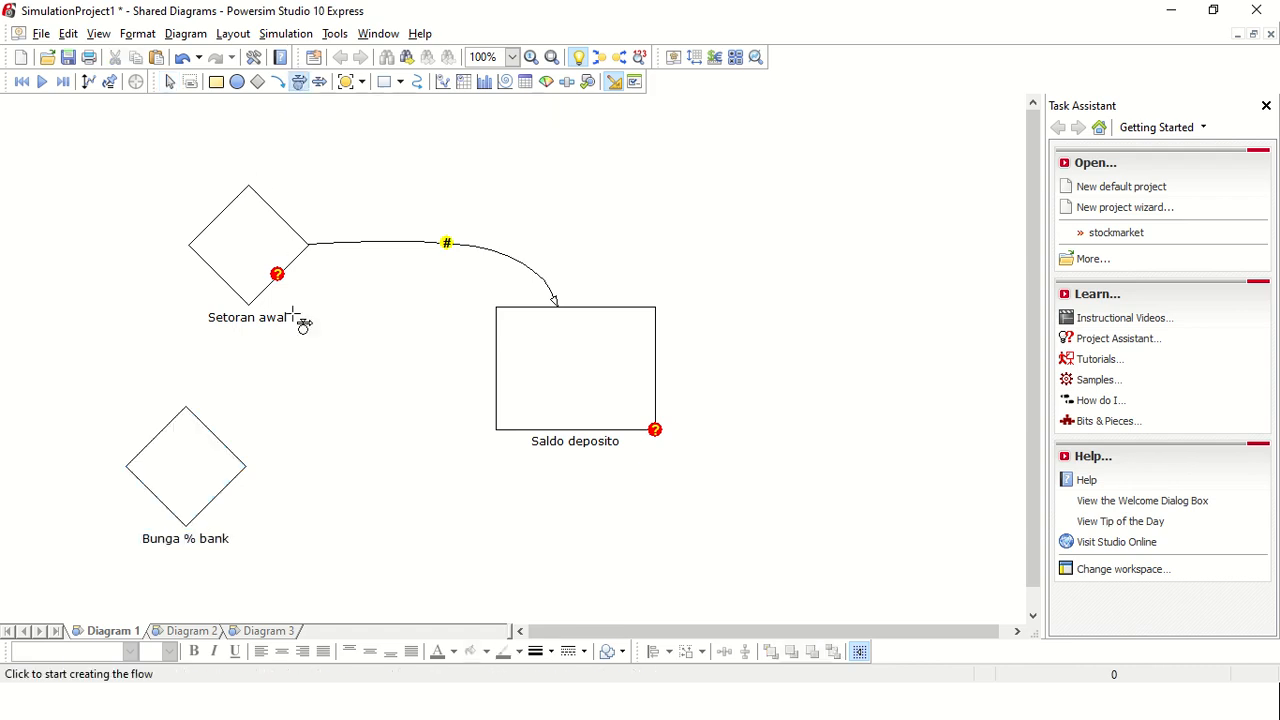
{"action": "left_click", "coordinate": [232, 376]}
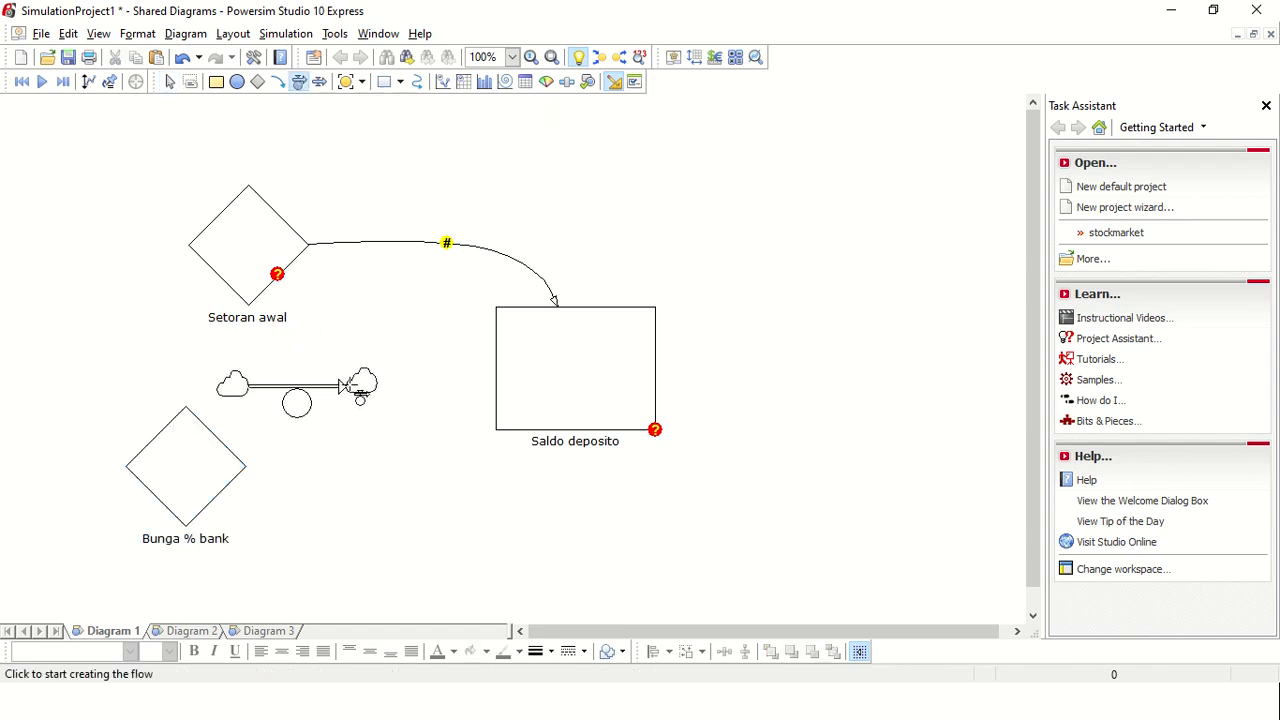
{"action": "left_click", "coordinate": [509, 381]}
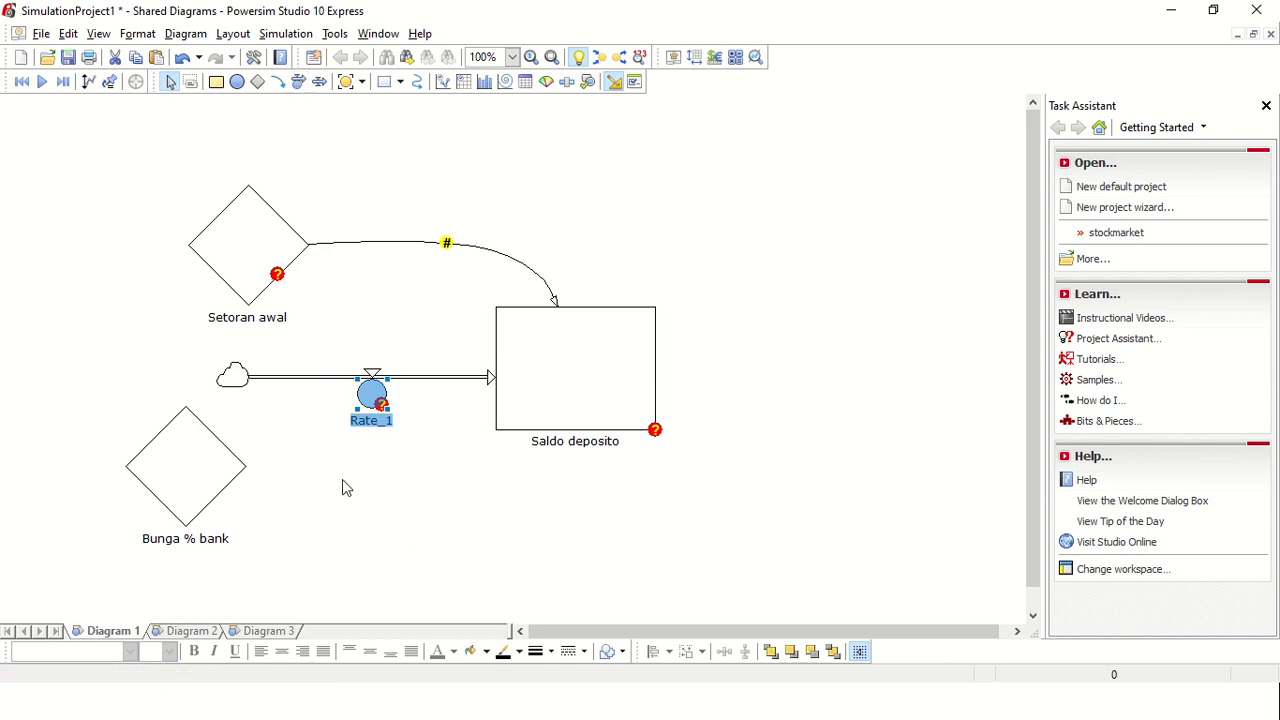
Step: Rename the flow's rate variable as "Perhitungan bunga"
{"action": "left_click", "coordinate": [372, 422]}
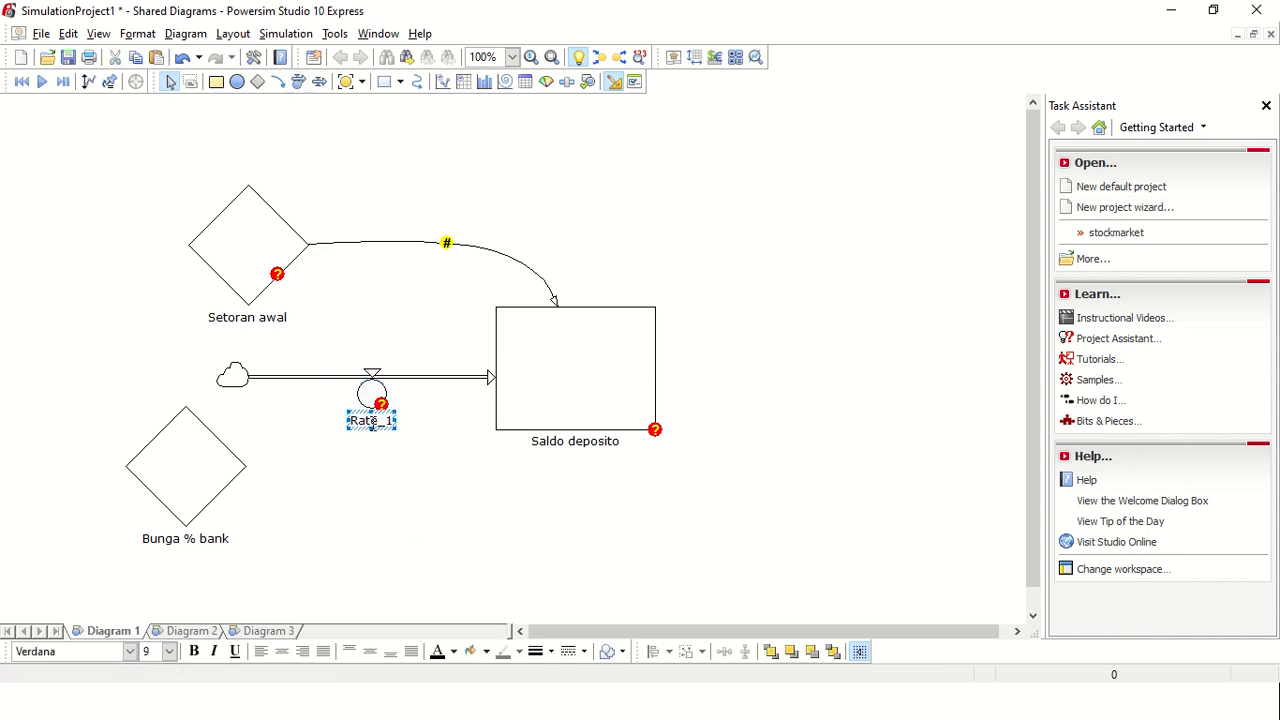
{"action": "double_click", "coordinate": [372, 422]}
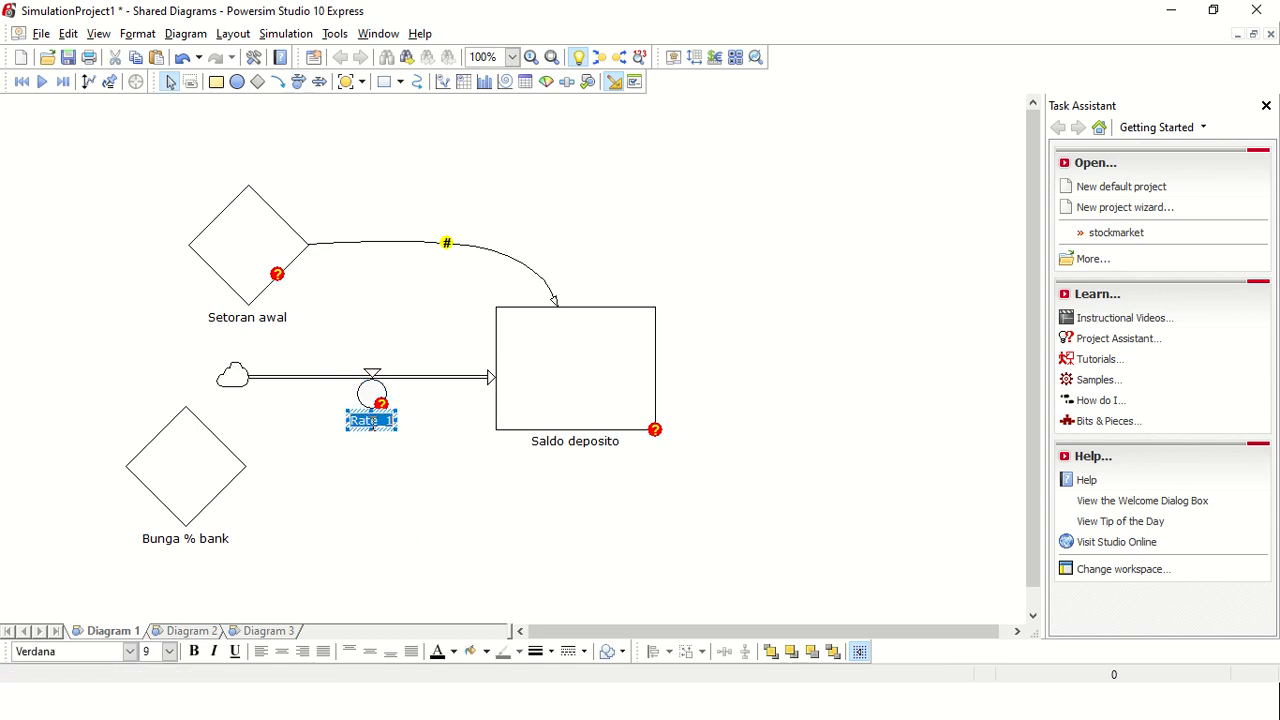
{"action": "type", "text": "Perhitungan "}
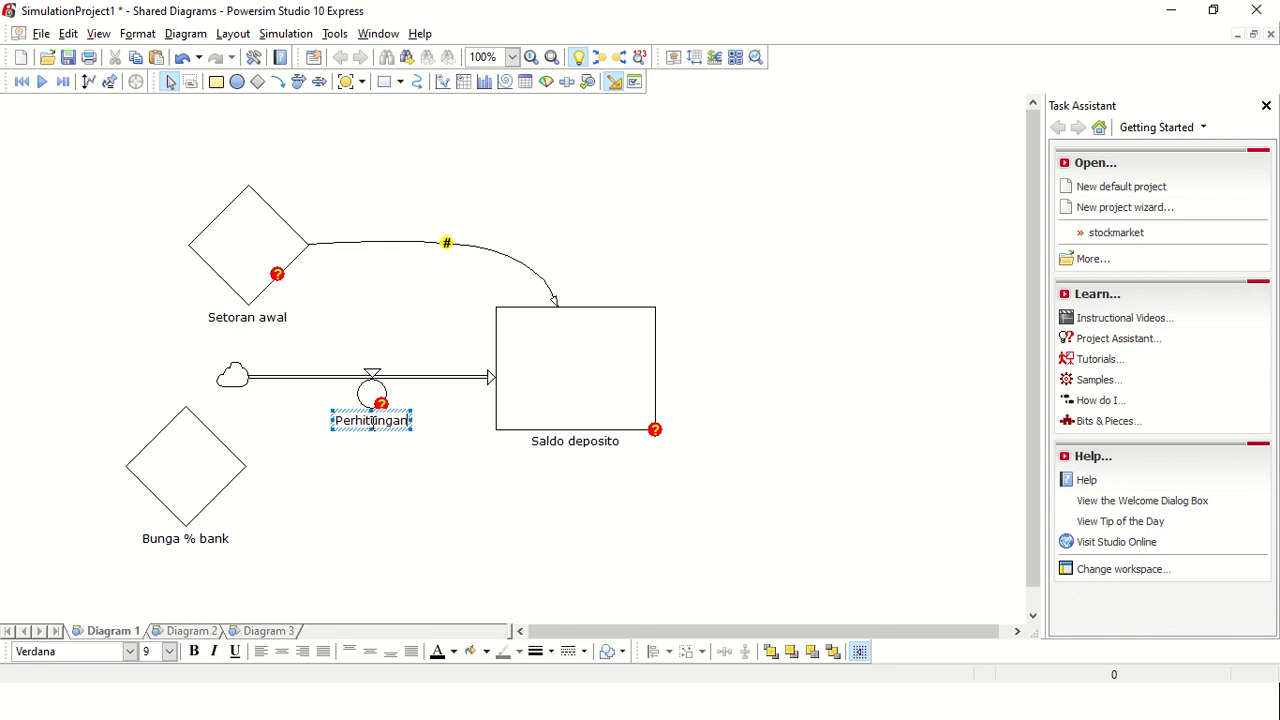
{"action": "type", "text": "bunga"}
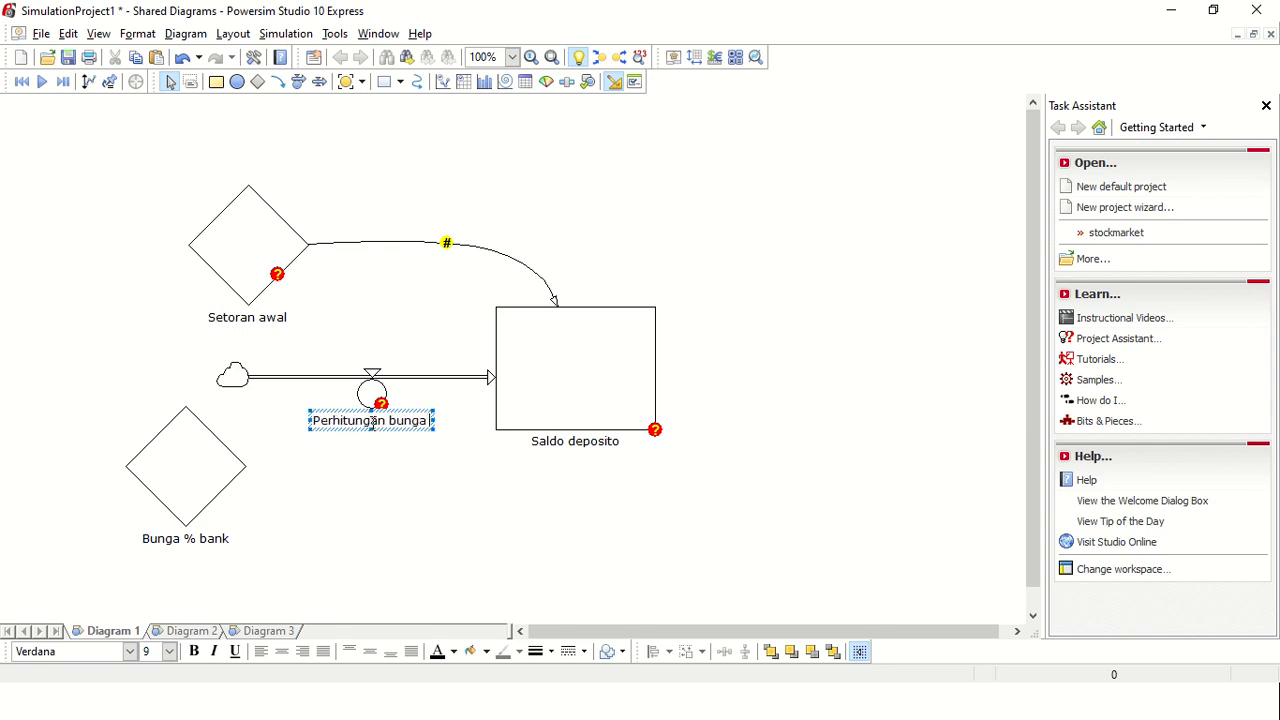
{"action": "type", "text": " dan s"}
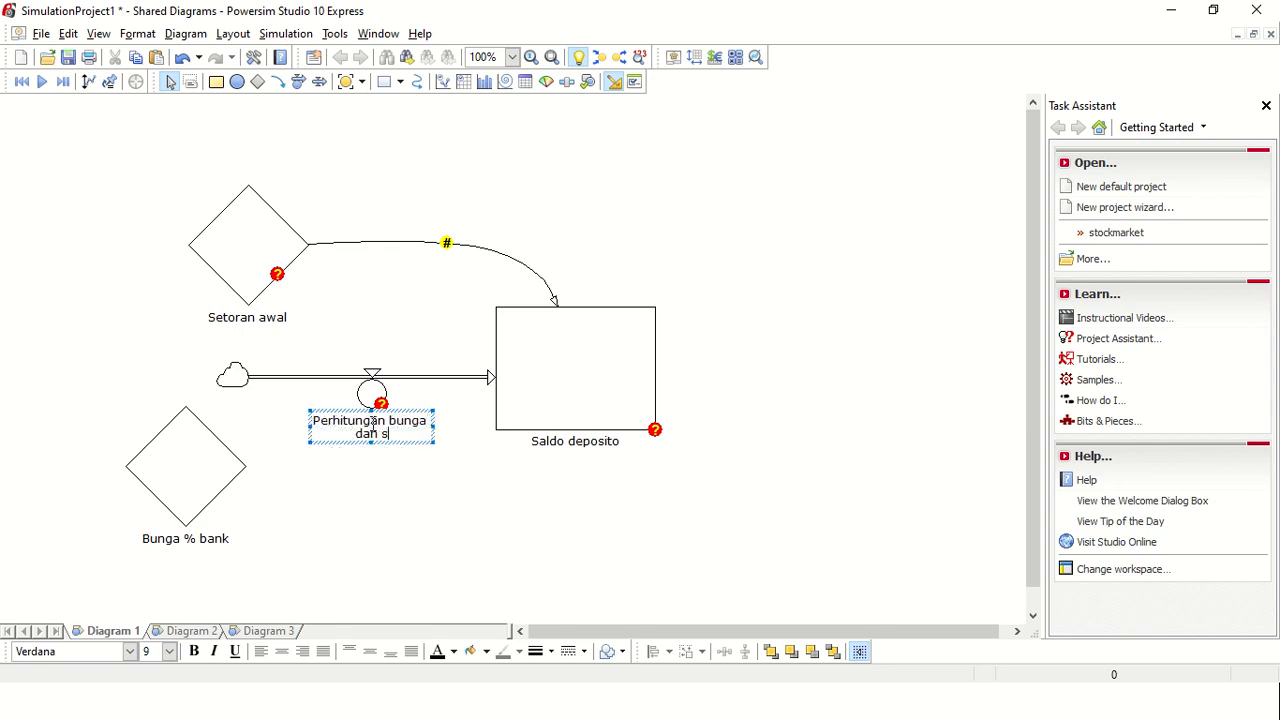
{"action": "key", "text": "BackSpace"}
{"action": "key", "text": "BackSpace"}
{"action": "key", "text": "BackSpace"}
{"action": "key", "text": "BackSpace"}
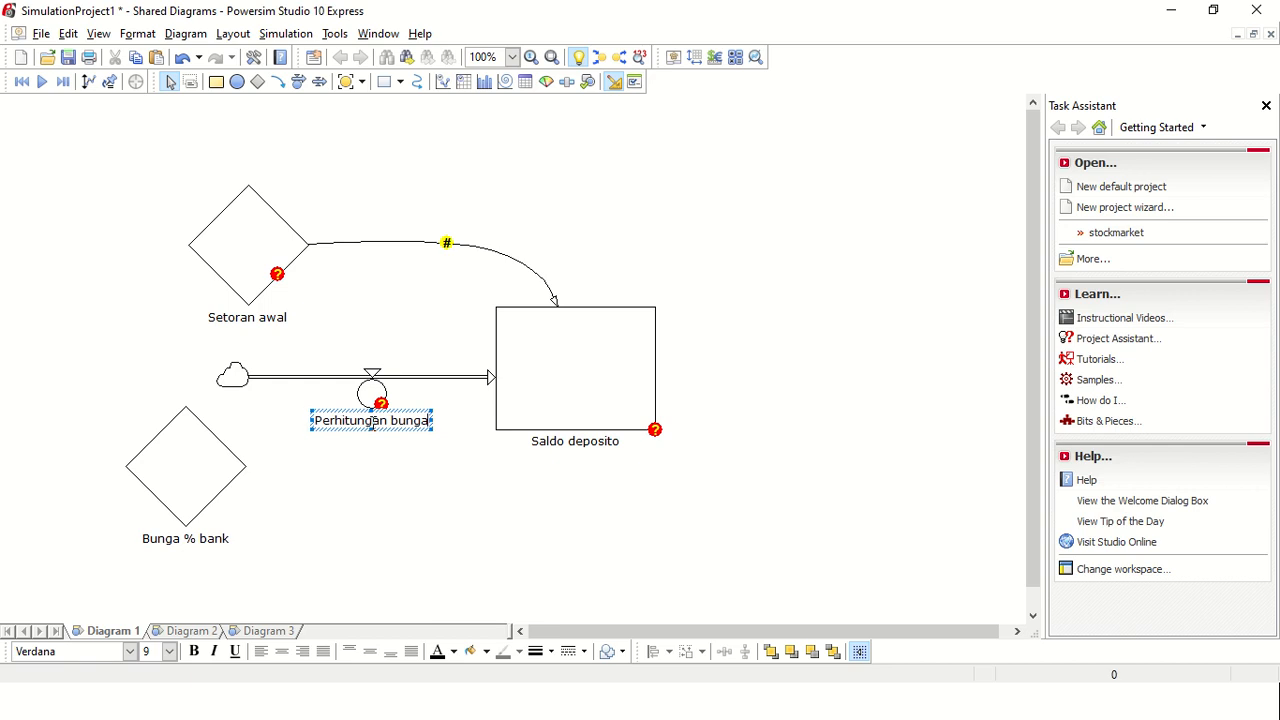
{"action": "left_click", "coordinate": [418, 528]}
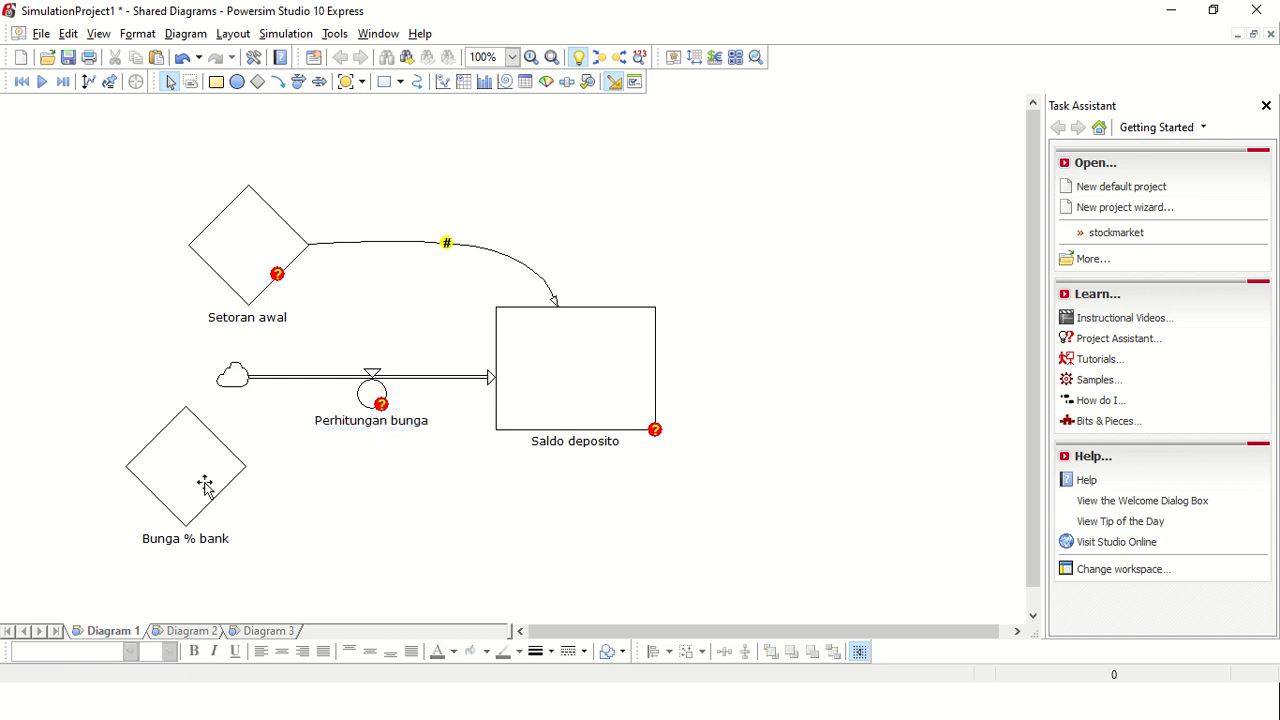
Step: Create a link from the Bunga % bank constant to the Perhitungan bunga rate
{"action": "left_click", "coordinate": [278, 81]}
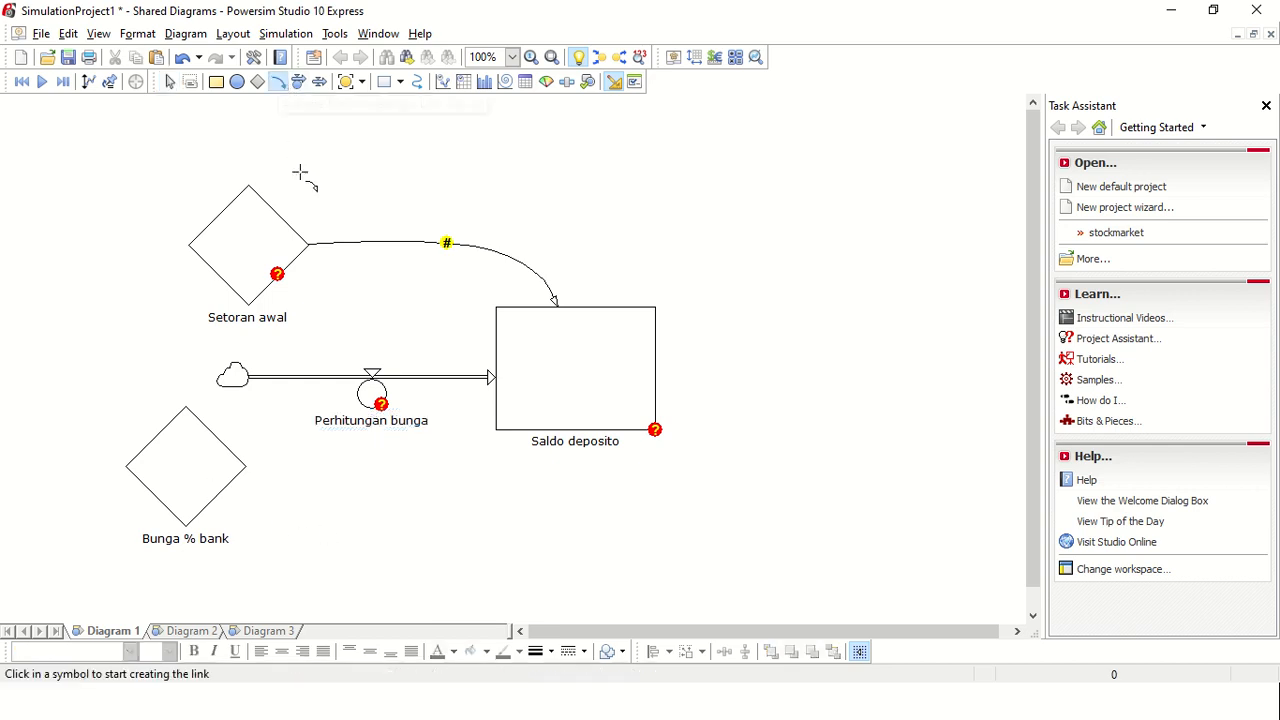
{"action": "left_click", "coordinate": [247, 464]}
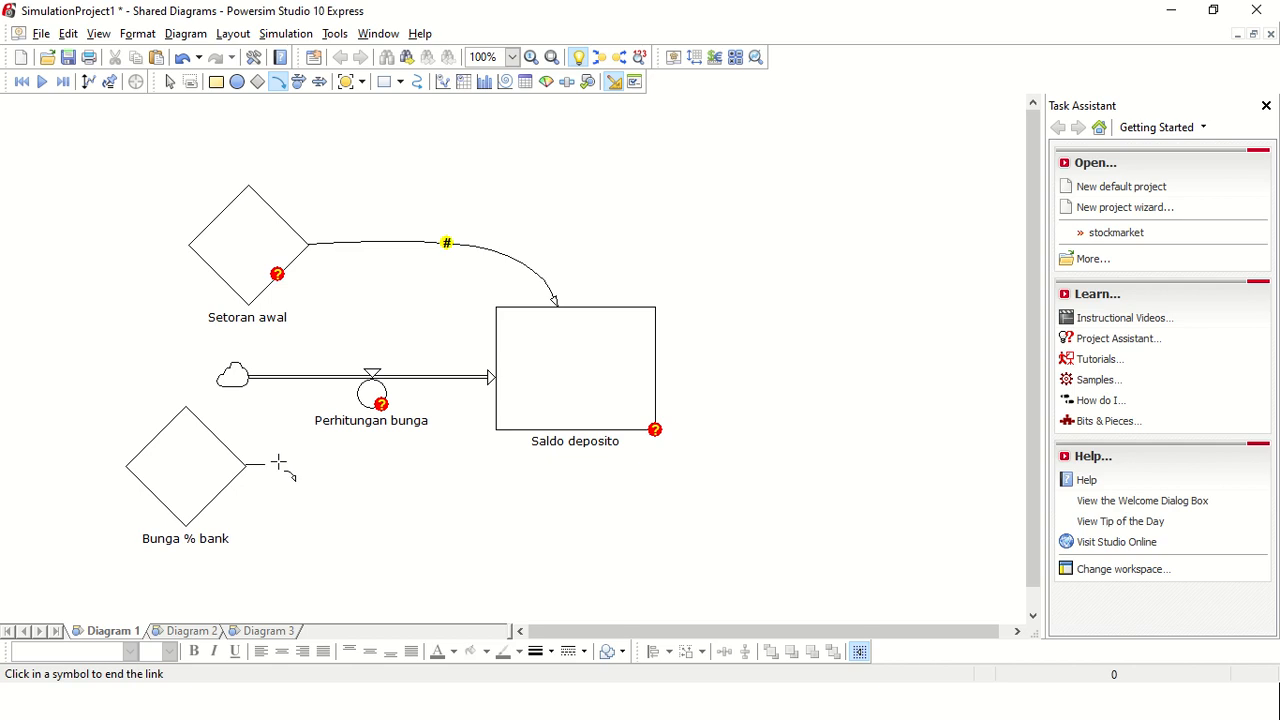
{"action": "left_click", "coordinate": [366, 396]}
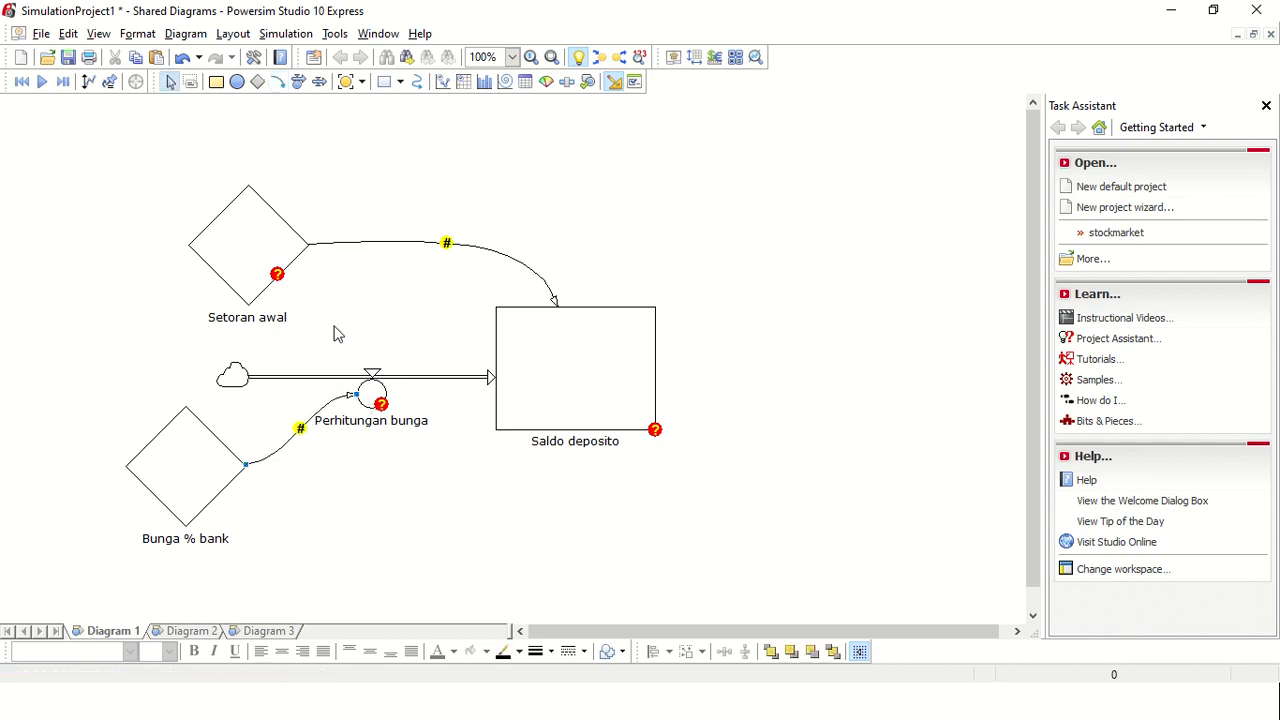
Step: Define the Setoran awal constant as 150000000
{"action": "double_click", "coordinate": [250, 262]}
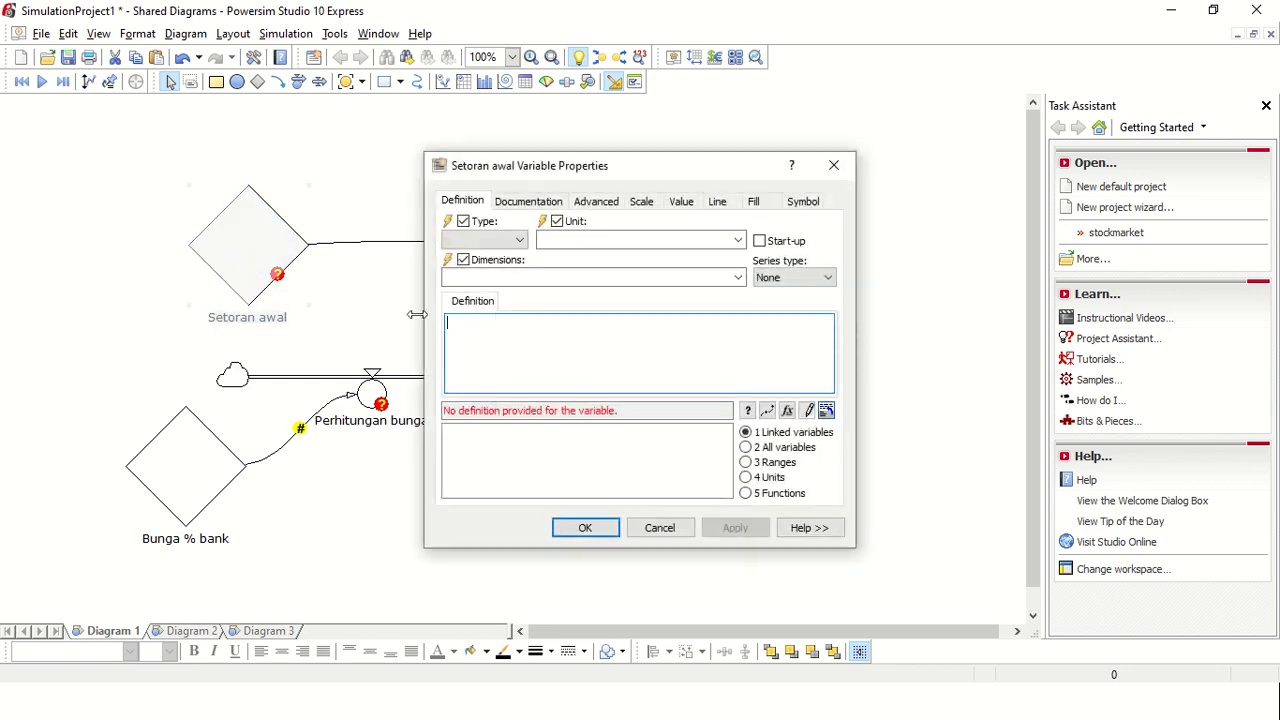
{"action": "type", "text": "150000000"}
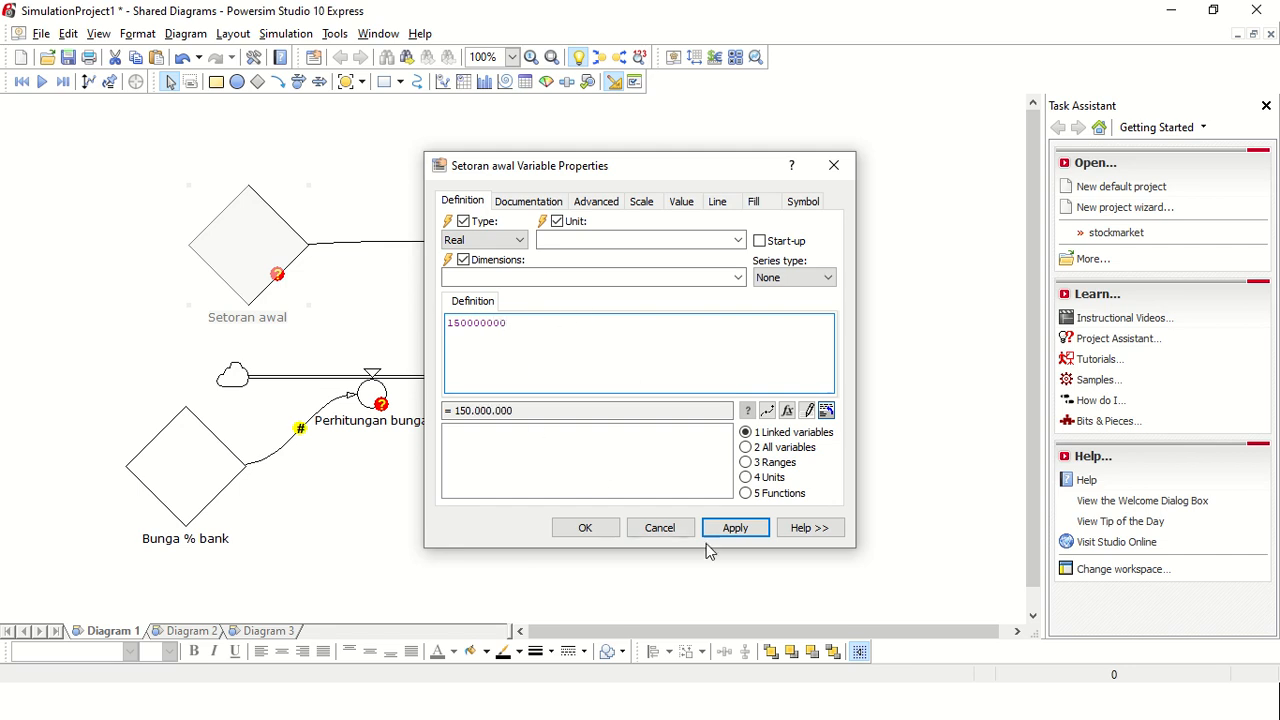
{"action": "left_click", "coordinate": [736, 530]}
{"action": "left_click", "coordinate": [586, 530]}
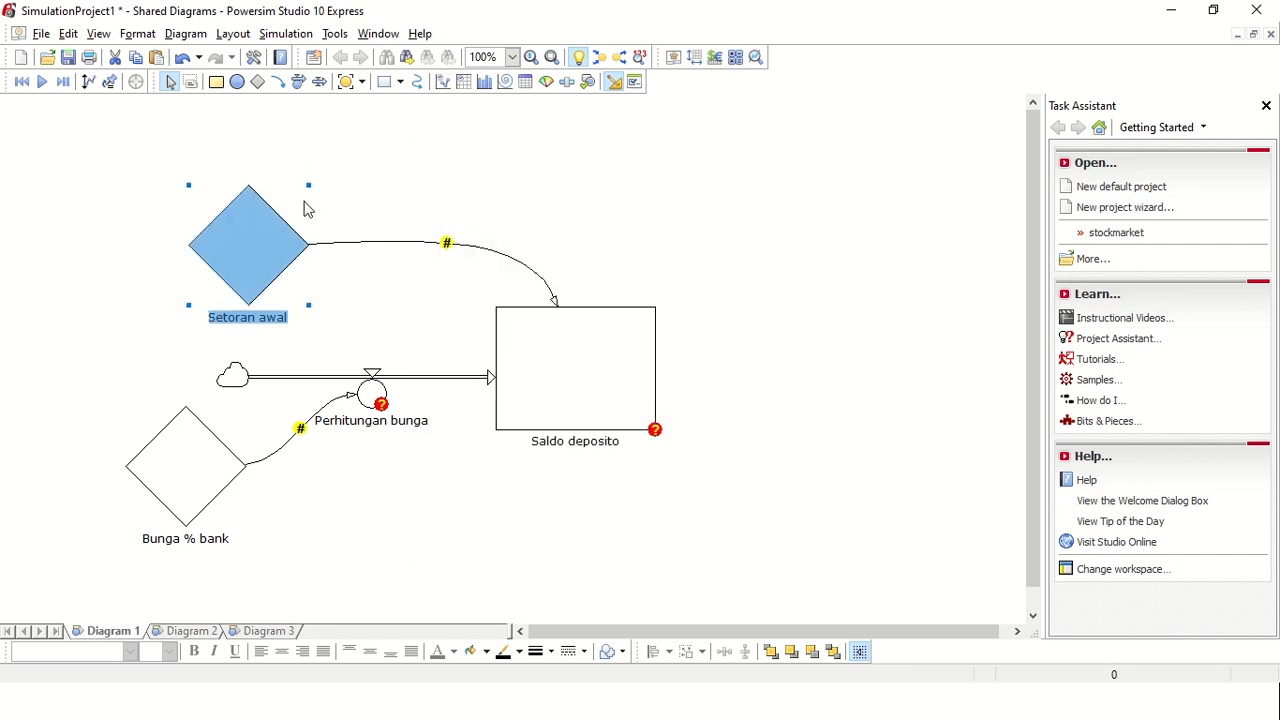
Step: Define the initial value of the Saldo deposito level as the linked variable 'Setoran awal'
{"action": "left_click", "coordinate": [557, 364]}
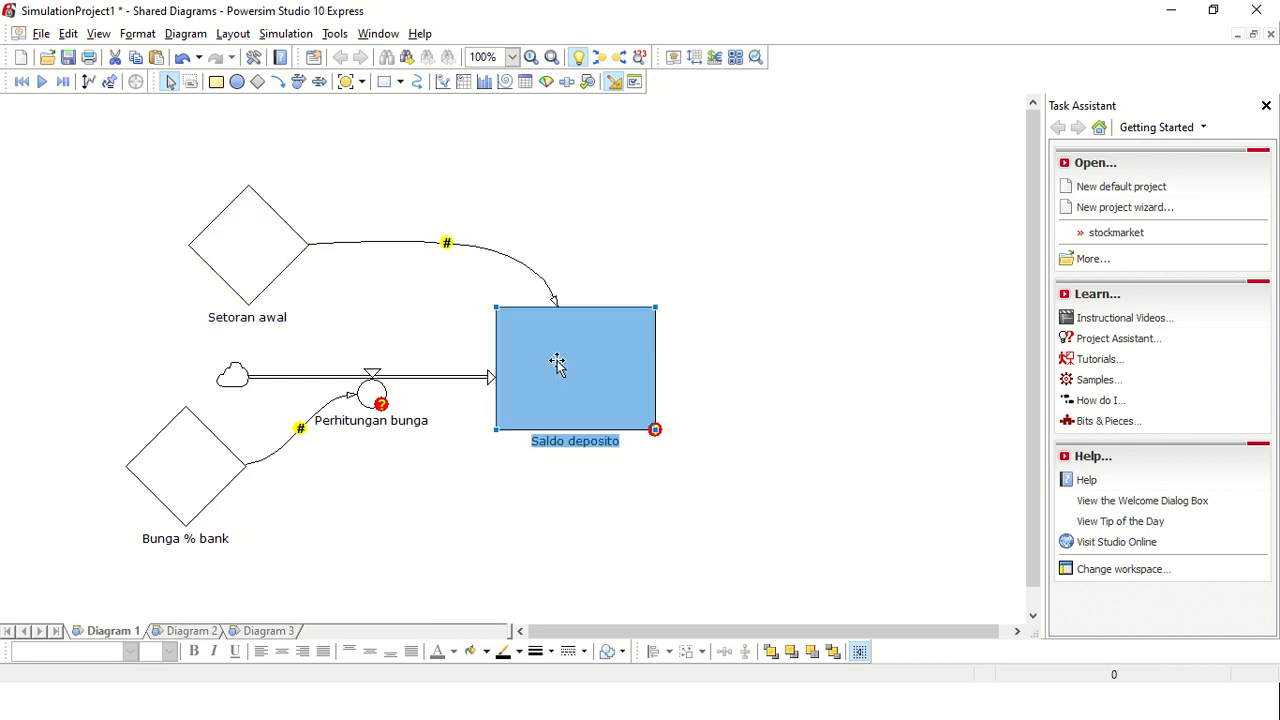
{"action": "left_click", "coordinate": [450, 245]}
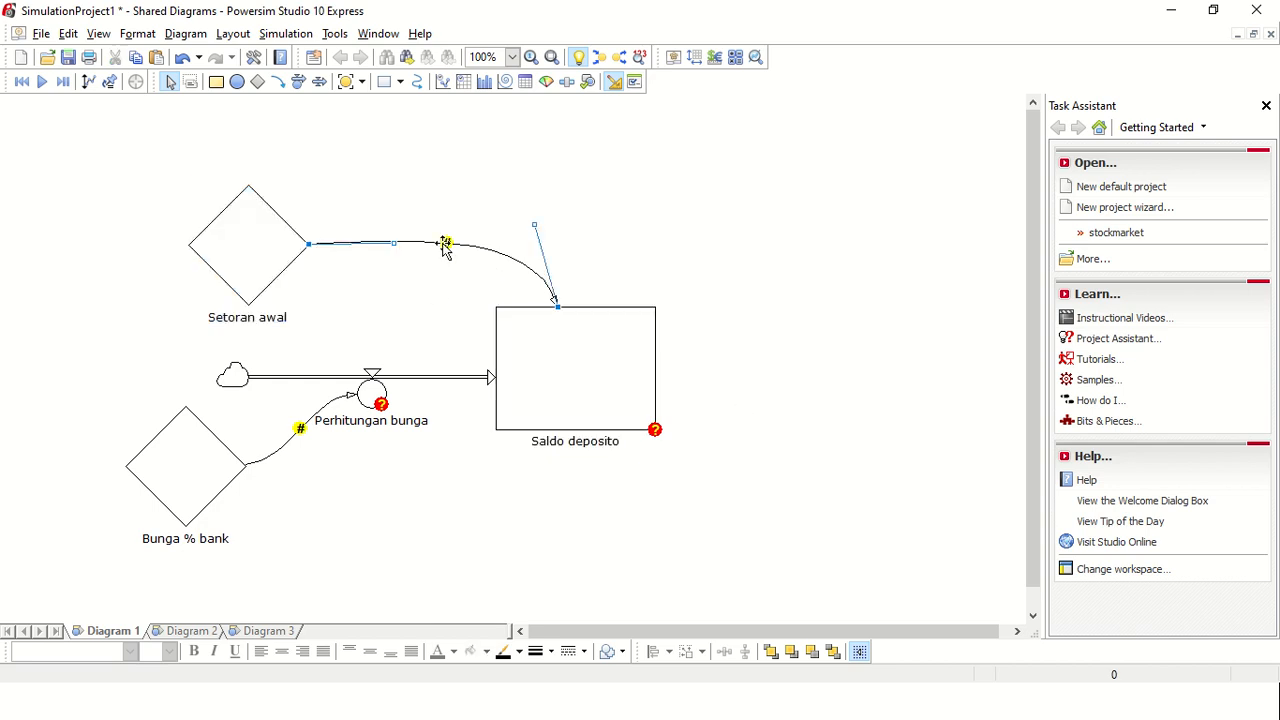
{"action": "left_click", "coordinate": [603, 374]}
{"action": "double_click", "coordinate": [603, 374]}
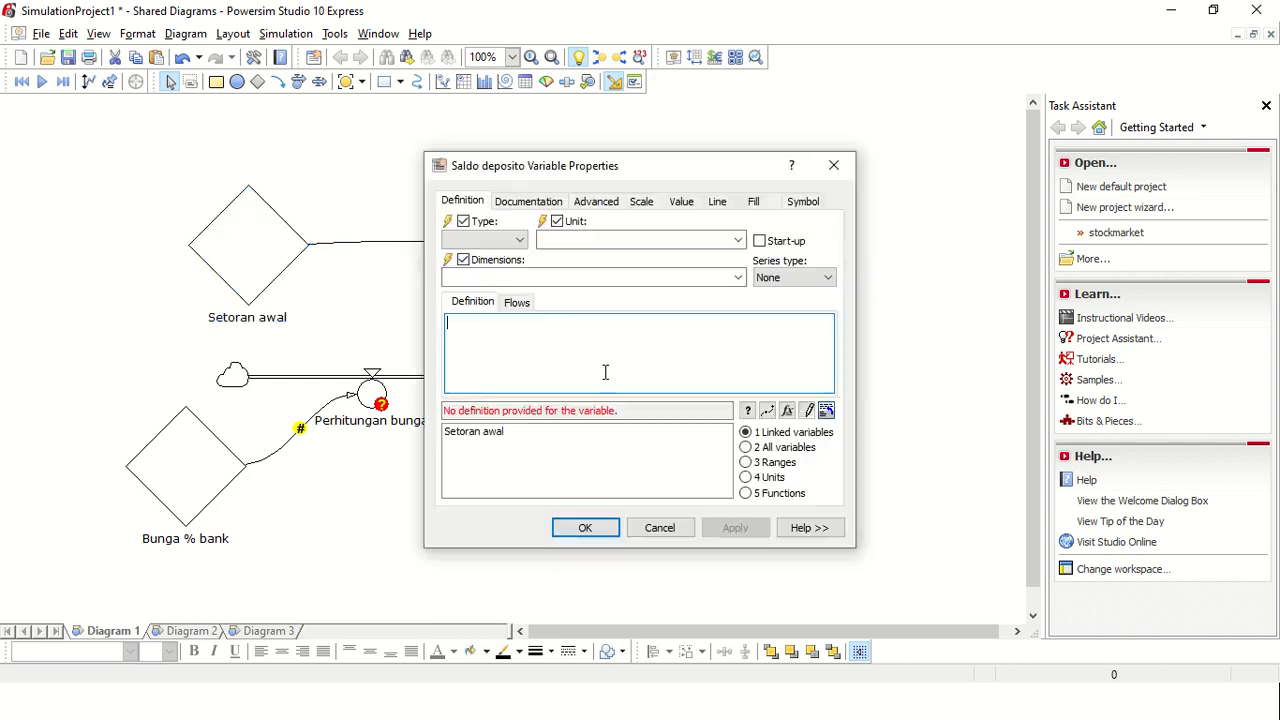
{"action": "left_click", "coordinate": [497, 436]}
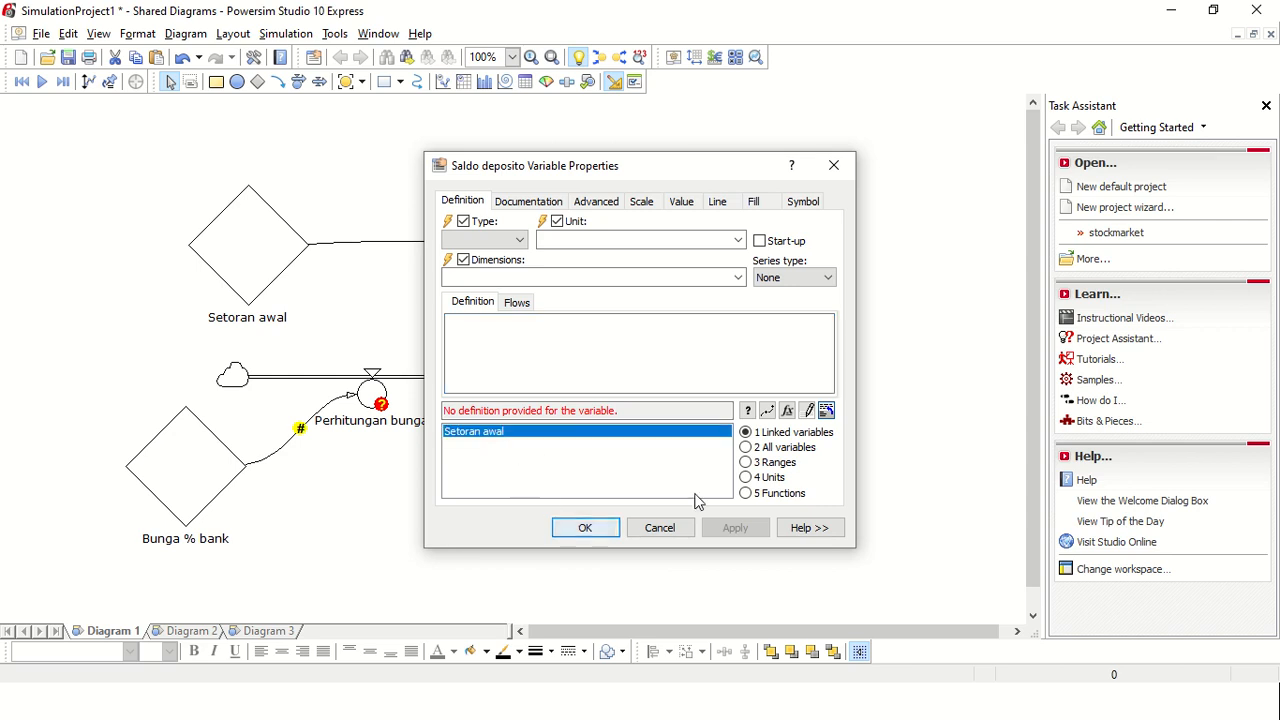
{"action": "double_click", "coordinate": [493, 440]}
{"action": "left_click", "coordinate": [737, 530]}
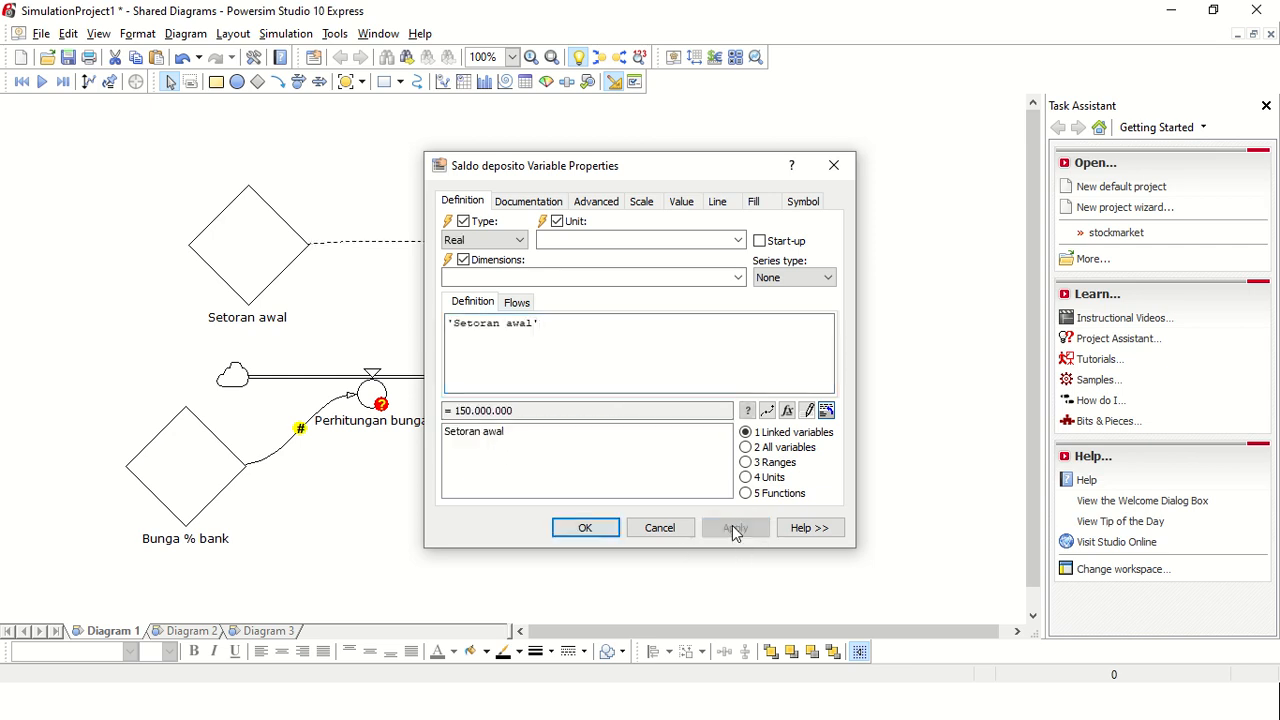
{"action": "left_click", "coordinate": [585, 527]}
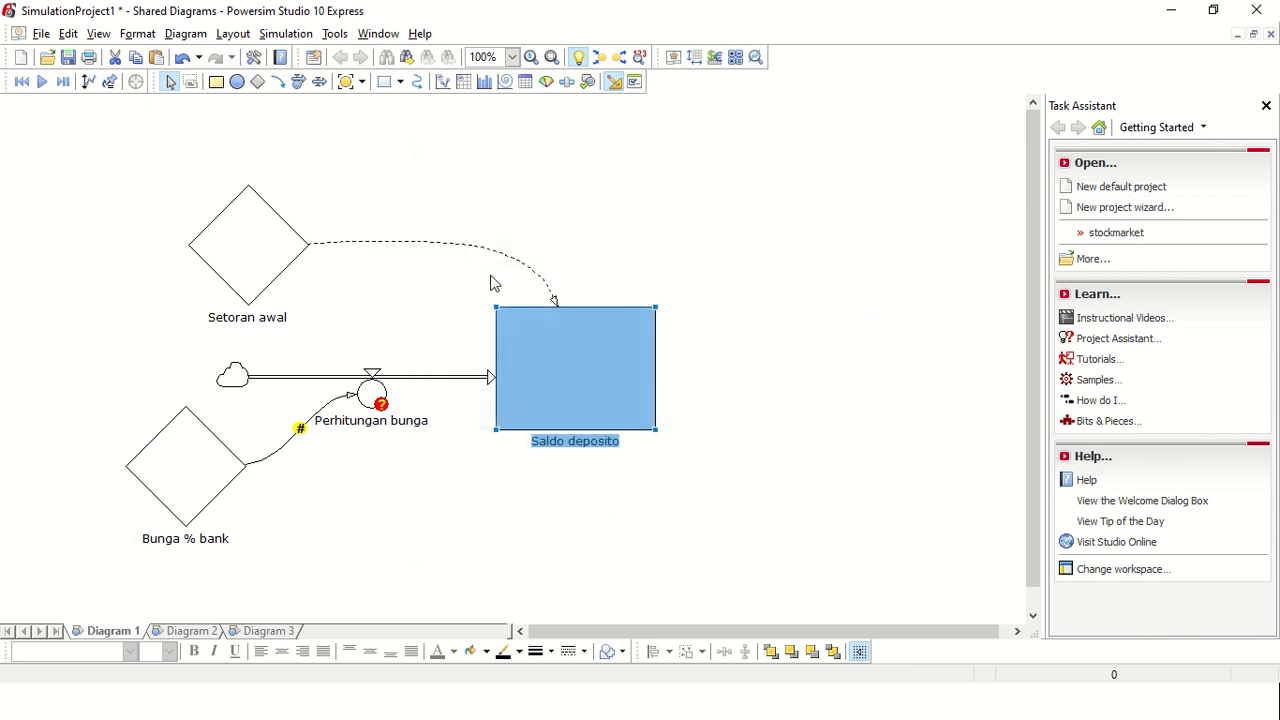
{"action": "left_click", "coordinate": [370, 398]}
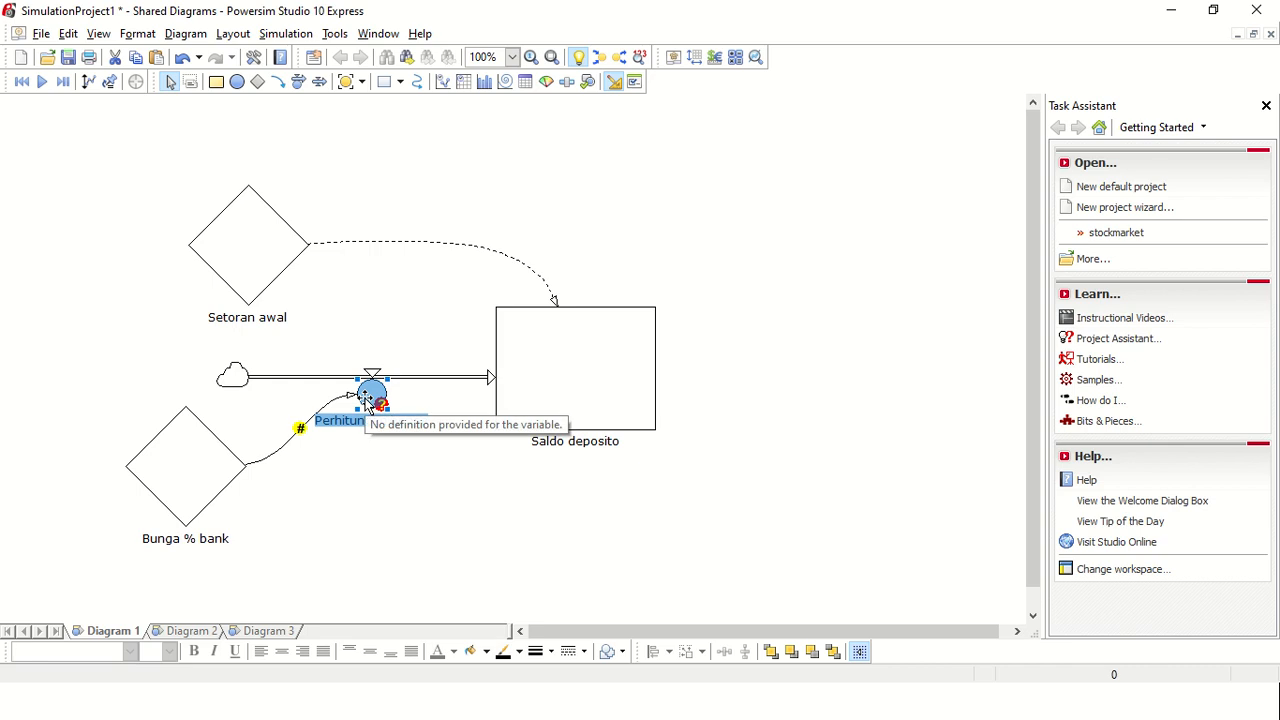
{"action": "double_click", "coordinate": [369, 399]}
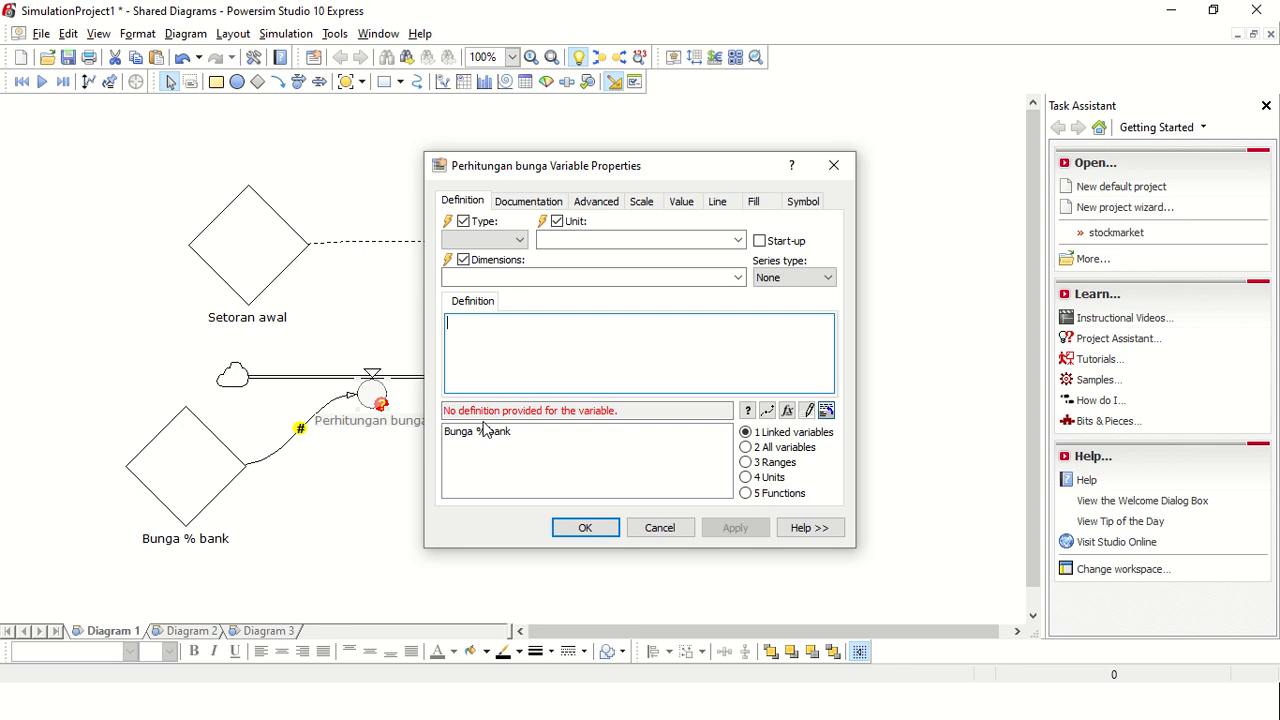
{"action": "left_click", "coordinate": [659, 527]}
Step: Create a link from the lower edge of the Saldo deposito level back to the Perhitungan bunga rate
{"action": "left_click", "coordinate": [278, 81]}
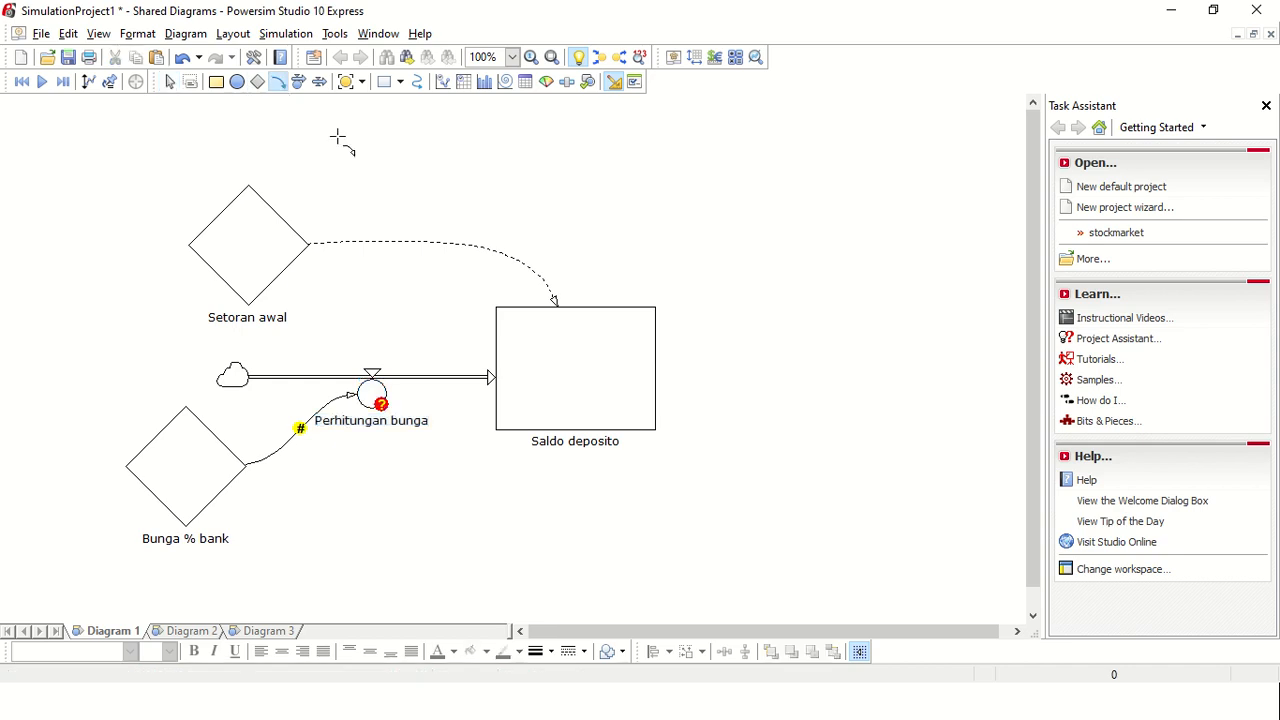
{"action": "left_click", "coordinate": [600, 437]}
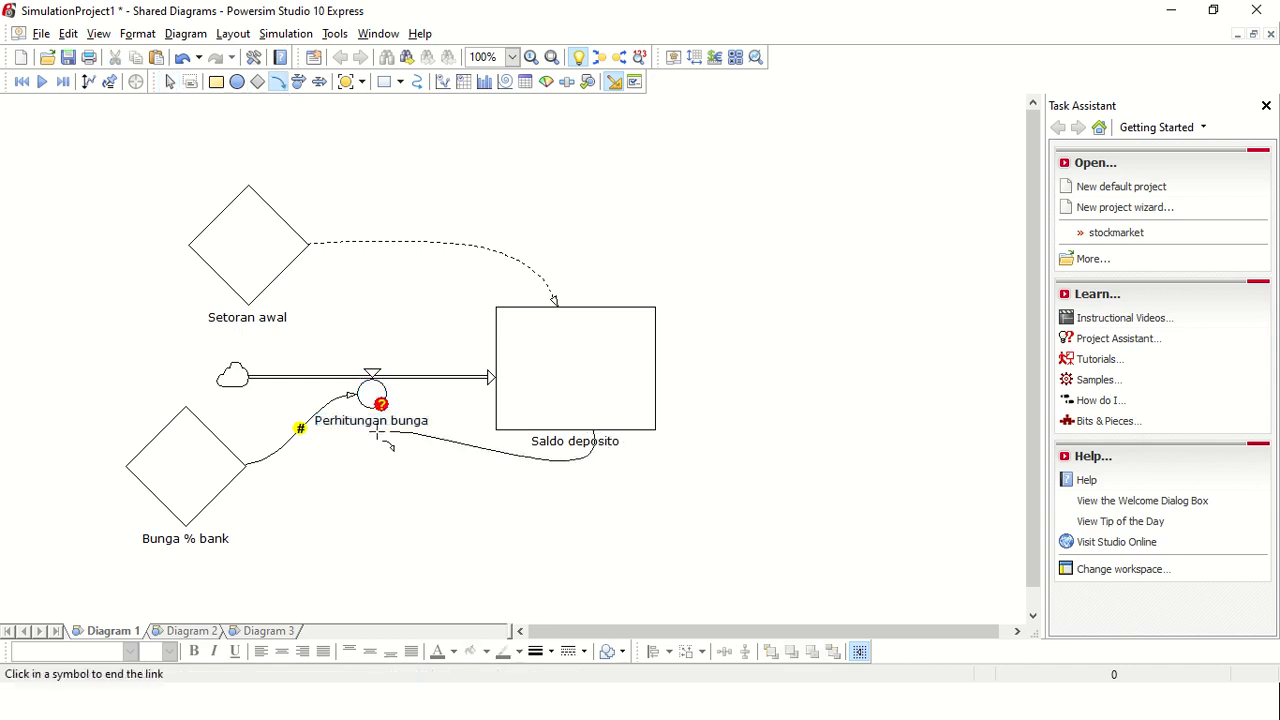
{"action": "left_click", "coordinate": [369, 404]}
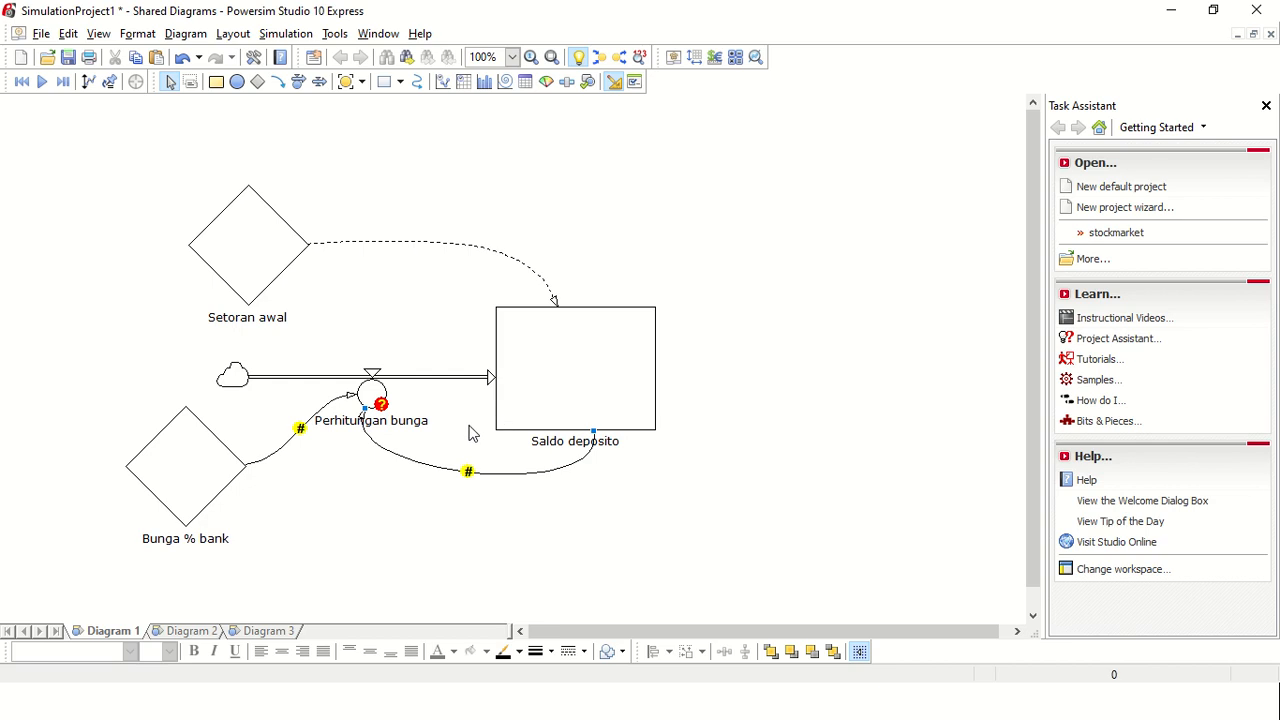
Step: Define the Perhitungan bunga rate as 'Bunga % bank'*'Saldo deposito' from its linked variables
{"action": "double_click", "coordinate": [381, 398]}
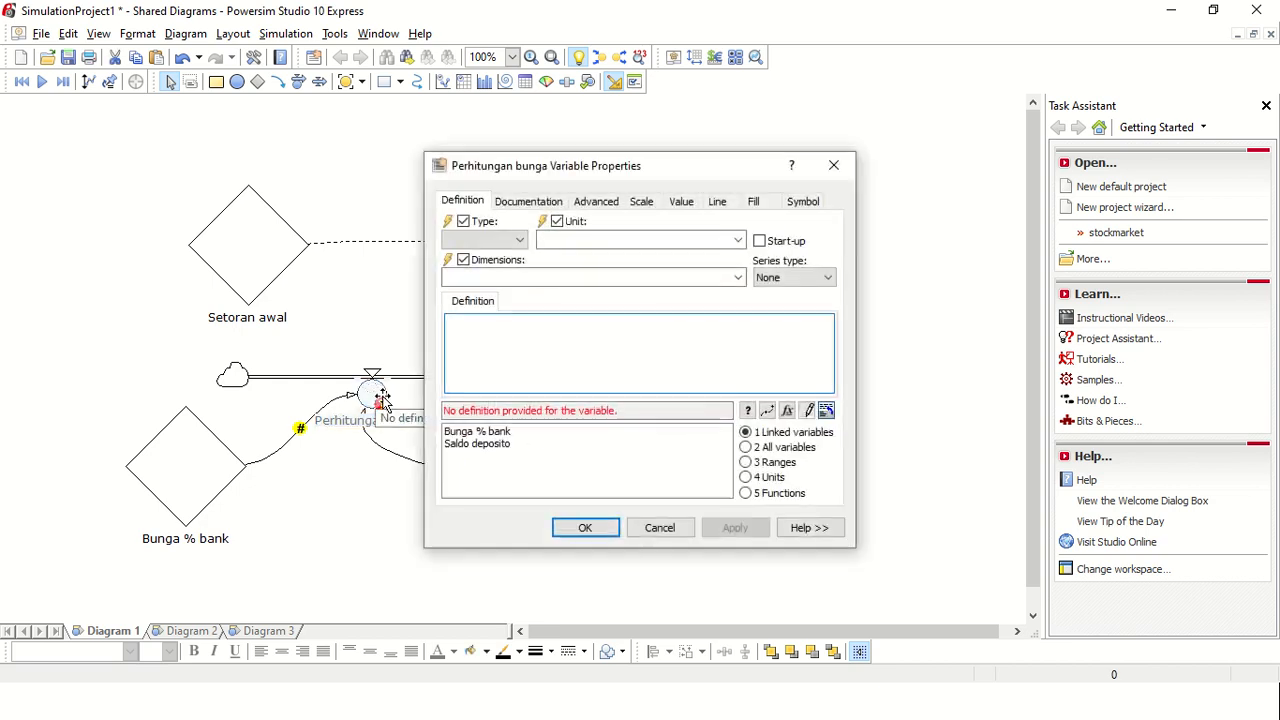
{"action": "double_click", "coordinate": [488, 432]}
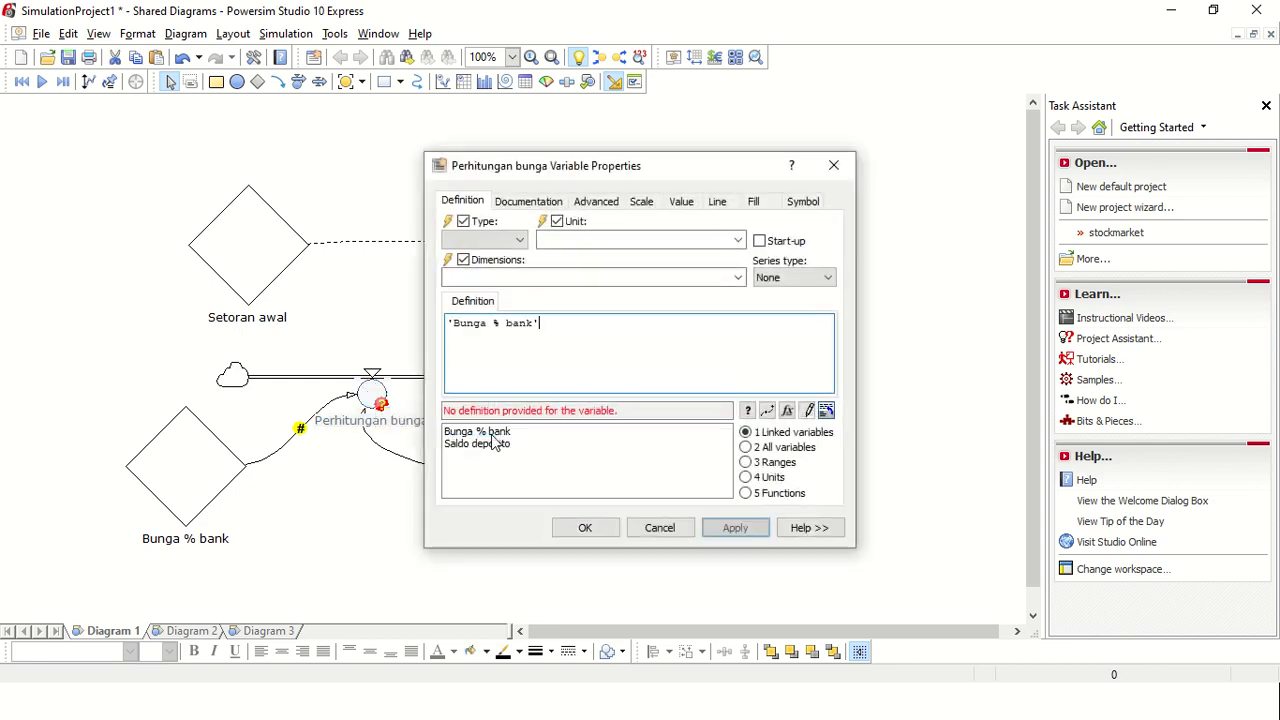
{"action": "type", "text": "*"}
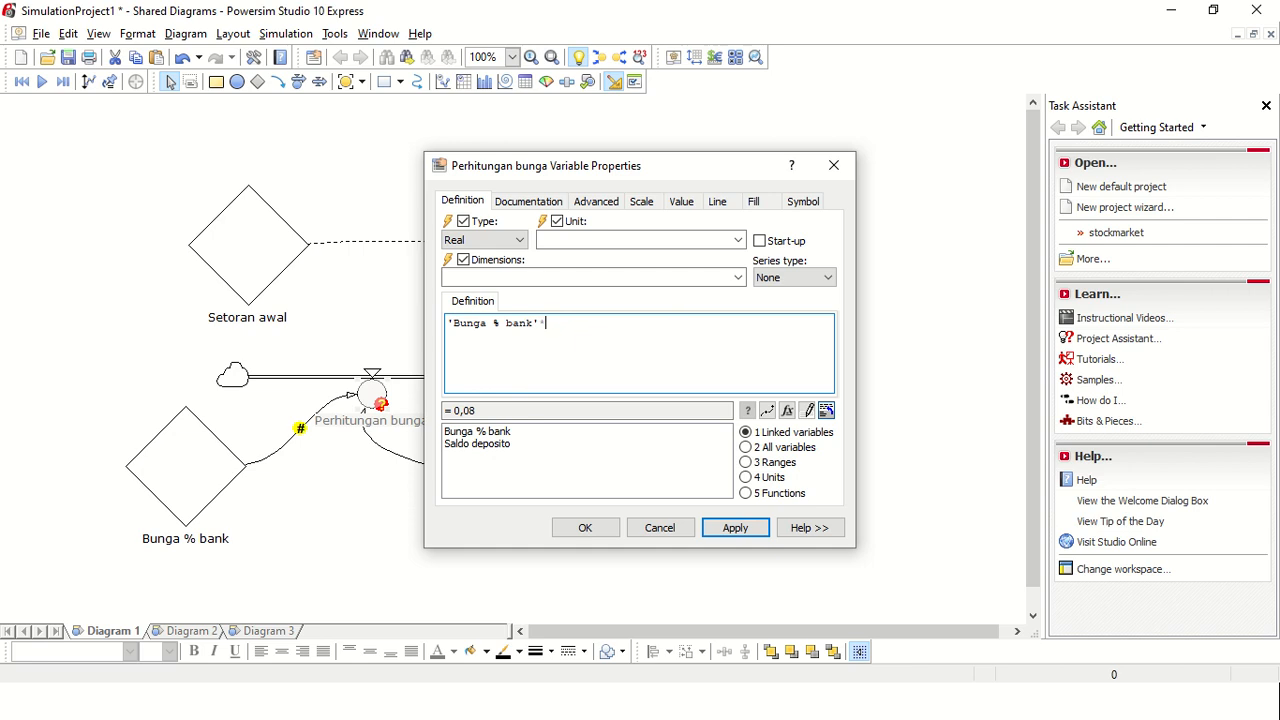
{"action": "double_click", "coordinate": [460, 444]}
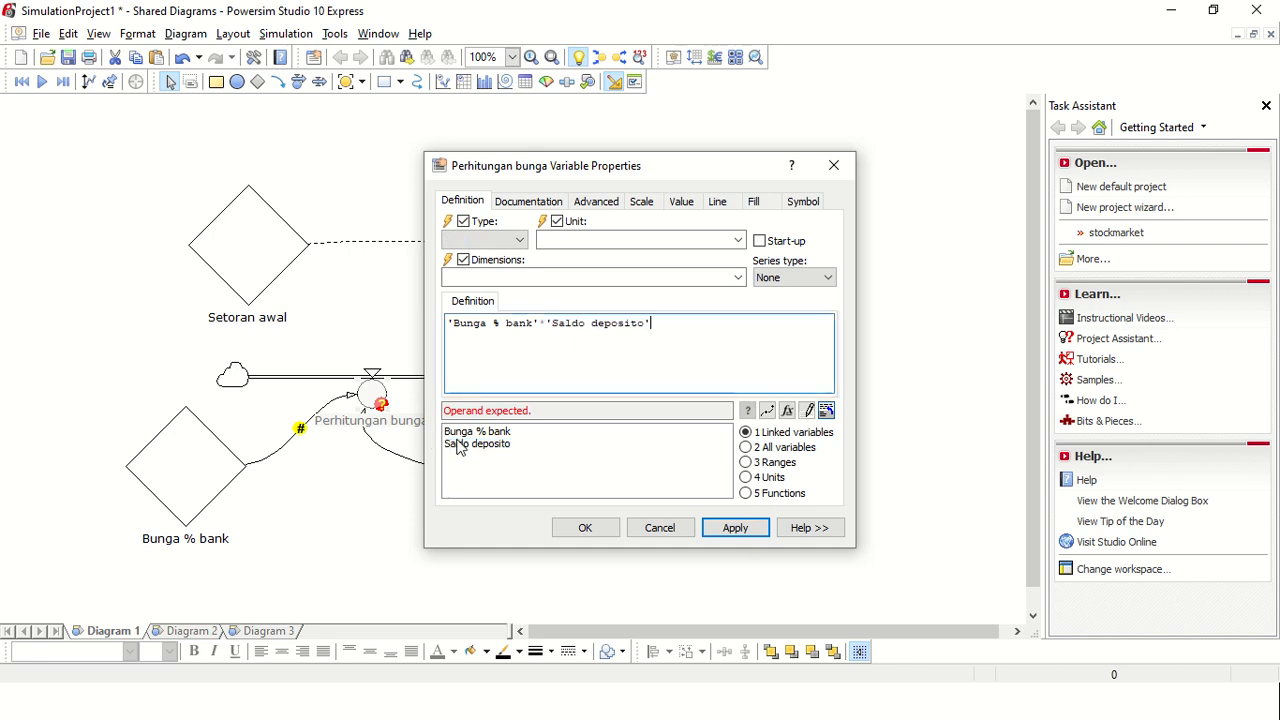
{"action": "left_click", "coordinate": [742, 526]}
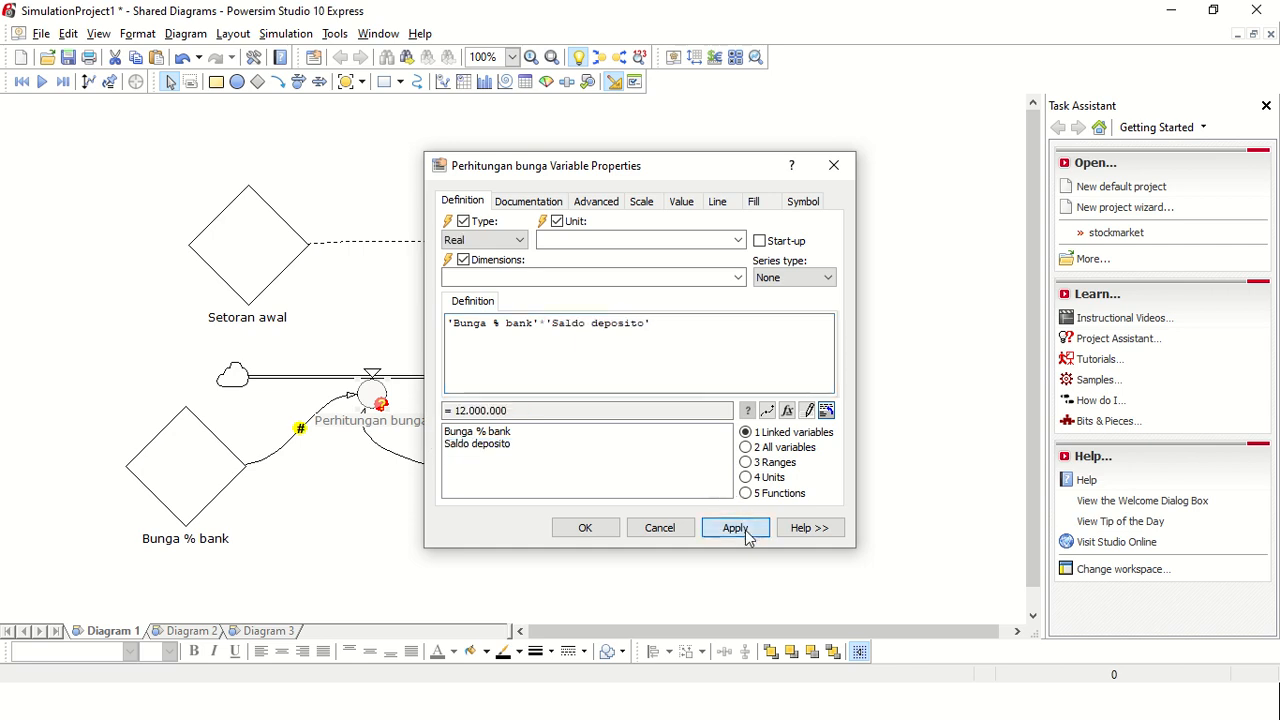
{"action": "left_click", "coordinate": [579, 531]}
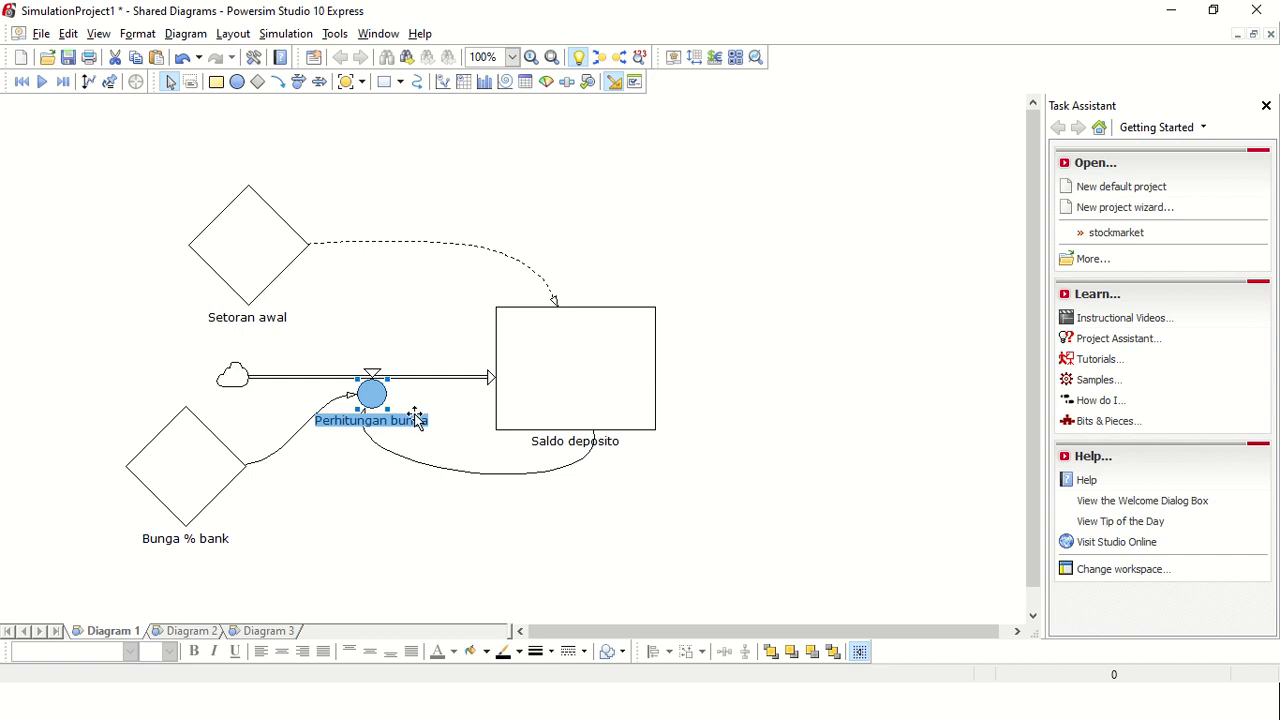
{"action": "left_click", "coordinate": [794, 366]}
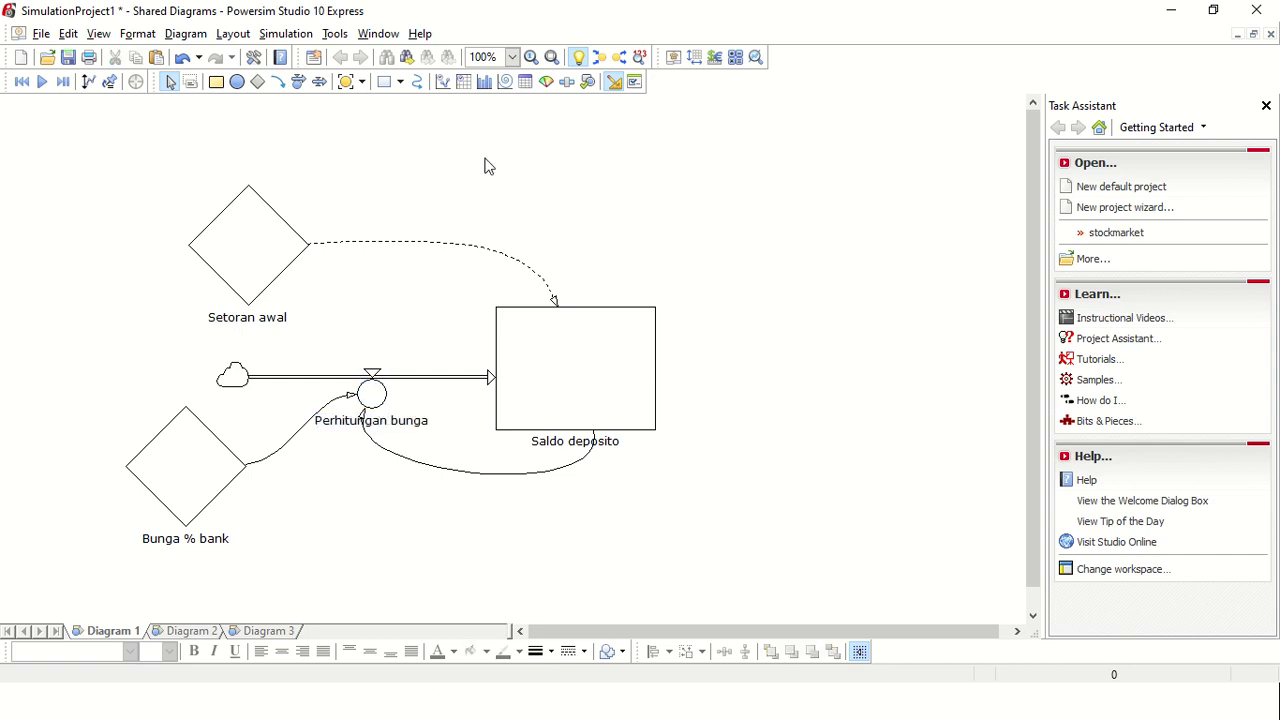
Step: Set the simulation start time to 2020 and the stop time to 2030
{"action": "left_click", "coordinate": [294, 38]}
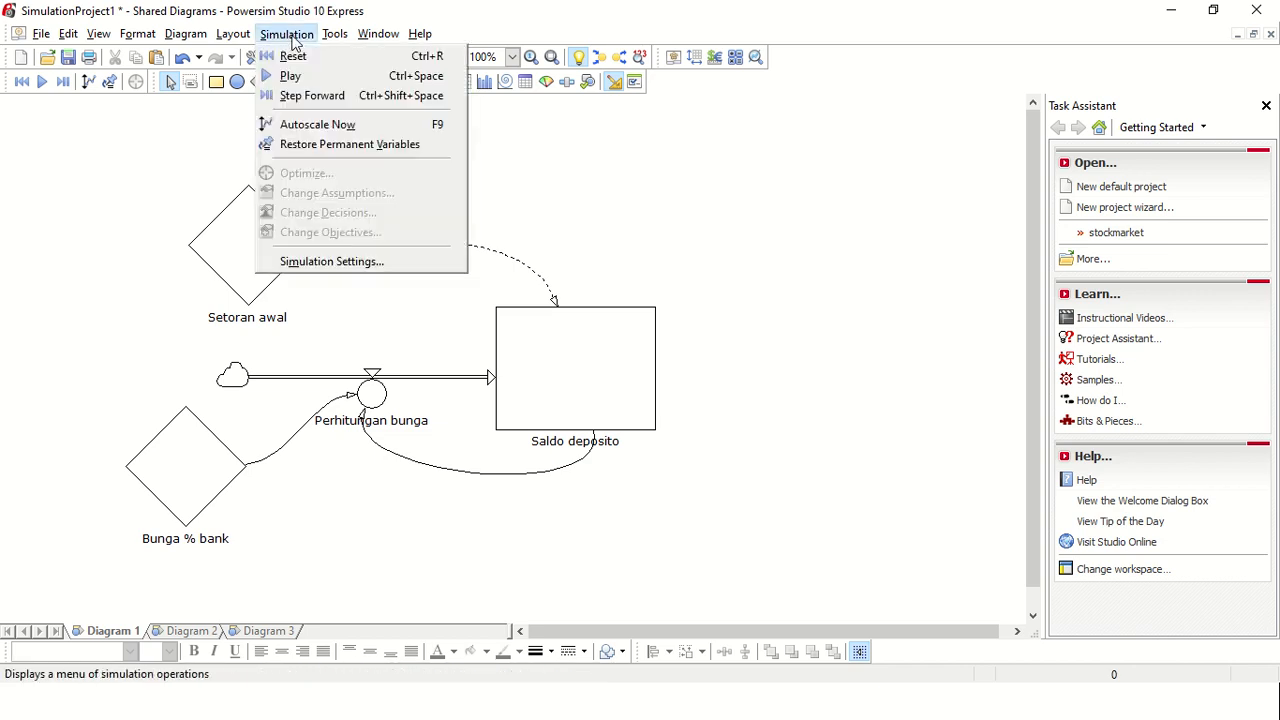
{"action": "left_click", "coordinate": [315, 261]}
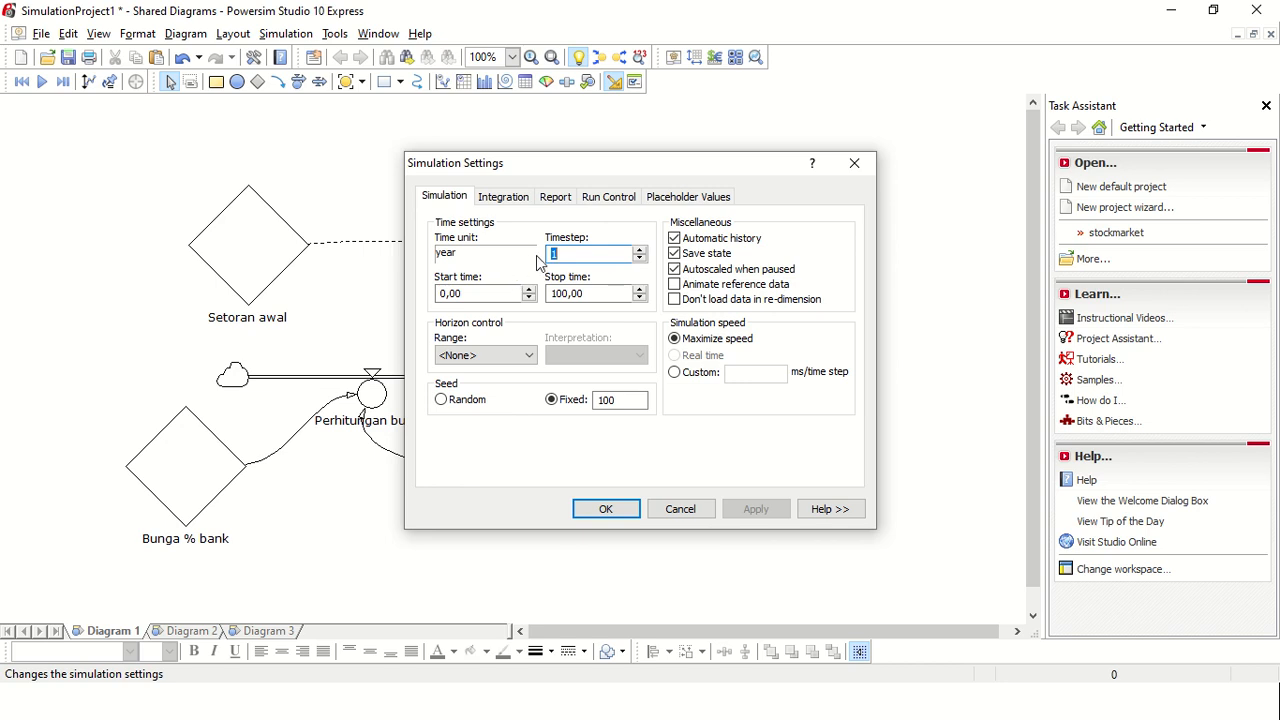
{"action": "left_click", "coordinate": [514, 205]}
{"action": "left_click", "coordinate": [460, 204]}
{"action": "left_click", "coordinate": [486, 292]}
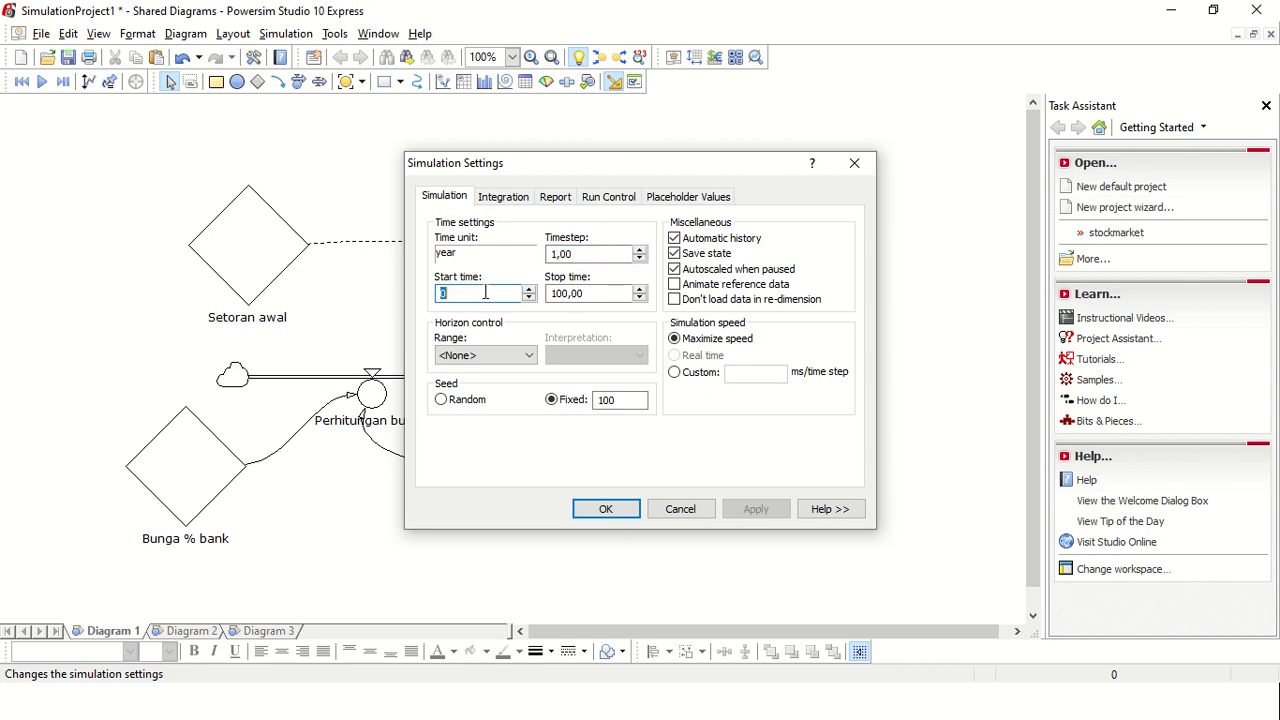
{"action": "key", "text": "BackSpace"}
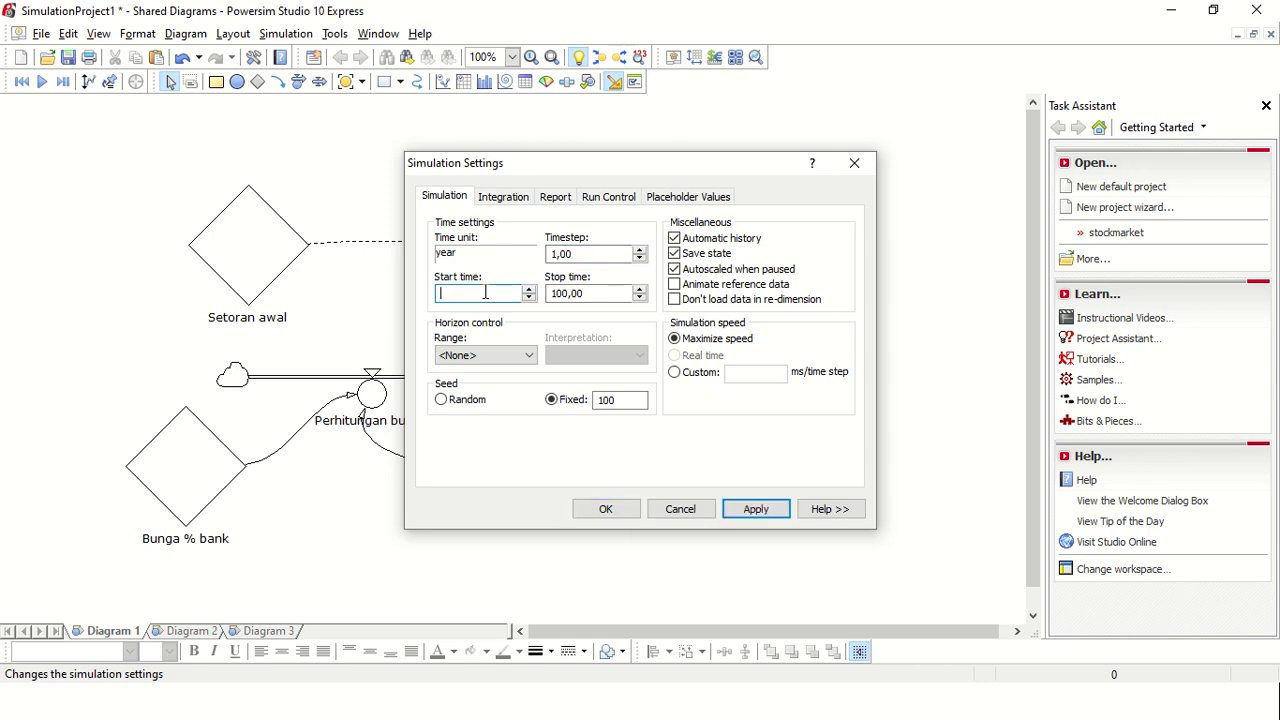
{"action": "type", "text": "2020"}
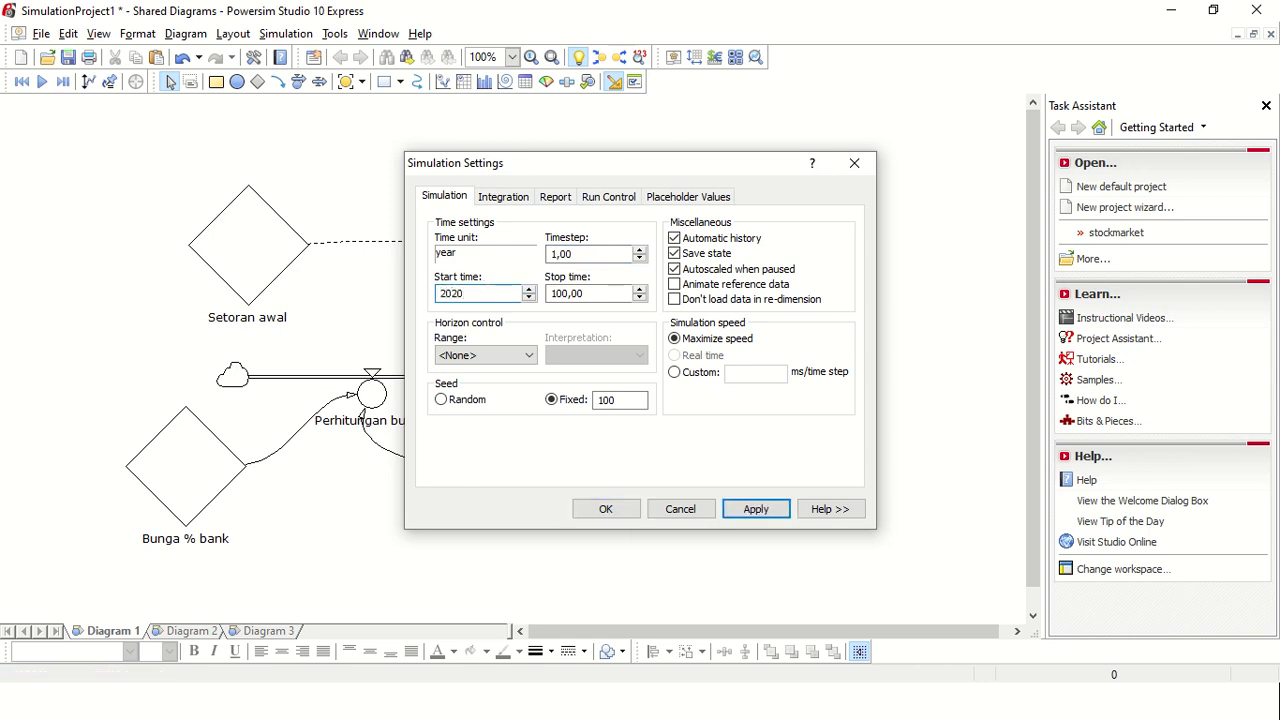
{"action": "left_click", "coordinate": [607, 292]}
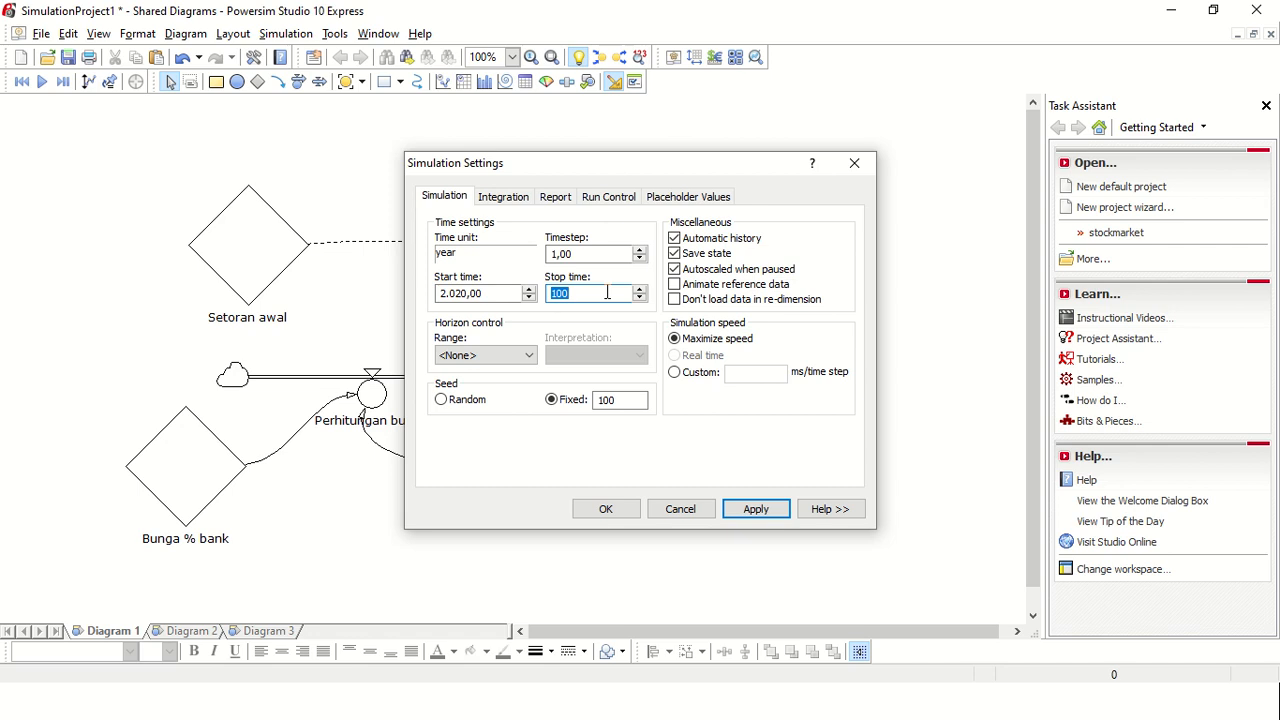
{"action": "type", "text": "203"}
{"action": "left_click", "coordinate": [752, 512]}
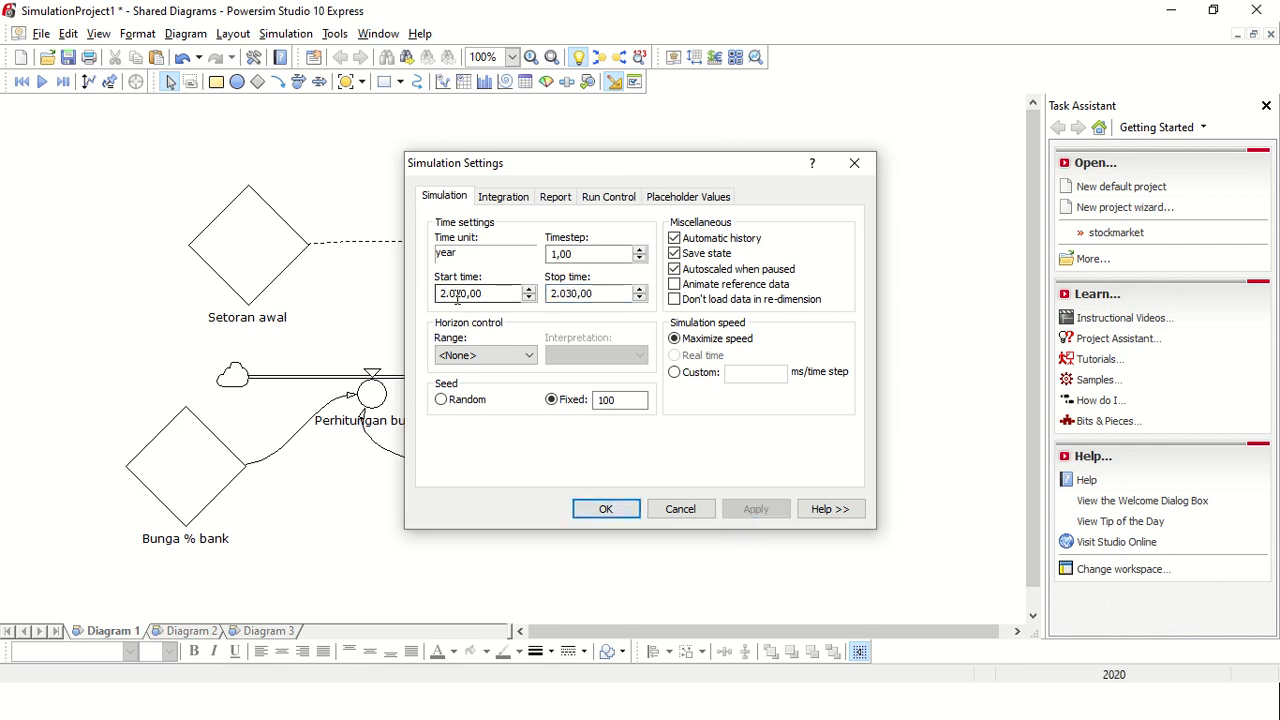
{"action": "left_click", "coordinate": [606, 509]}
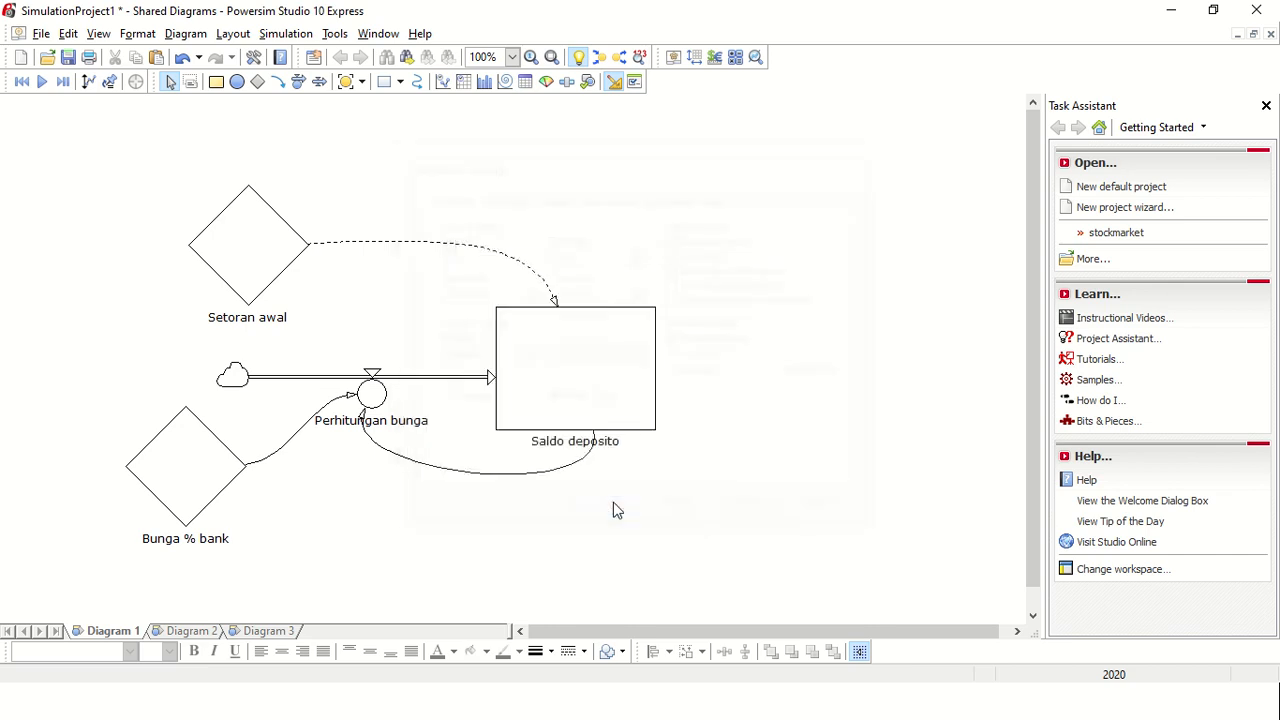
Step: Create a time table control and place it in the empty area beside the Saldo deposito level
{"action": "left_click", "coordinate": [464, 88]}
{"action": "left_click_drag", "start_coordinate": [637, 146], "coordinate": [930, 440]}
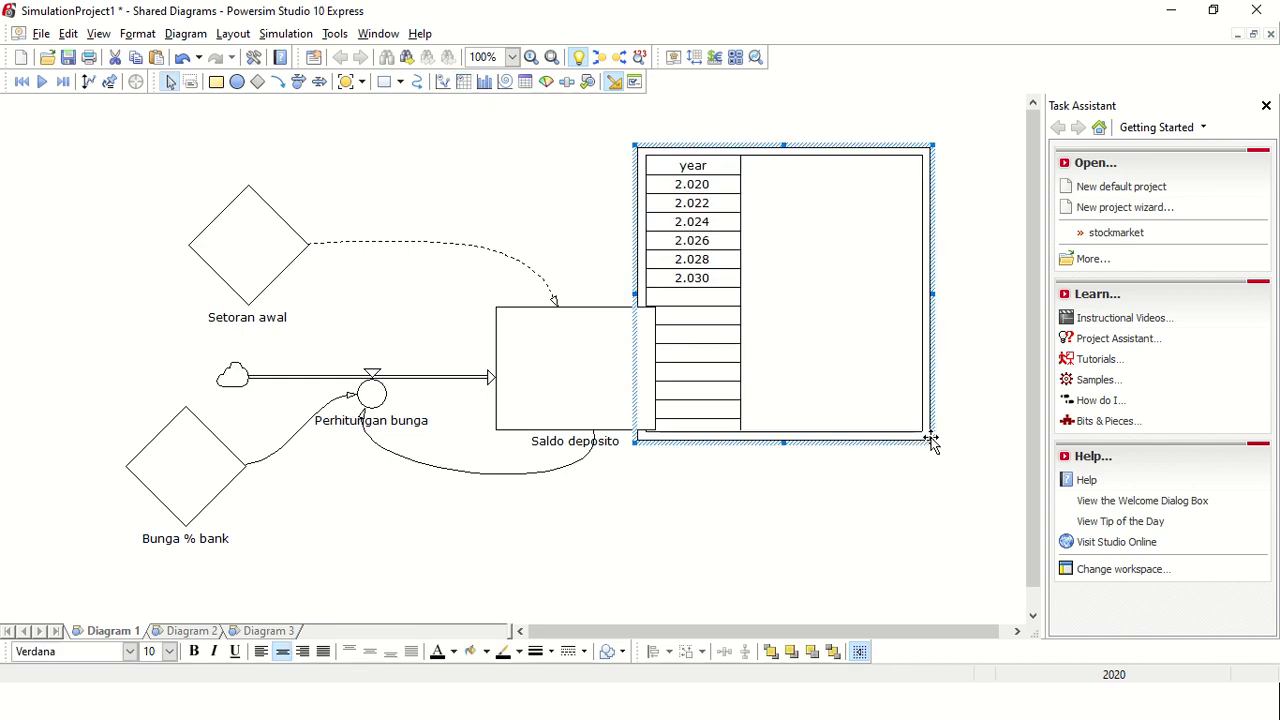
{"action": "left_click_drag", "start_coordinate": [862, 354], "coordinate": [942, 399]}
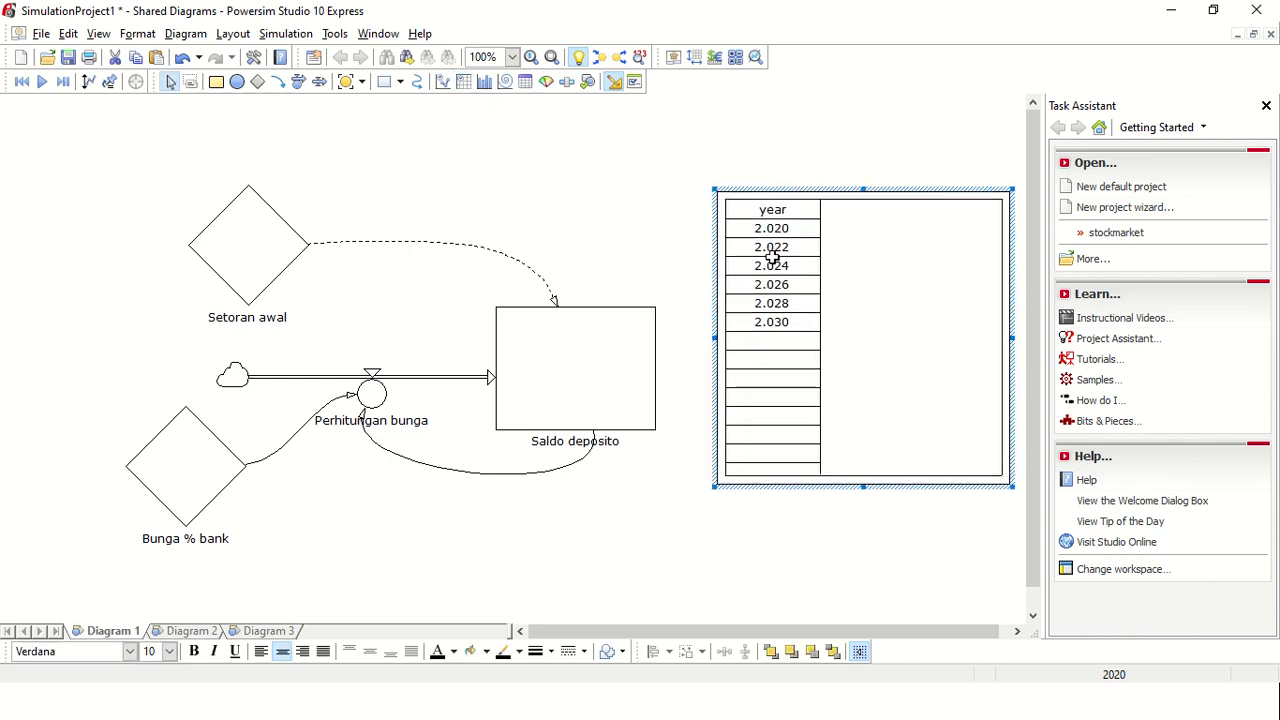
{"action": "left_click", "coordinate": [286, 33]}
{"action": "left_click", "coordinate": [372, 261]}
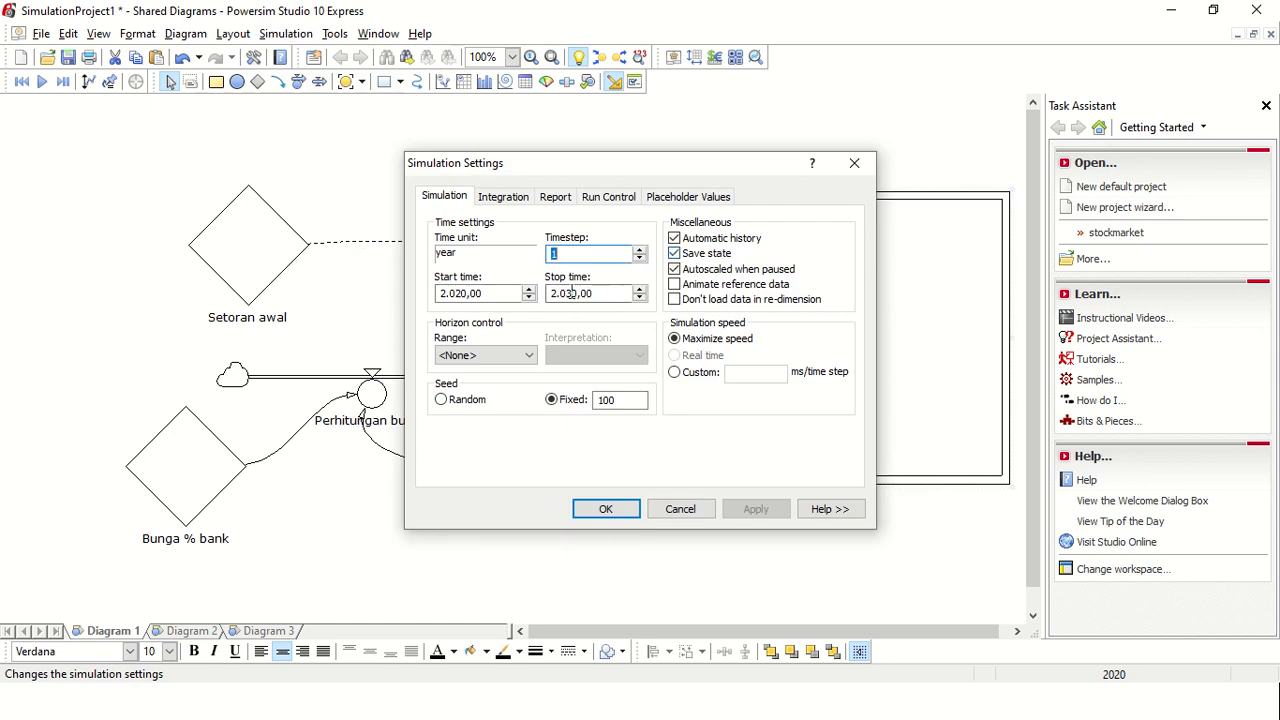
{"action": "left_click", "coordinate": [510, 198]}
{"action": "left_click", "coordinate": [555, 198]}
{"action": "left_click", "coordinate": [594, 199]}
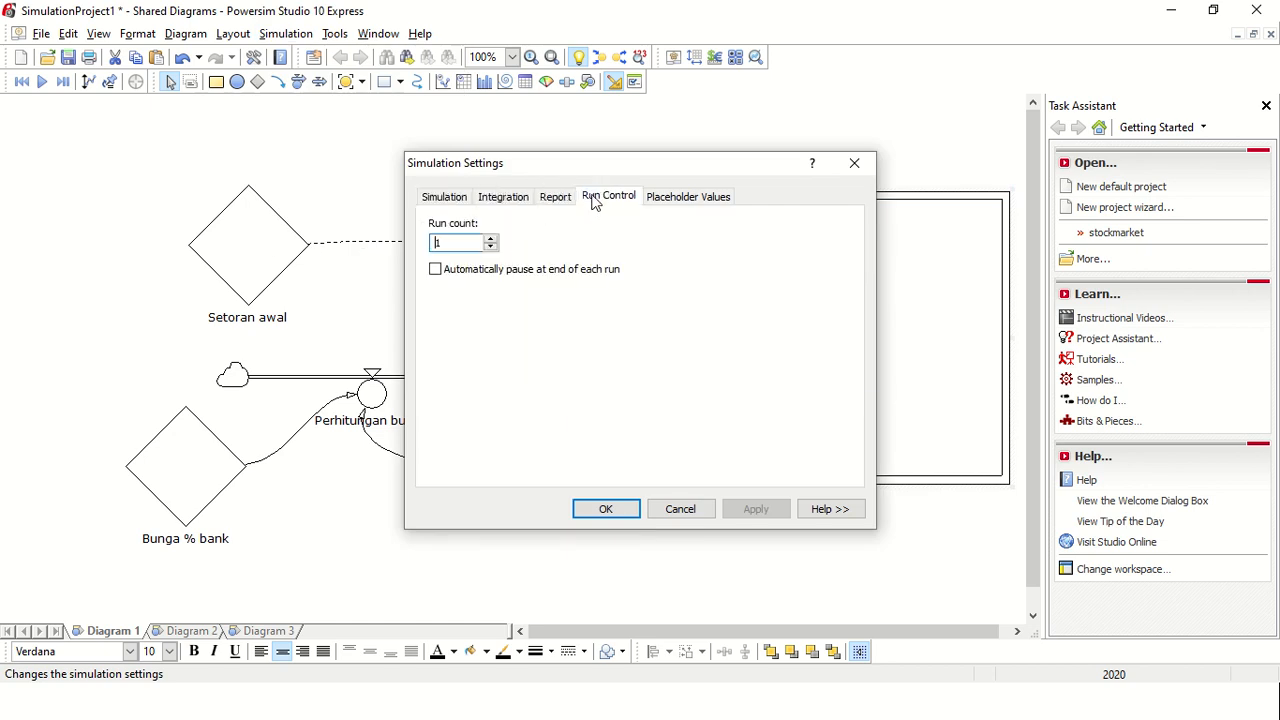
{"action": "left_click", "coordinate": [675, 198]}
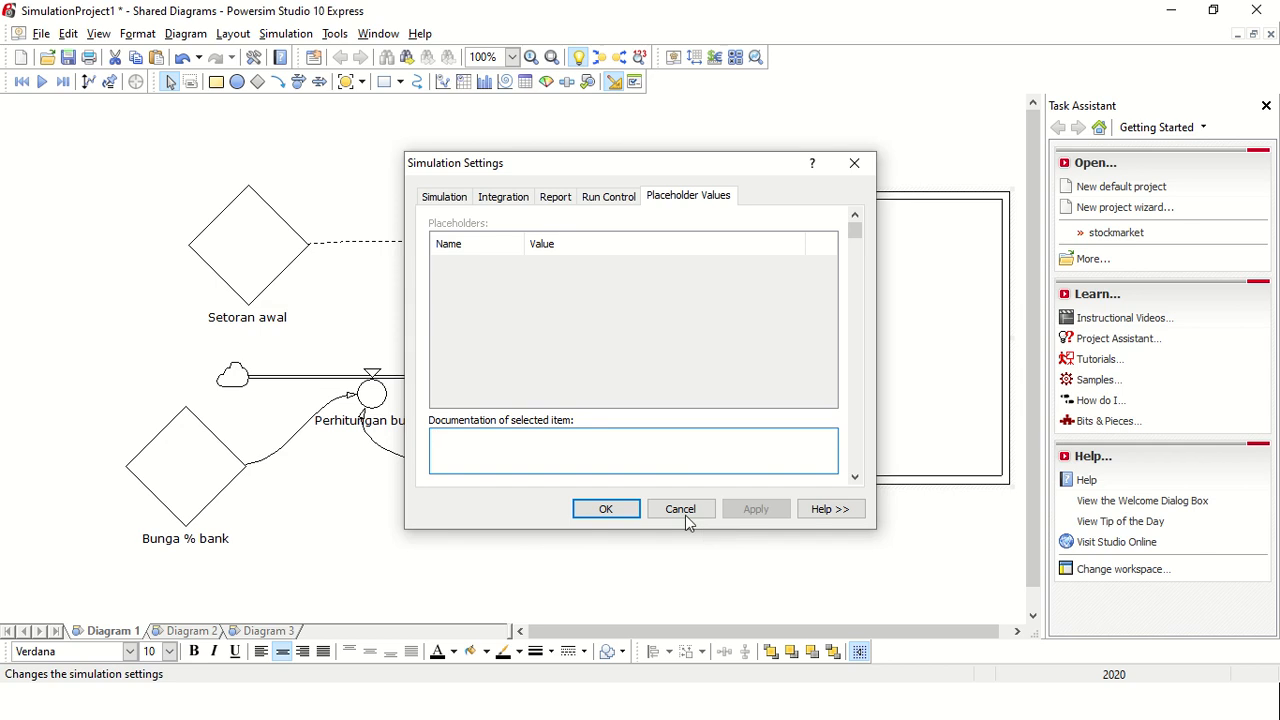
{"action": "left_click", "coordinate": [681, 511]}
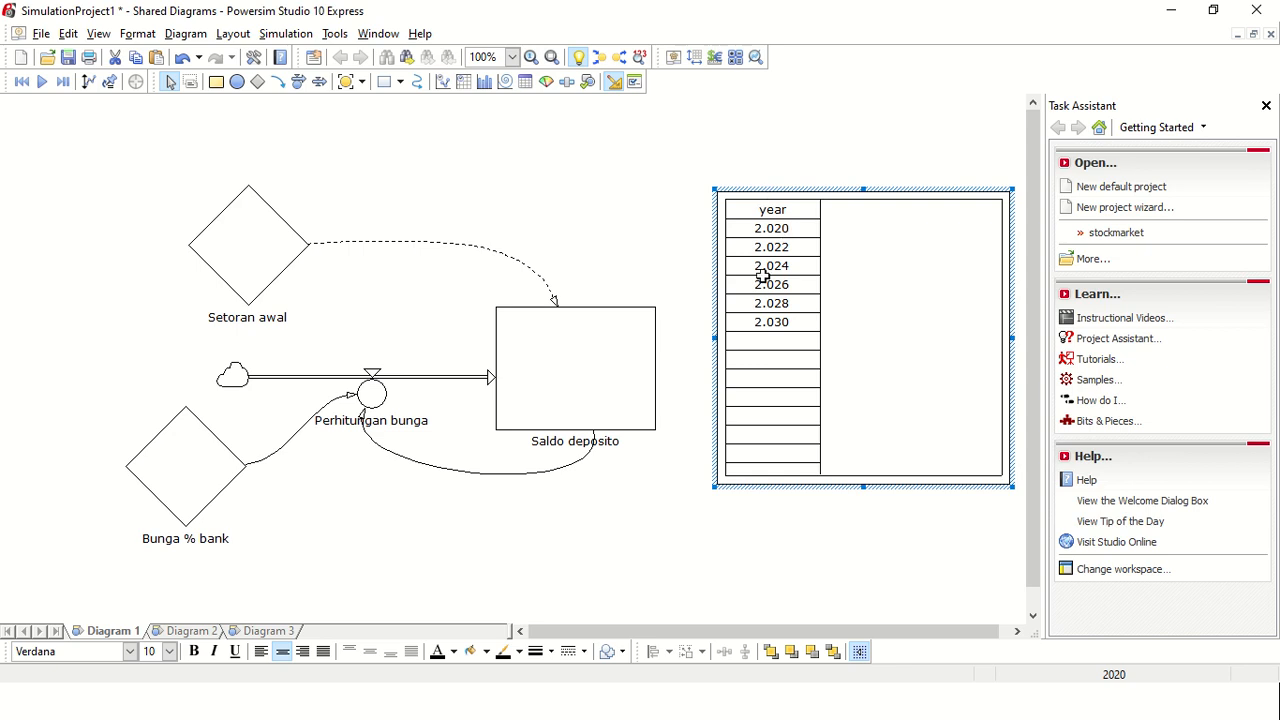
Step: Turn off the automatic report intervals in the simulation settings and set both minor and major to 1 year
{"action": "left_click", "coordinate": [286, 33]}
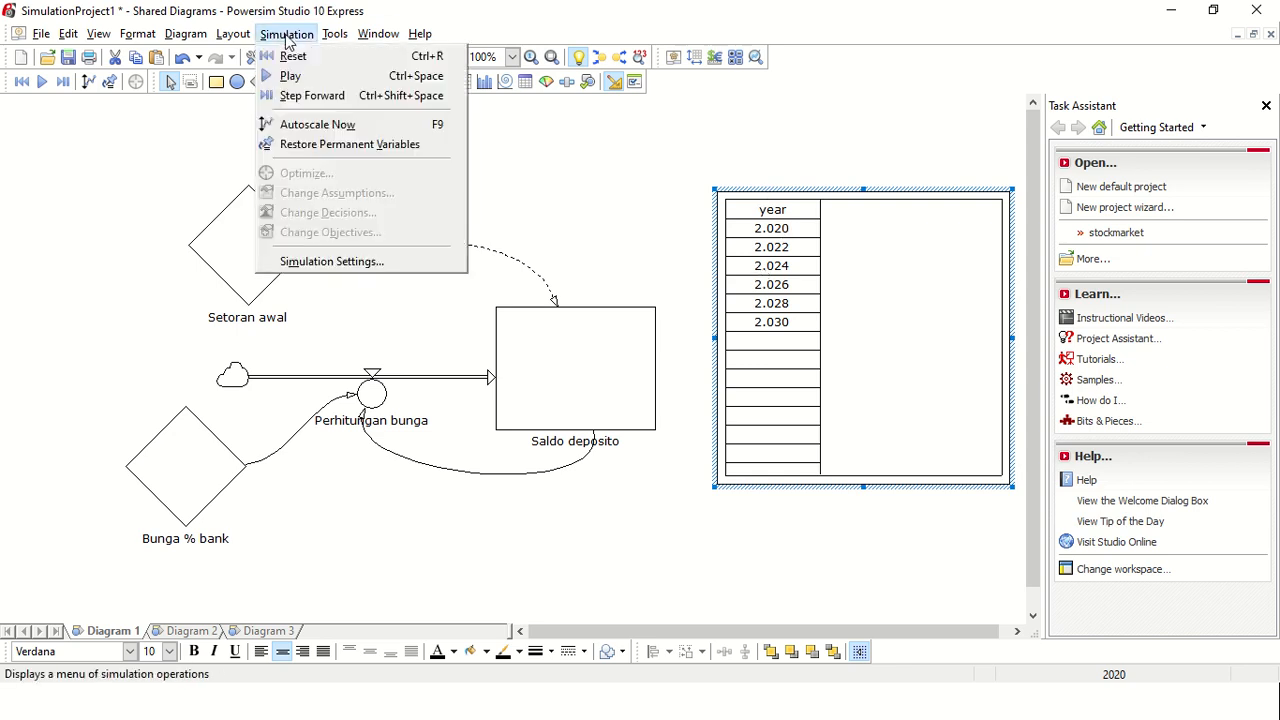
{"action": "left_click", "coordinate": [370, 270]}
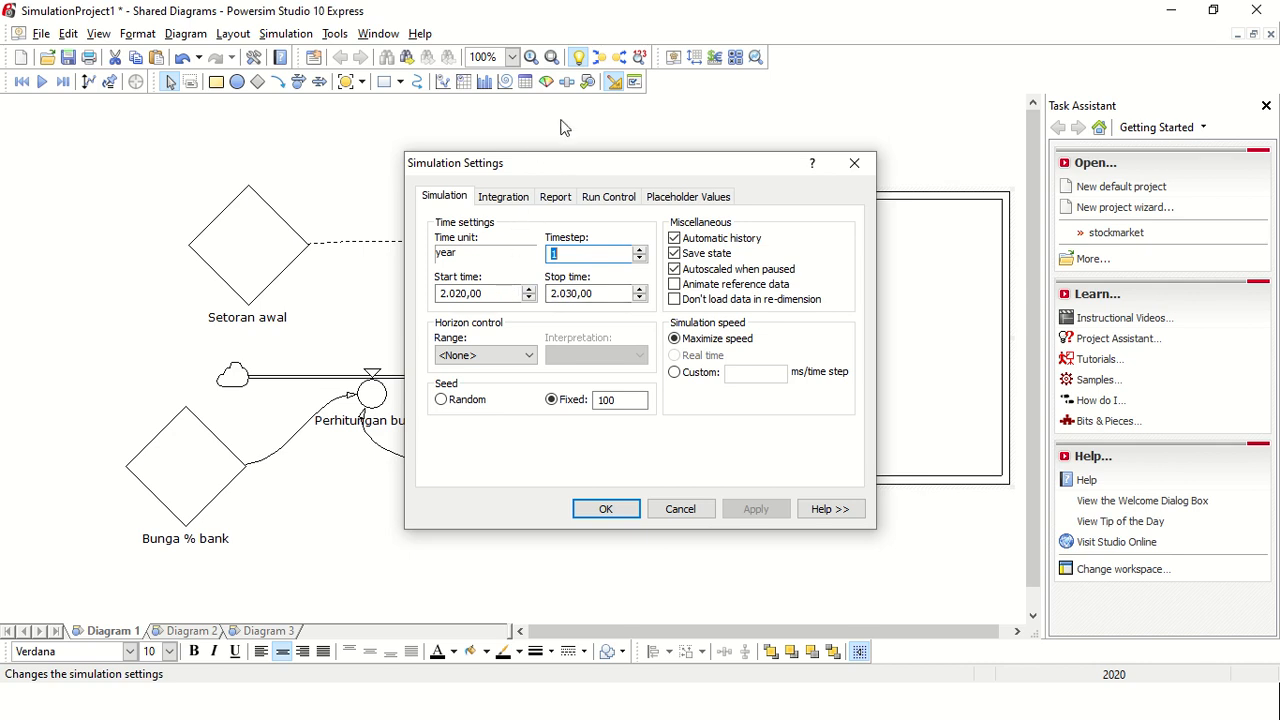
{"action": "left_click", "coordinate": [556, 199]}
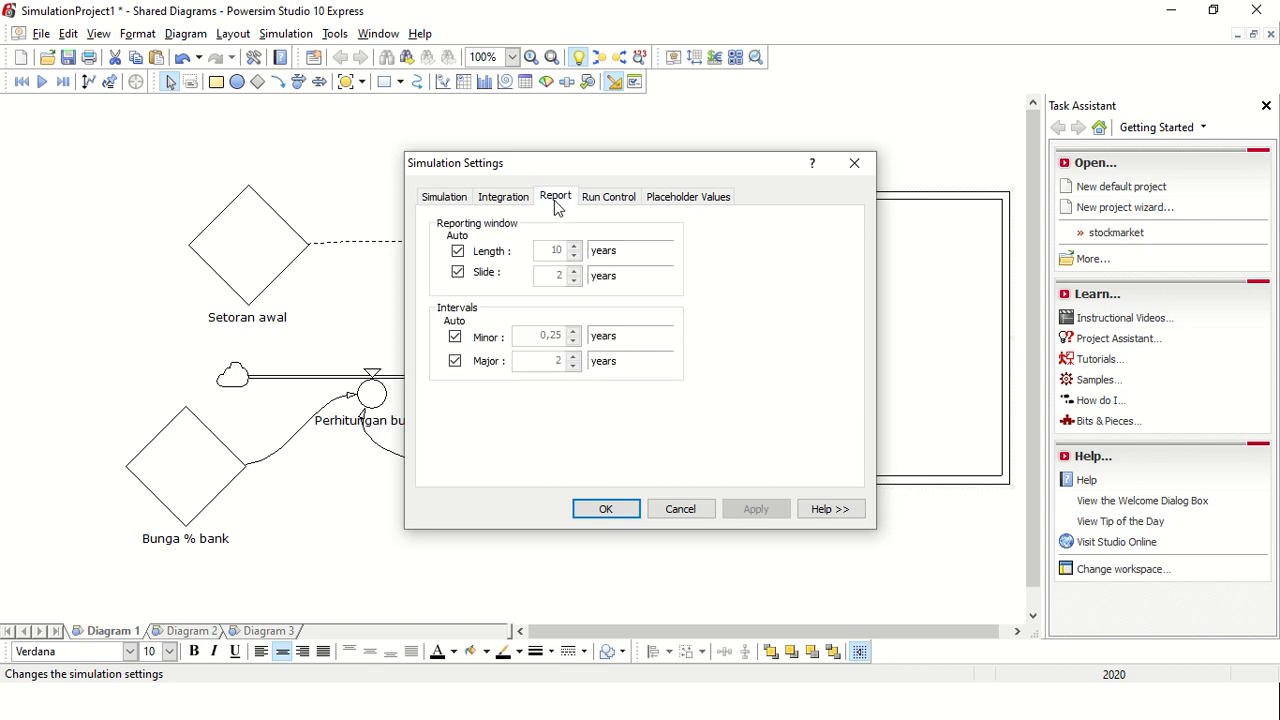
{"action": "left_click", "coordinate": [455, 337]}
{"action": "left_click", "coordinate": [455, 361]}
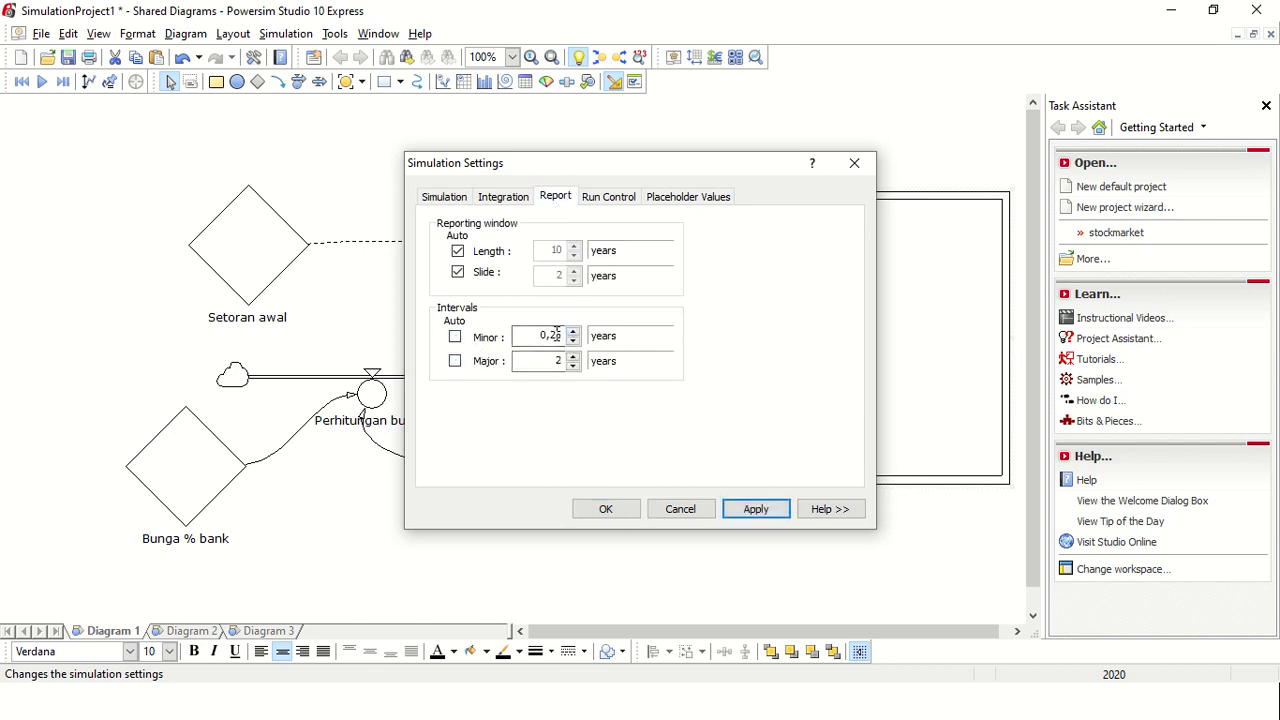
{"action": "double_click", "coordinate": [555, 334]}
{"action": "type", "text": "1"}
{"action": "double_click", "coordinate": [556, 361]}
{"action": "type", "text": "1"}
{"action": "left_click", "coordinate": [745, 512]}
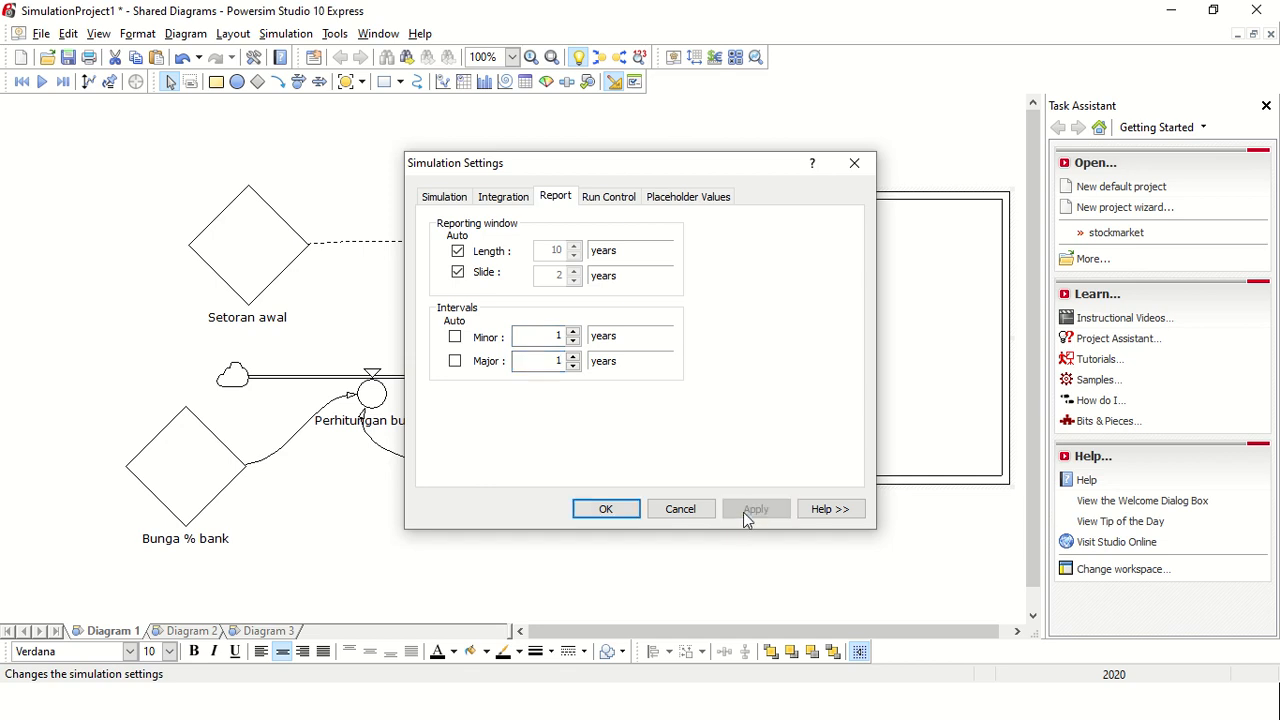
{"action": "left_click", "coordinate": [612, 510]}
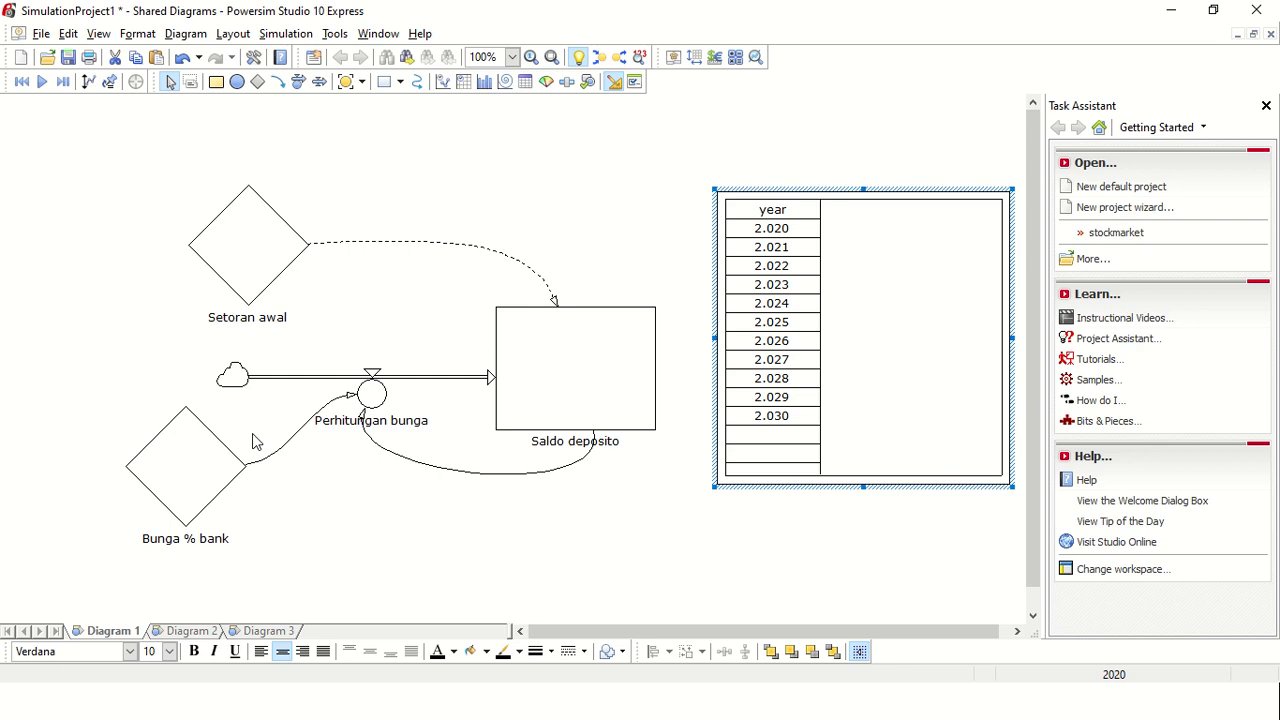
Step: Add the Saldo deposito level to the time table and widen its column to fit the values
{"action": "left_click", "coordinate": [566, 367]}
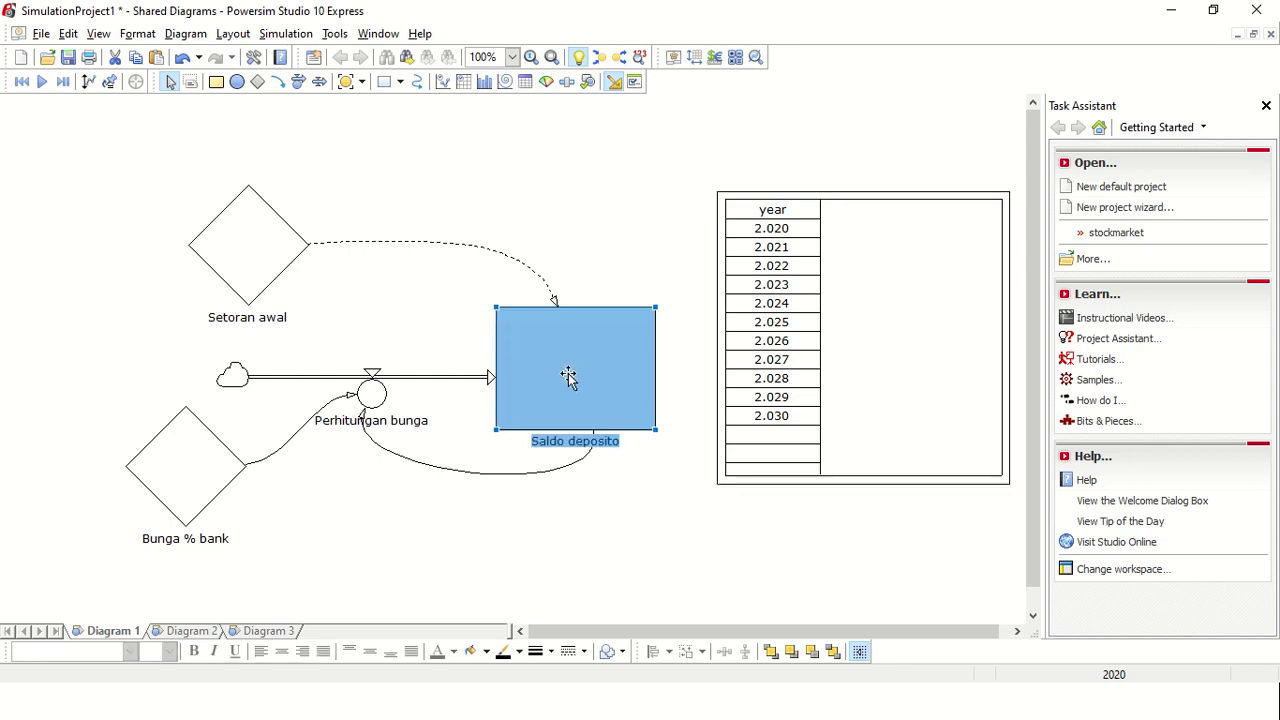
{"action": "left_click_drag", "start_coordinate": [568, 375], "coordinate": [884, 303]}
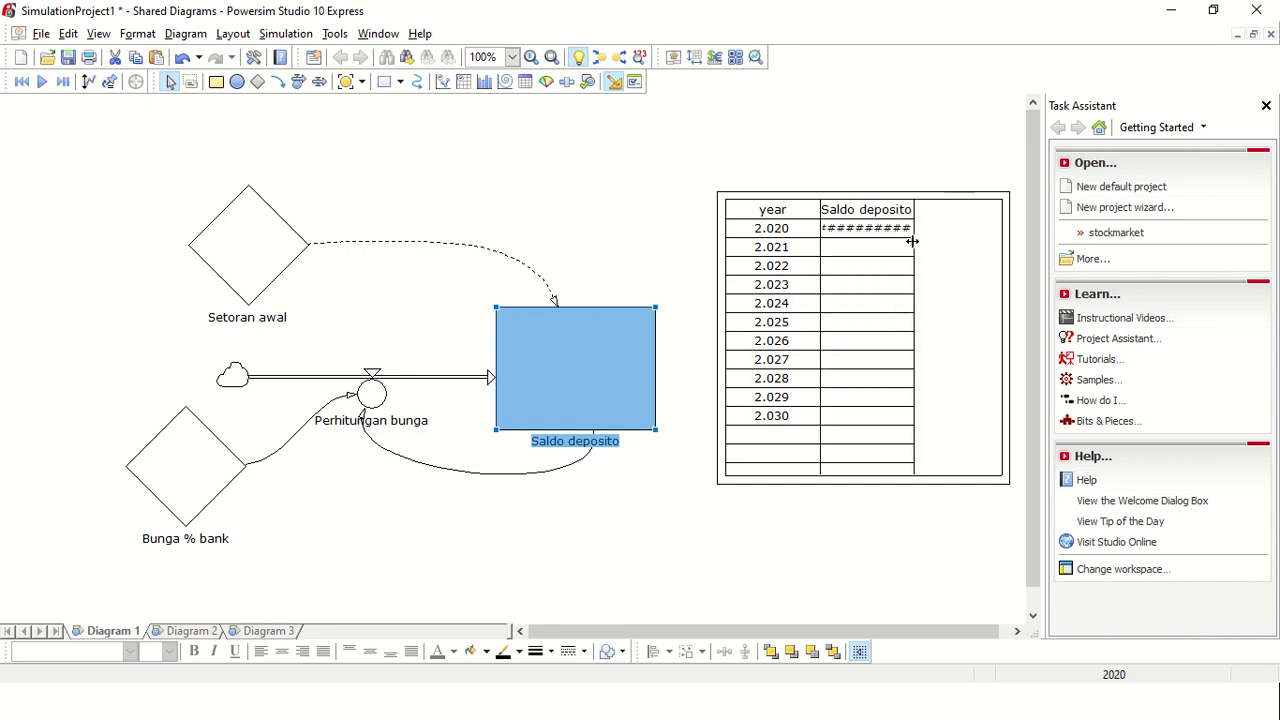
{"action": "left_click_drag", "start_coordinate": [912, 241], "coordinate": [933, 243]}
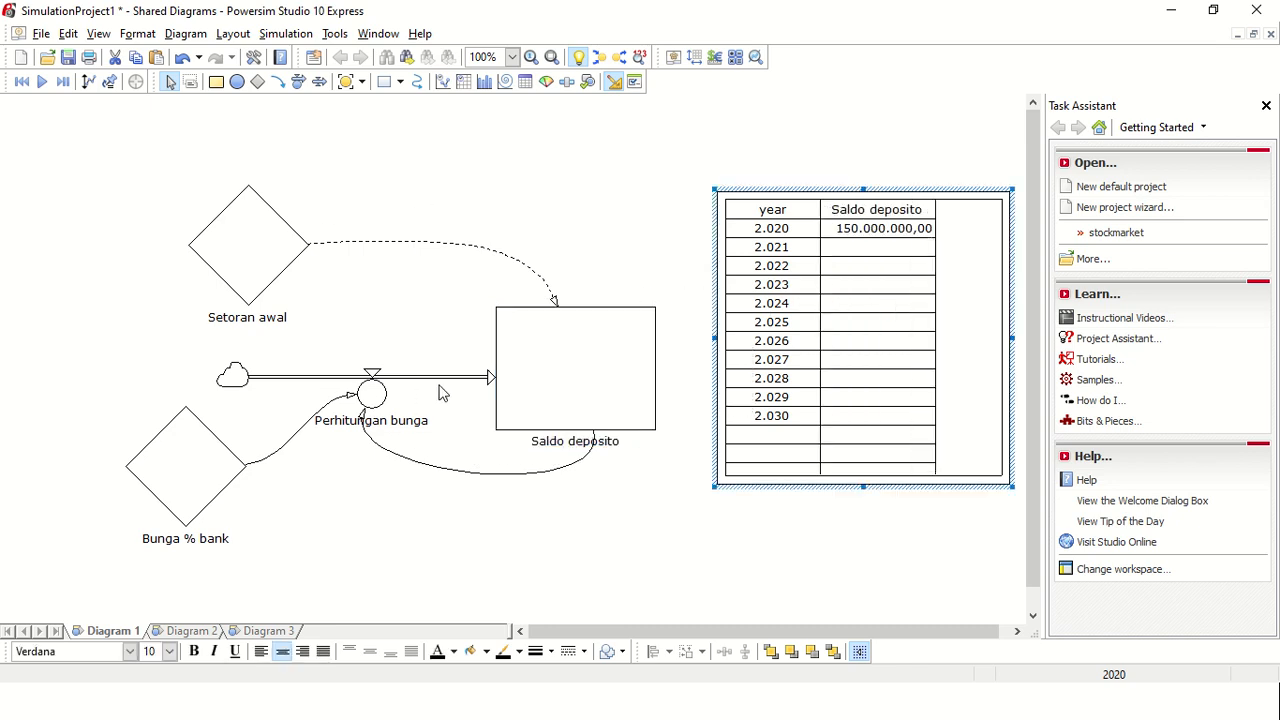
Step: Add the Perhitungan bunga rate to the time table, then enlarge the table and widen the new column to fit its values
{"action": "left_click_drag", "start_coordinate": [371, 393], "coordinate": [972, 300]}
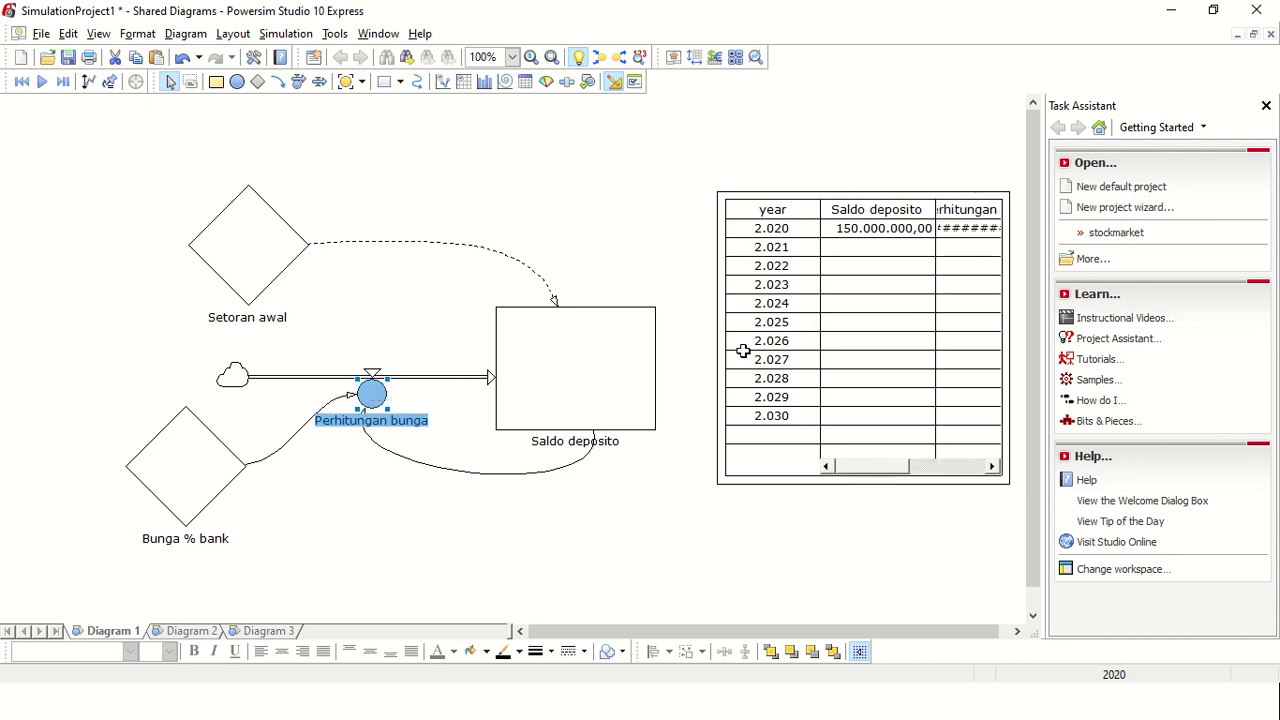
{"action": "left_click_drag", "start_coordinate": [720, 347], "coordinate": [648, 312]}
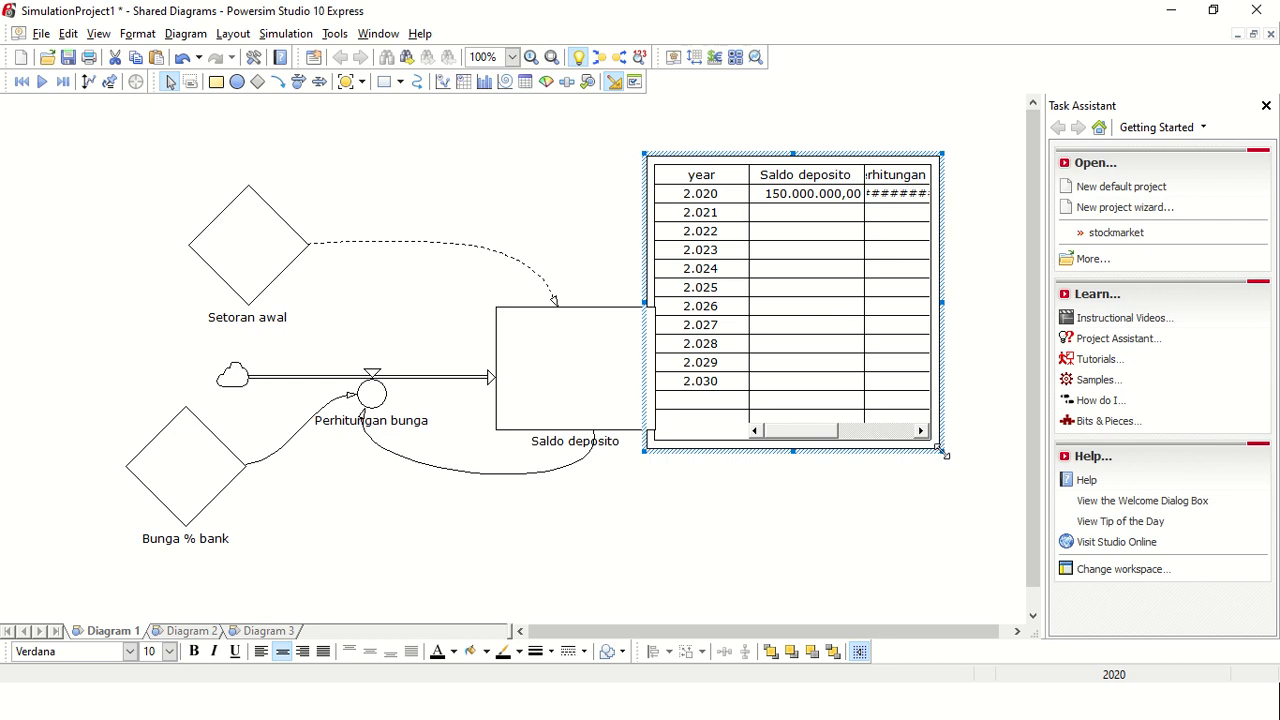
{"action": "left_click_drag", "start_coordinate": [940, 451], "coordinate": [1020, 570]}
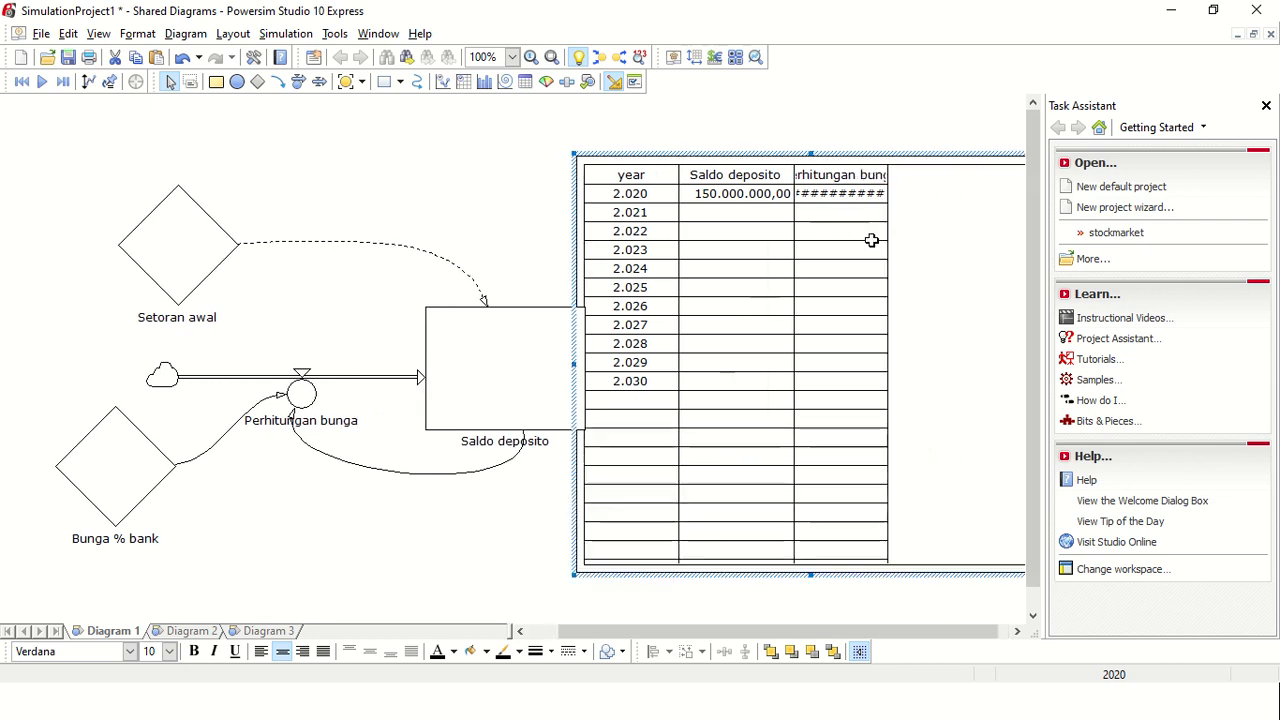
{"action": "left_click_drag", "start_coordinate": [948, 251], "coordinate": [949, 251]}
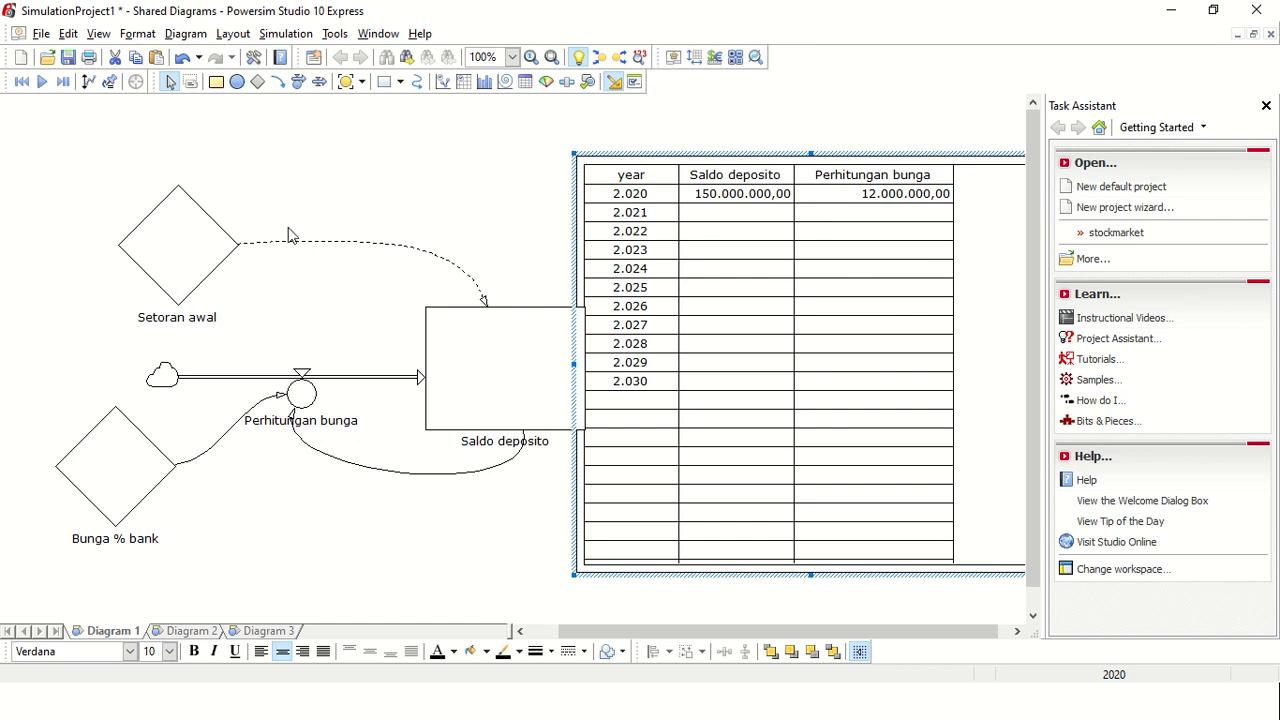
Step: Add the Setoran awal constant to the time table as a third variable column
{"action": "left_click_drag", "start_coordinate": [140, 255], "coordinate": [724, 239]}
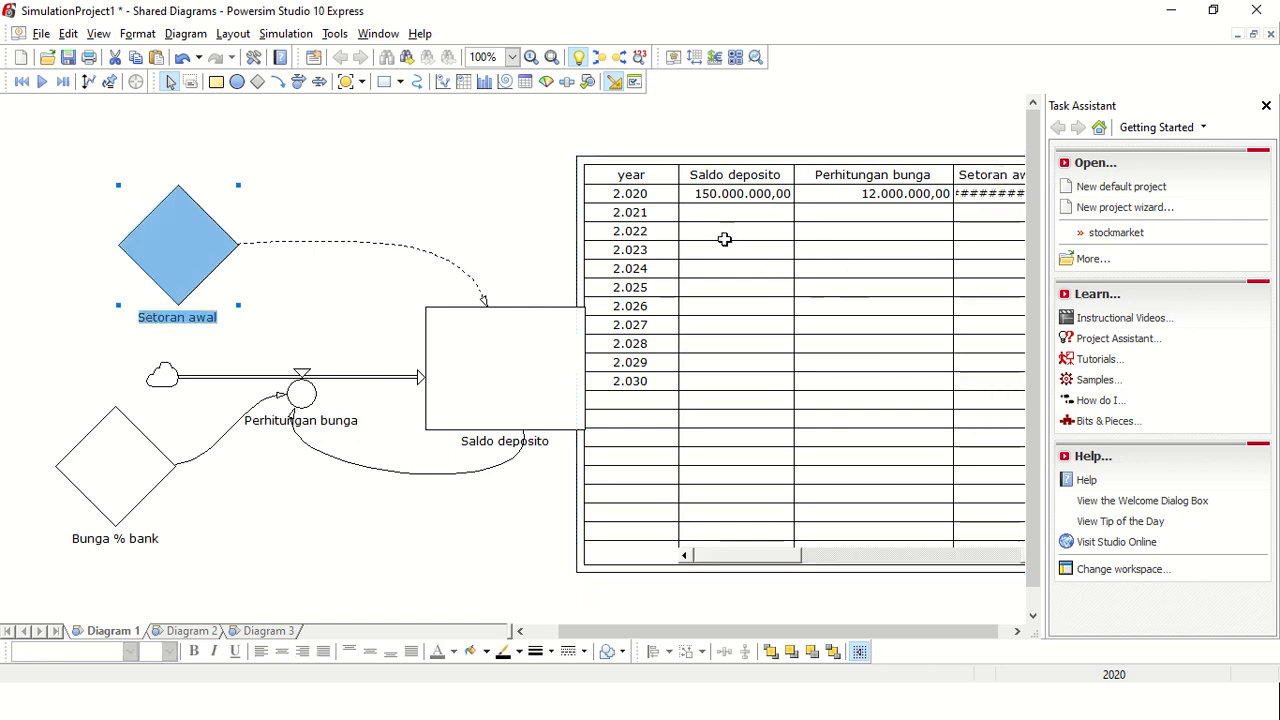
{"action": "left_click", "coordinate": [774, 179]}
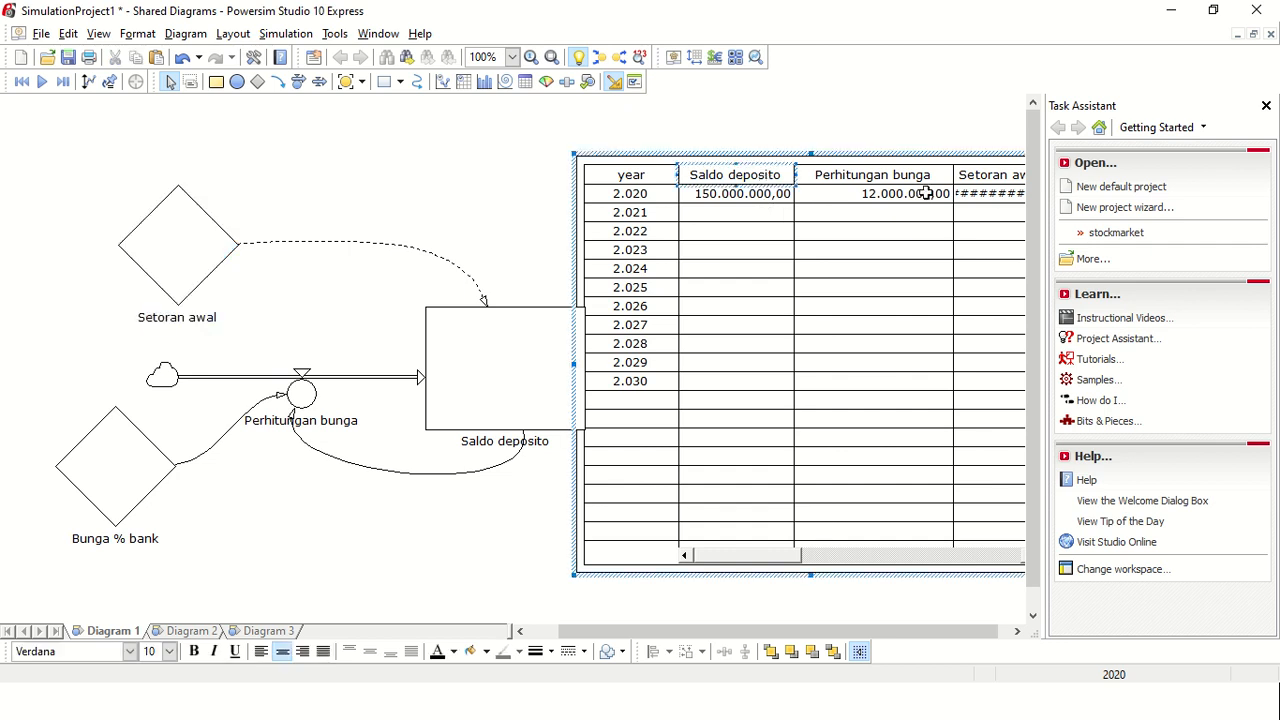
{"action": "left_click", "coordinate": [995, 173]}
{"action": "left_click", "coordinate": [717, 128]}
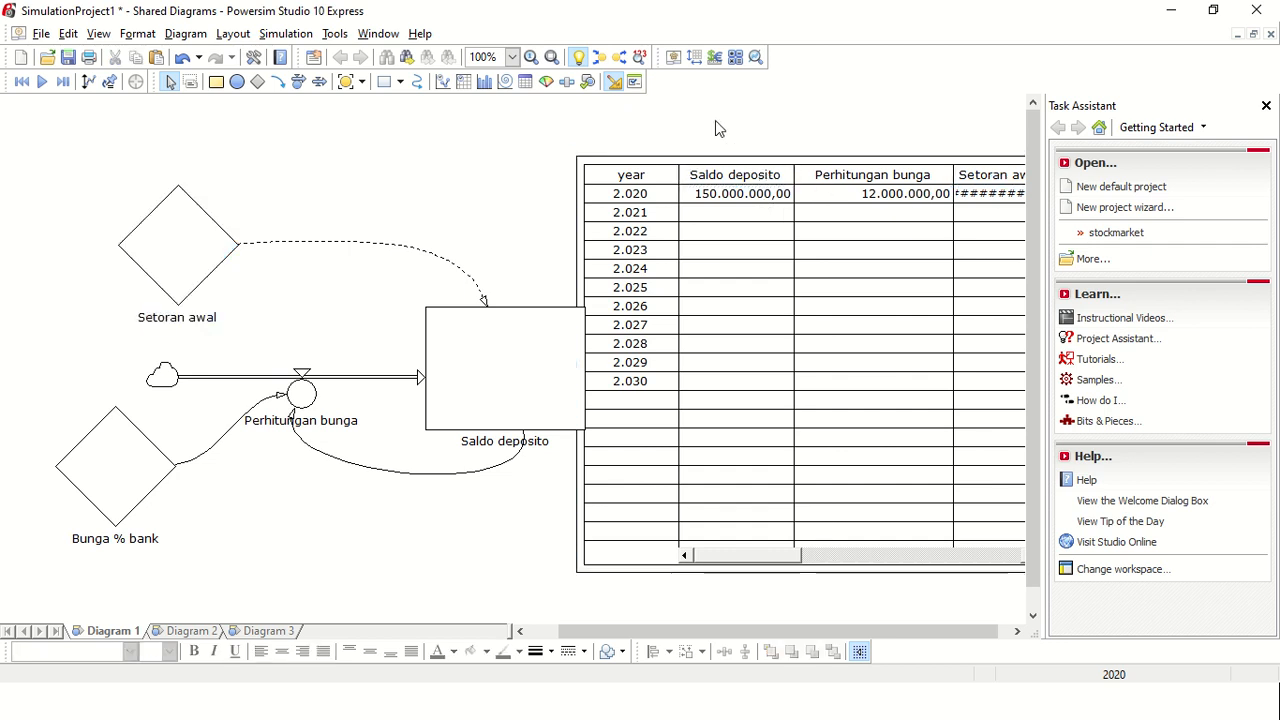
{"action": "left_click", "coordinate": [744, 560]}
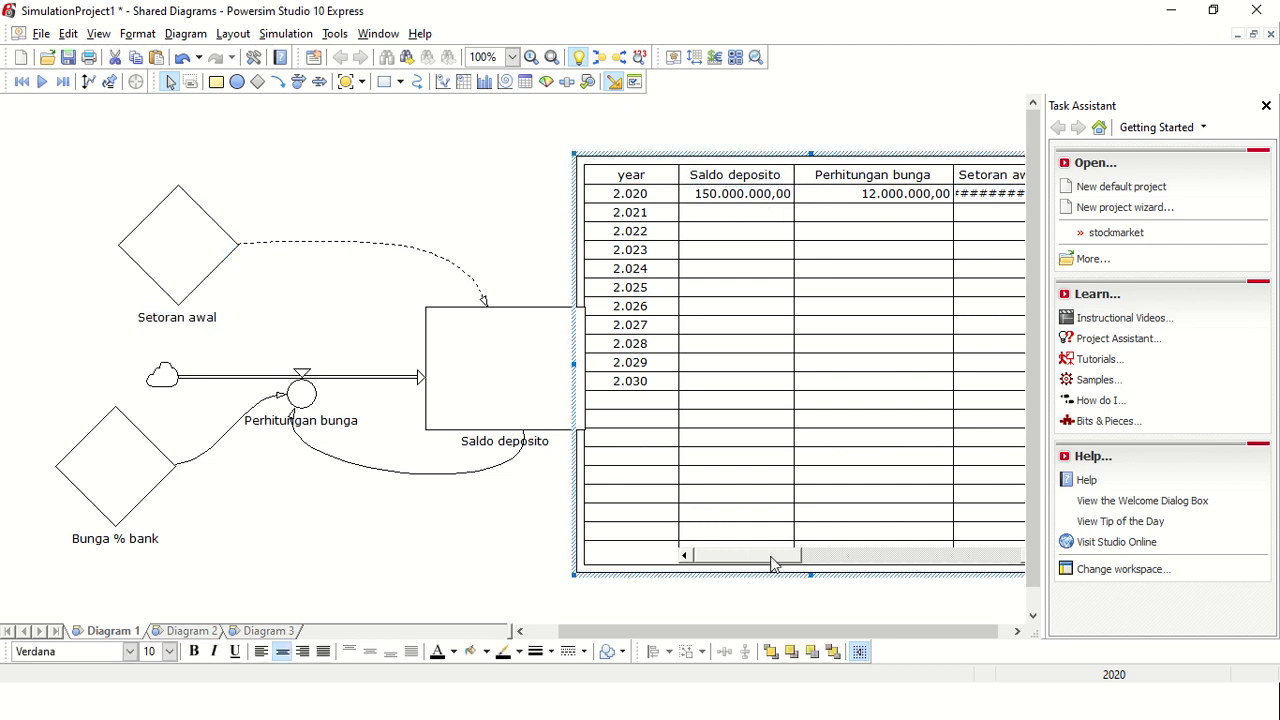
{"action": "mouse_move", "coordinate": [771, 560]}
{"action": "left_mouse_down"}
{"action": "mouse_move", "coordinate": [836, 560]}
{"action": "mouse_move", "coordinate": [760, 555]}
{"action": "left_mouse_up"}
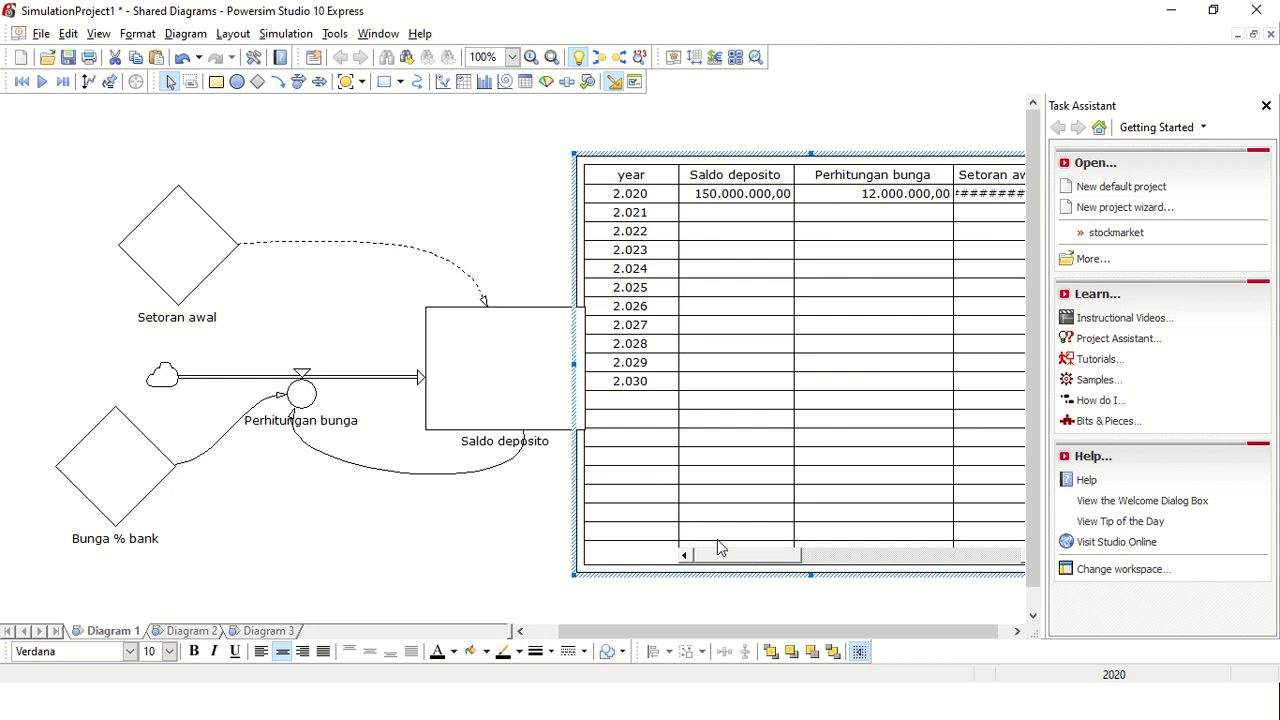
Step: Run the simulation and select the 2030 Saldo deposito value in the time table
{"action": "left_click", "coordinate": [286, 33]}
{"action": "left_click", "coordinate": [291, 77]}
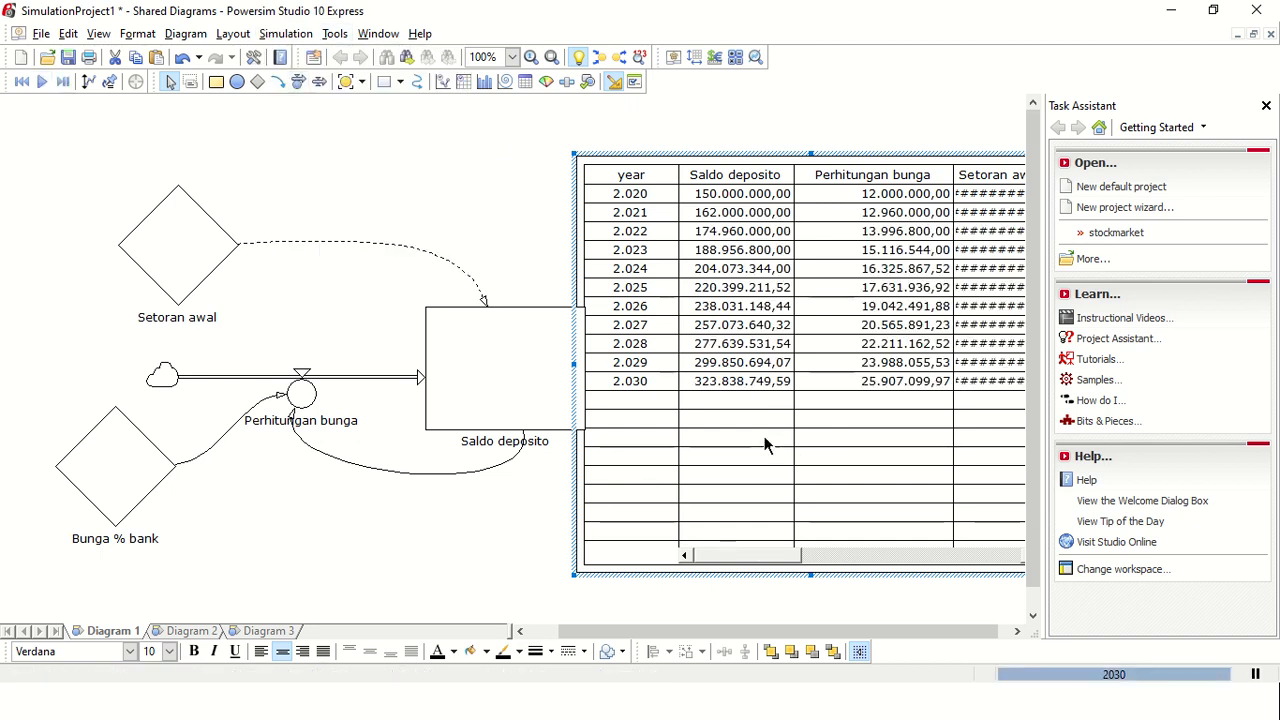
{"action": "left_click", "coordinate": [726, 384]}
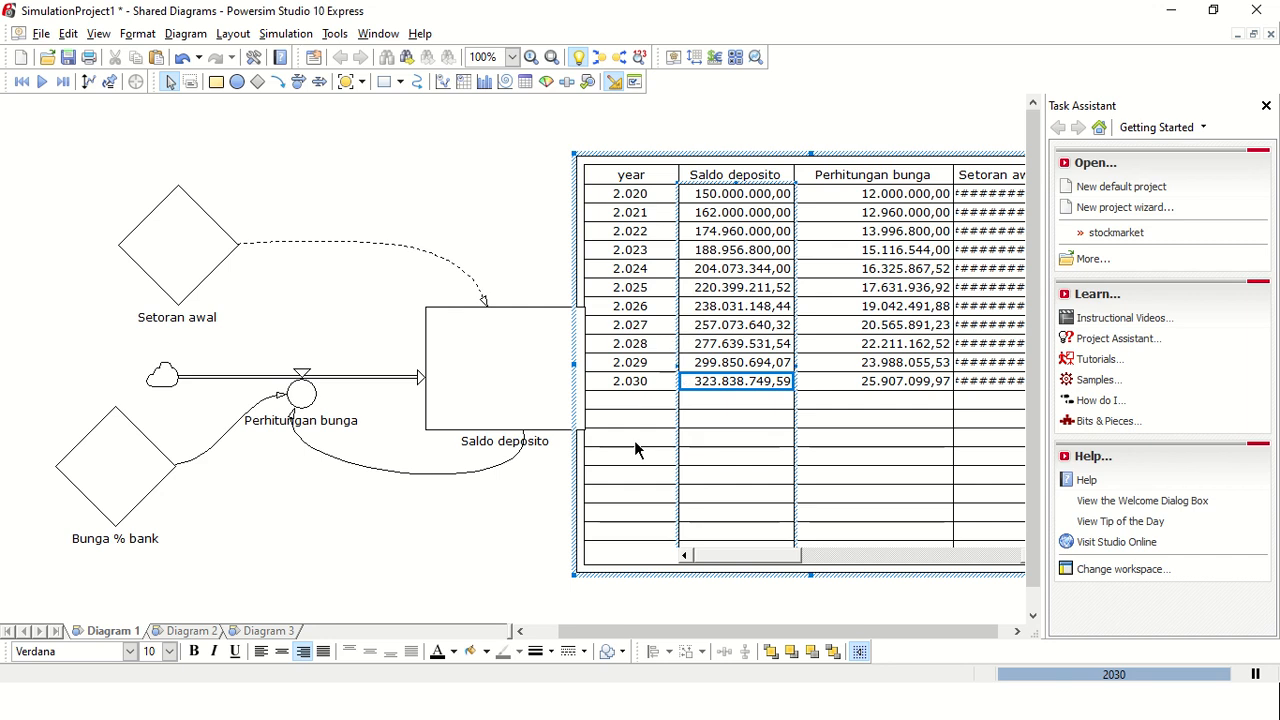
Step: Widen the time table until the whole Setoran awal column fits, and reposition it beside the Saldo deposito level
{"action": "left_click", "coordinate": [619, 495]}
{"action": "left_click_drag", "start_coordinate": [777, 157], "coordinate": [556, 139]}
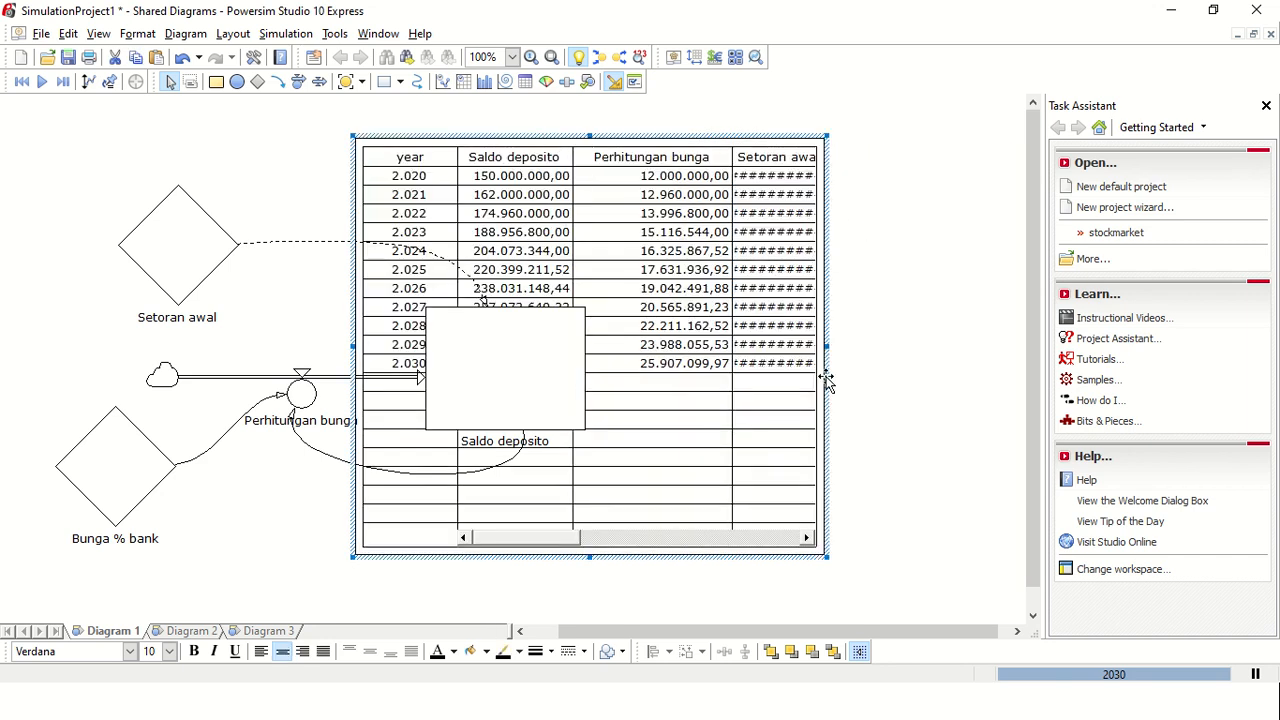
{"action": "left_click_drag", "start_coordinate": [829, 347], "coordinate": [943, 349]}
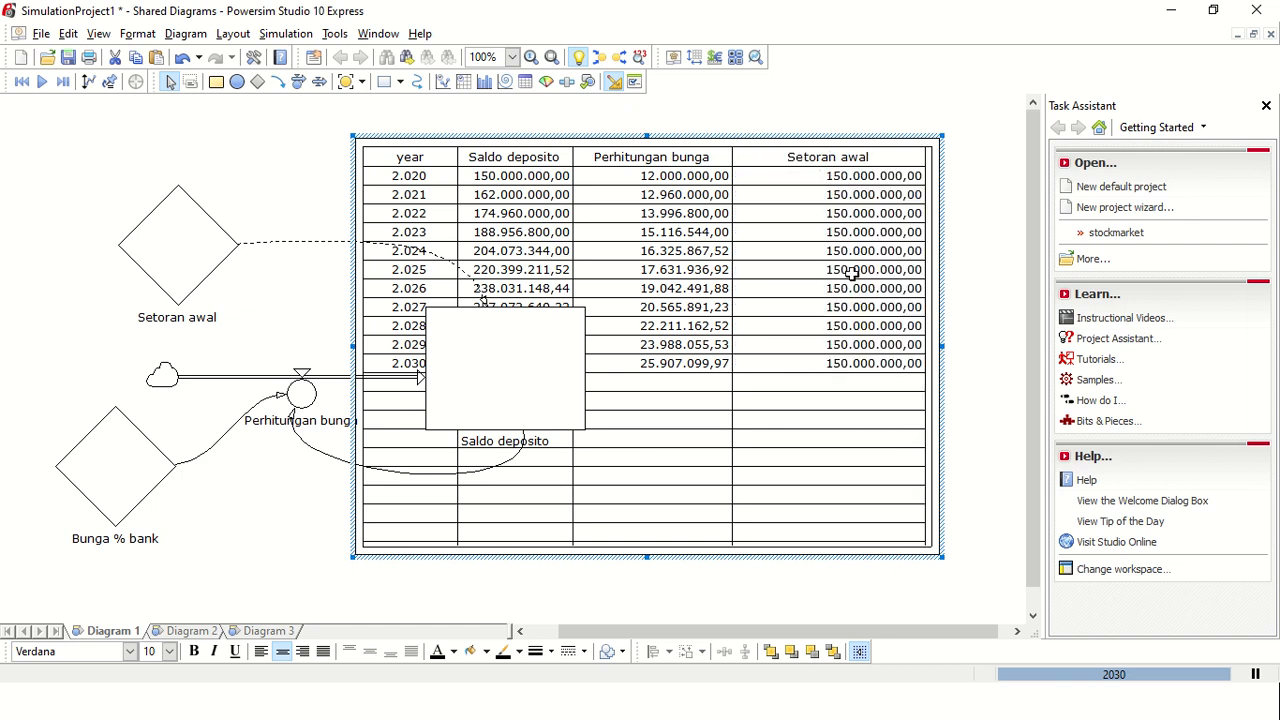
{"action": "left_click", "coordinate": [811, 456]}
{"action": "left_click", "coordinate": [794, 605]}
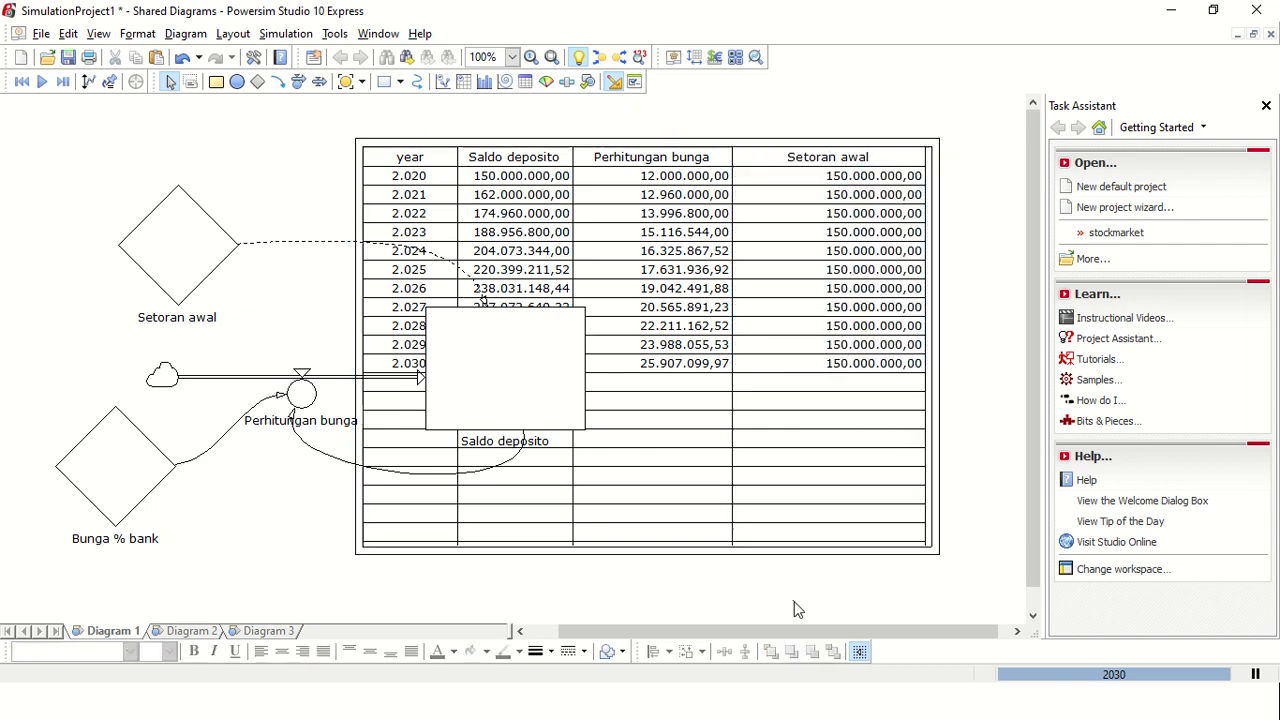
{"action": "left_click_drag", "start_coordinate": [658, 152], "coordinate": [875, 255]}
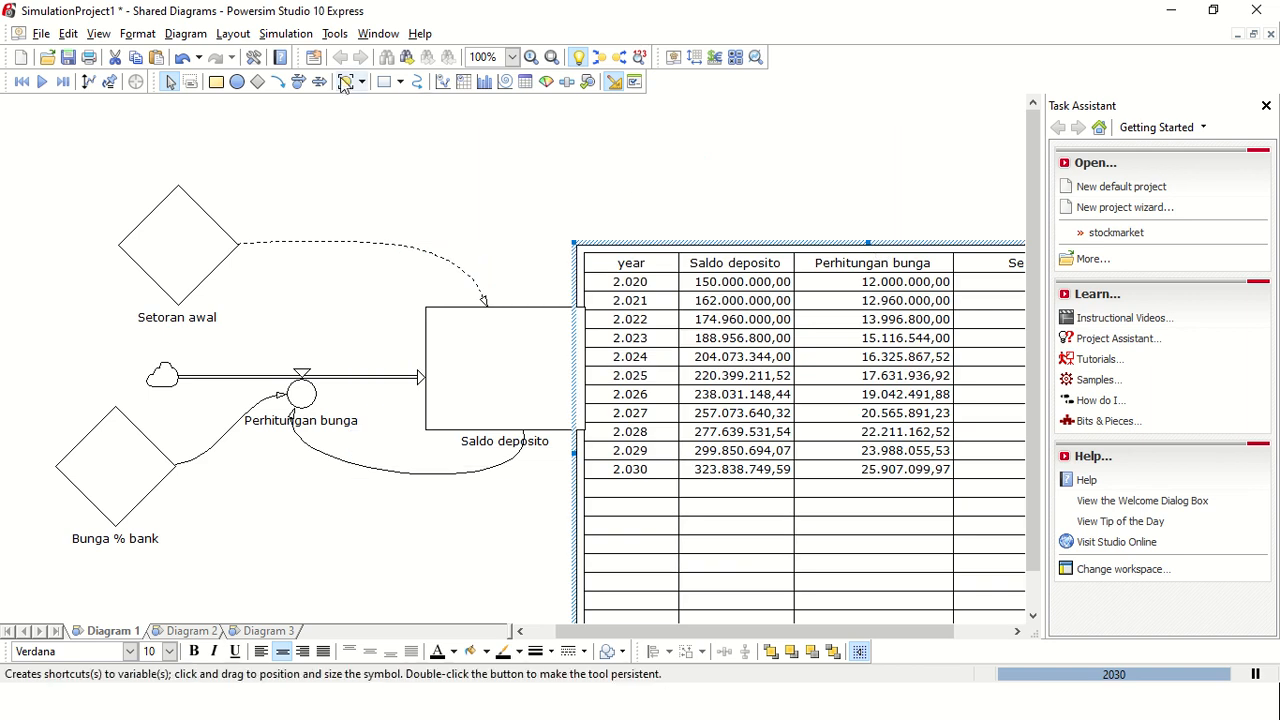
Step: Create a time graph and place it above the Saldo deposito level and the time table
{"action": "left_click", "coordinate": [442, 84]}
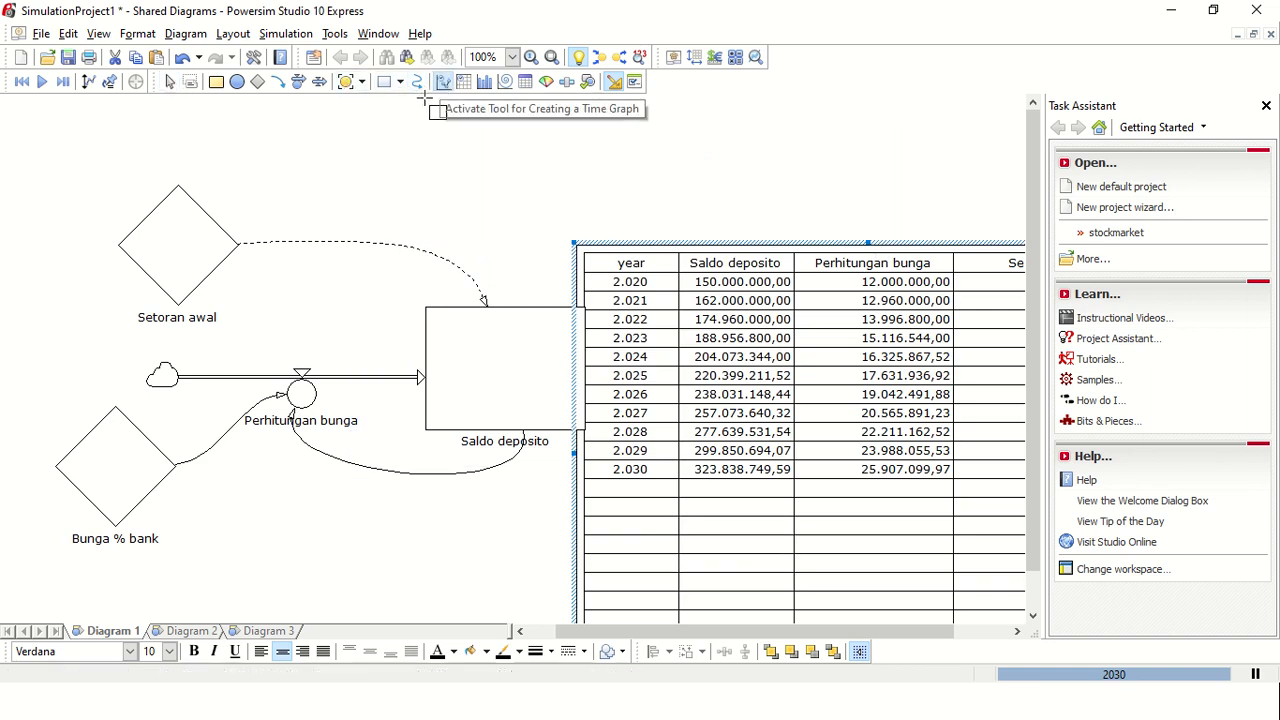
{"action": "mouse_move", "coordinate": [355, 120]}
{"action": "left_mouse_down"}
{"action": "mouse_move", "coordinate": [556, 255]}
{"action": "mouse_move", "coordinate": [540, 306]}
{"action": "mouse_move", "coordinate": [596, 280]}
{"action": "mouse_move", "coordinate": [604, 308]}
{"action": "mouse_move", "coordinate": [746, 362]}
{"action": "left_mouse_up"}
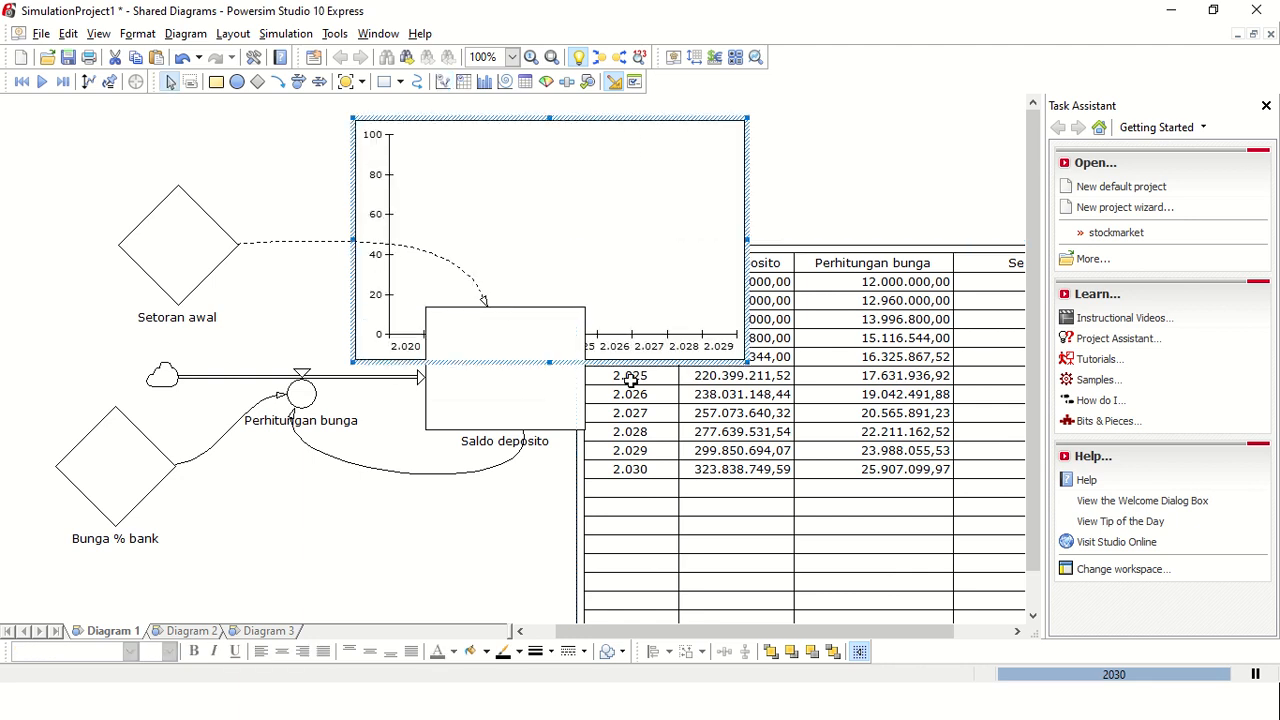
{"action": "left_click", "coordinate": [550, 214]}
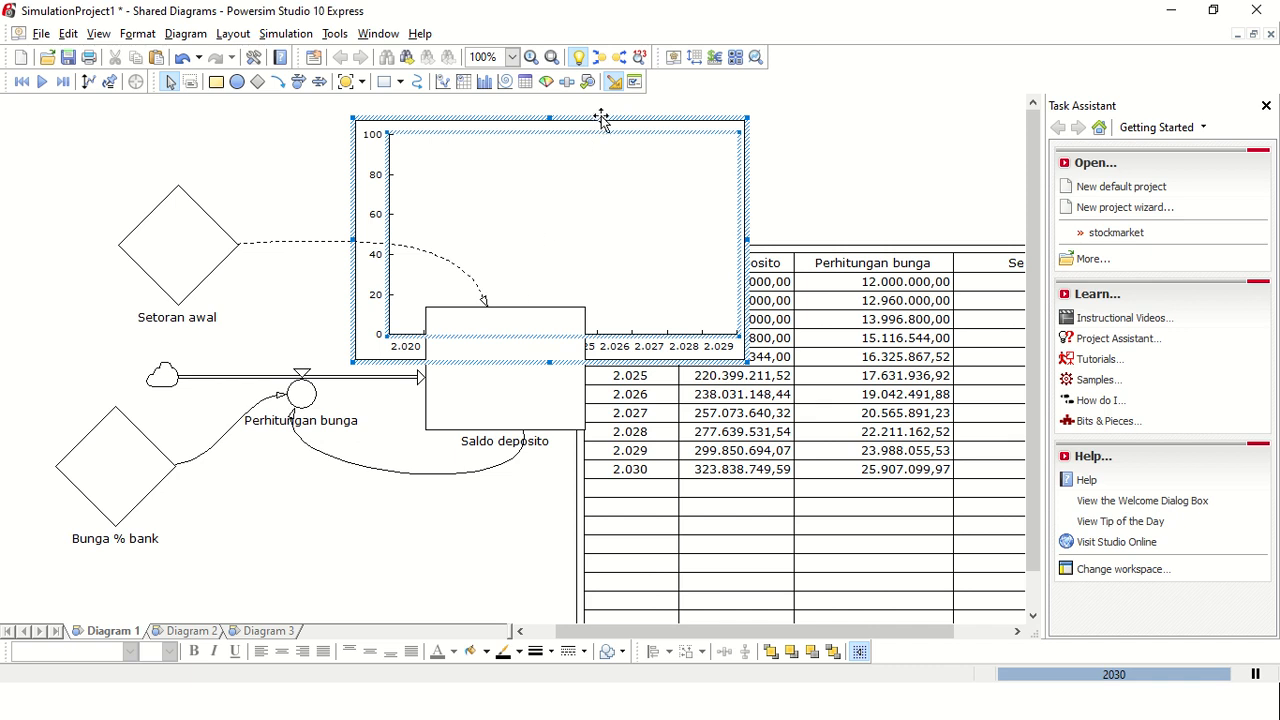
{"action": "left_click_drag", "start_coordinate": [602, 121], "coordinate": [786, 118]}
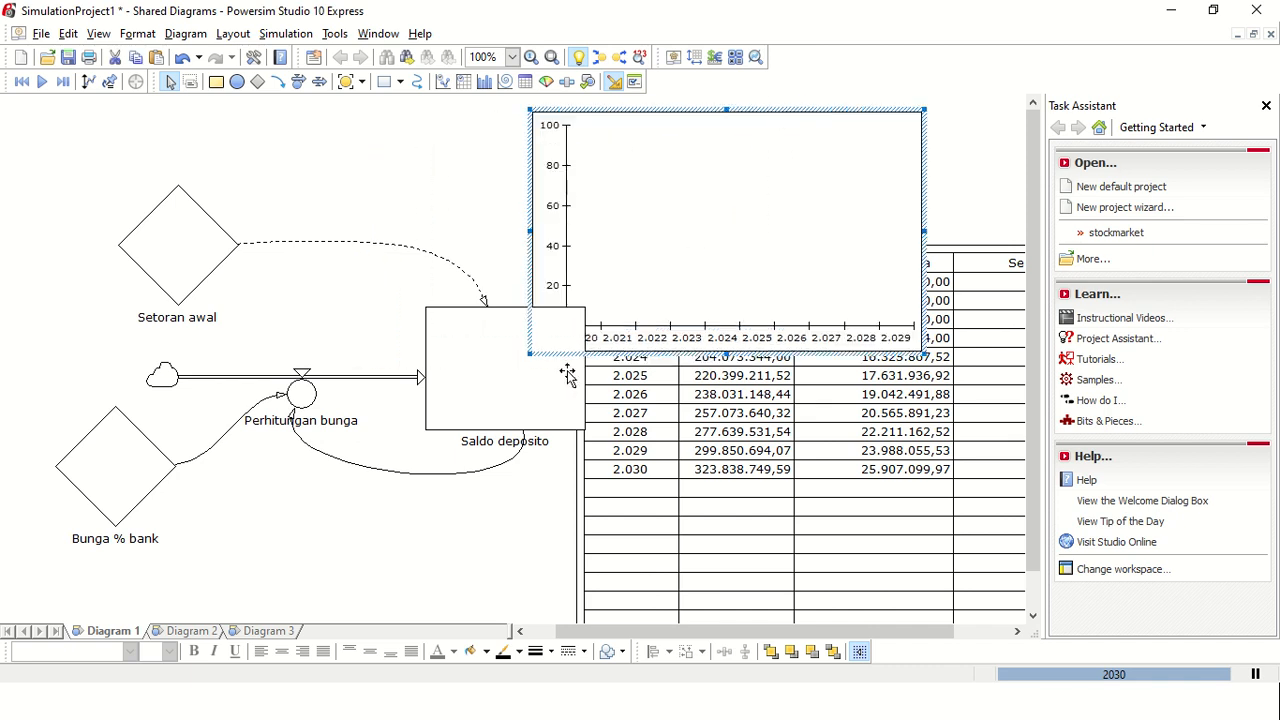
Step: Add Saldo deposito, Perhitungan bunga and Setoran awal to the time graph as plotted variables
{"action": "left_click", "coordinate": [514, 414]}
{"action": "left_click_drag", "start_coordinate": [733, 229], "coordinate": [732, 227]}
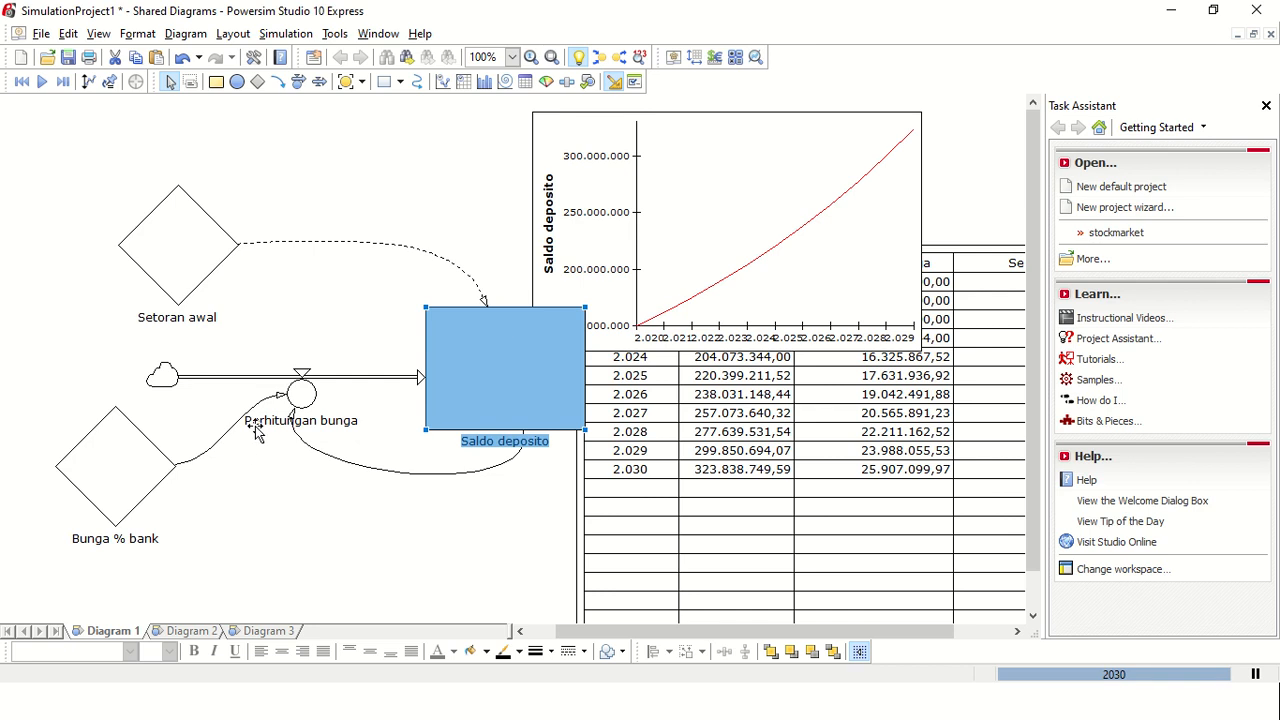
{"action": "left_click_drag", "start_coordinate": [290, 400], "coordinate": [741, 261]}
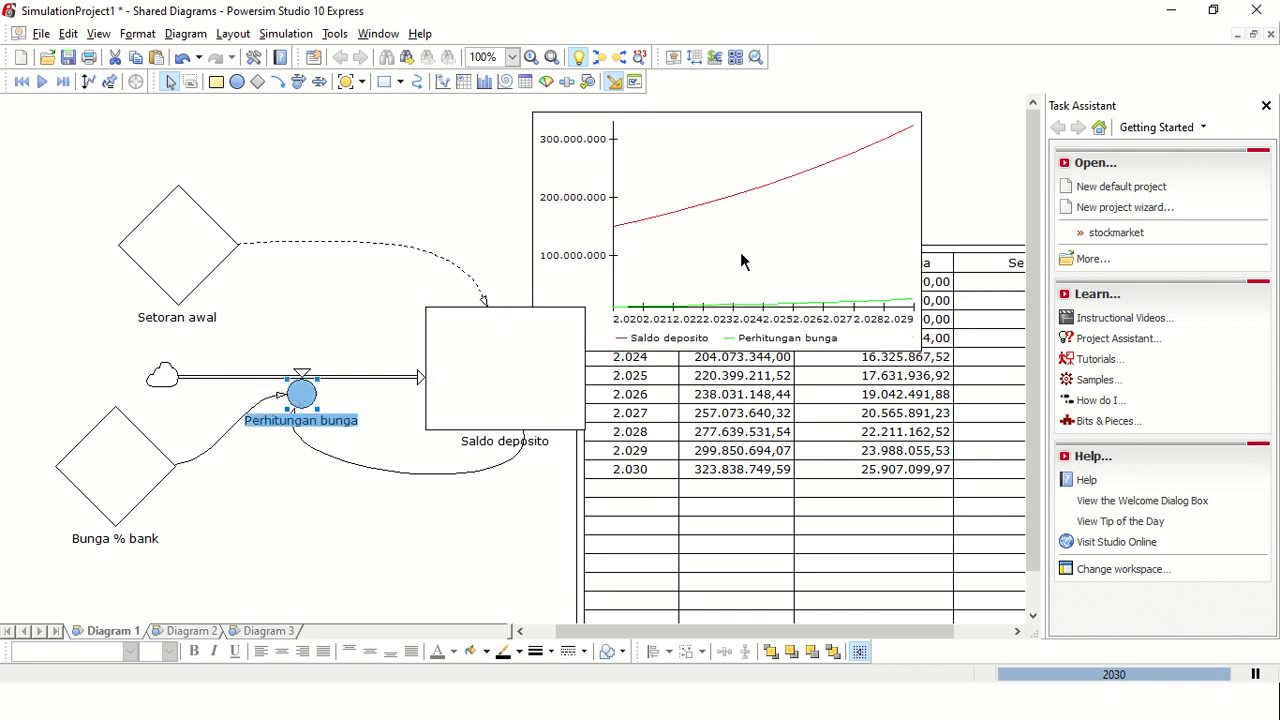
{"action": "left_click_drag", "start_coordinate": [196, 252], "coordinate": [713, 234]}
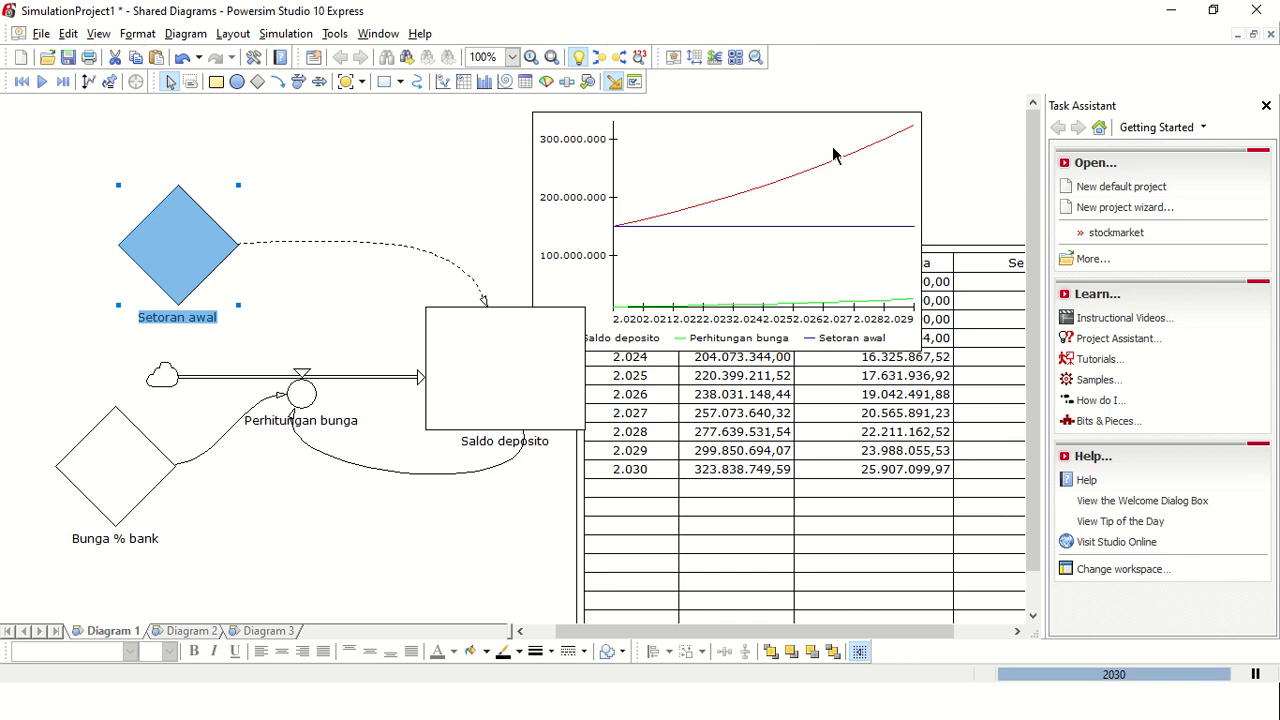
{"action": "left_click", "coordinate": [387, 508]}
Step: Move the time table farther away from the flow diagram and place the time graph below the diagram
{"action": "scroll", "coordinate": [539, 460], "scroll_direction": "down", "scroll_amount": 1}
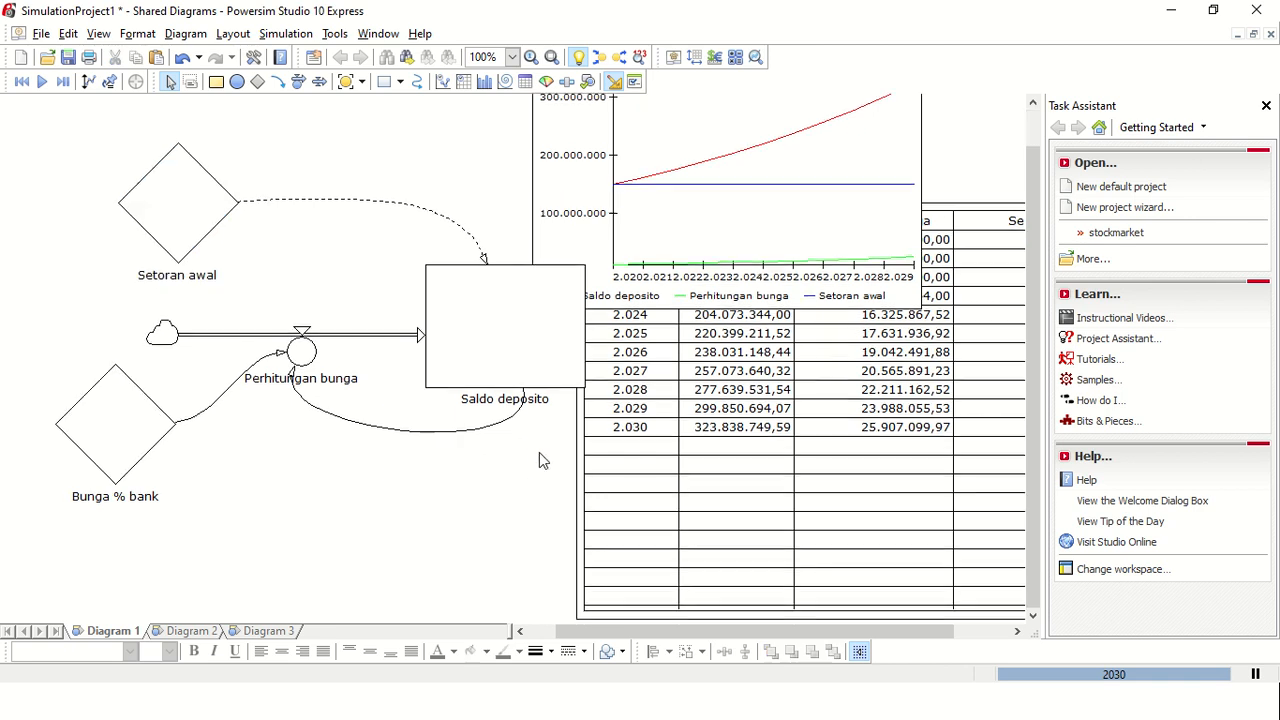
{"action": "double_click", "coordinate": [596, 463]}
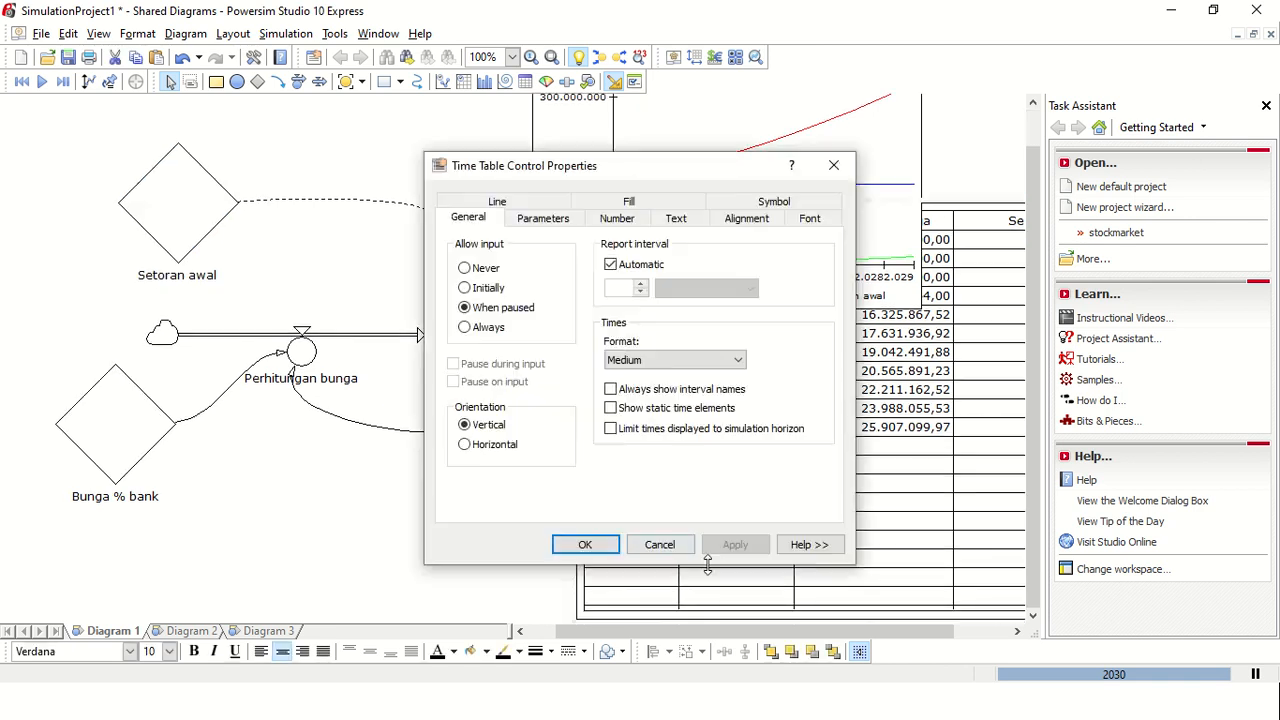
{"action": "left_click", "coordinate": [684, 544]}
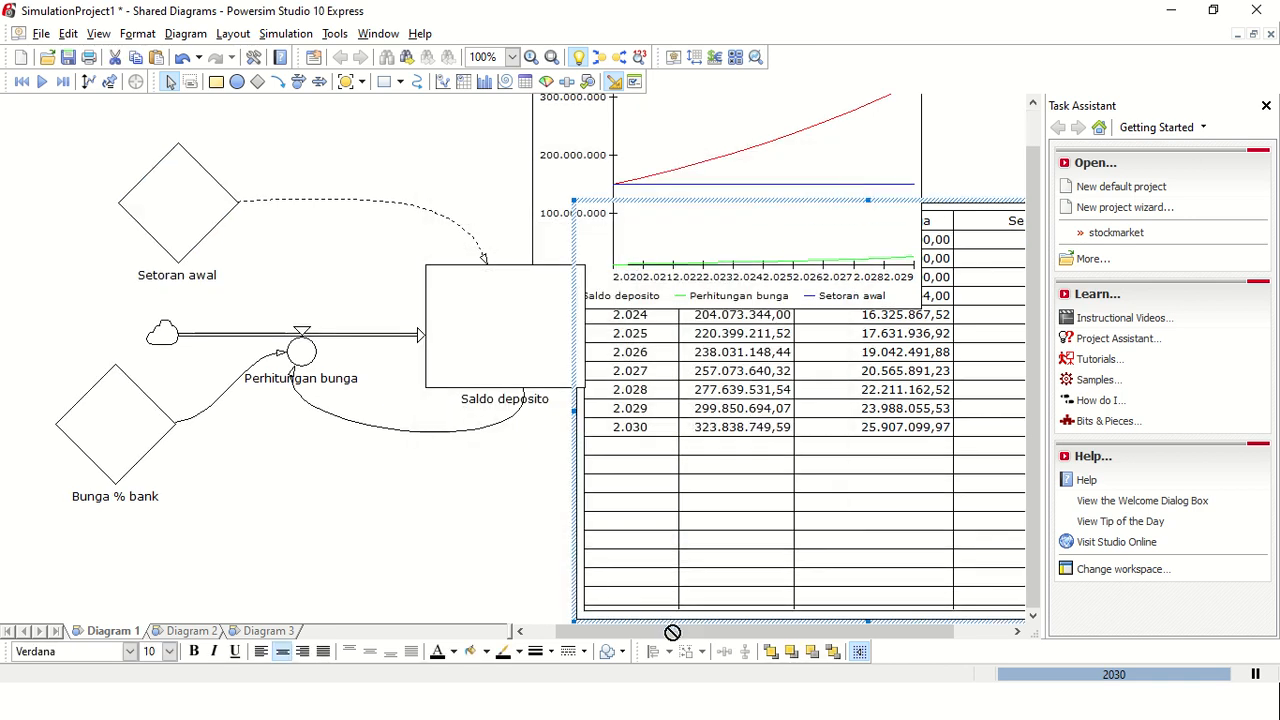
{"action": "left_click_drag", "start_coordinate": [723, 626], "coordinate": [720, 594]}
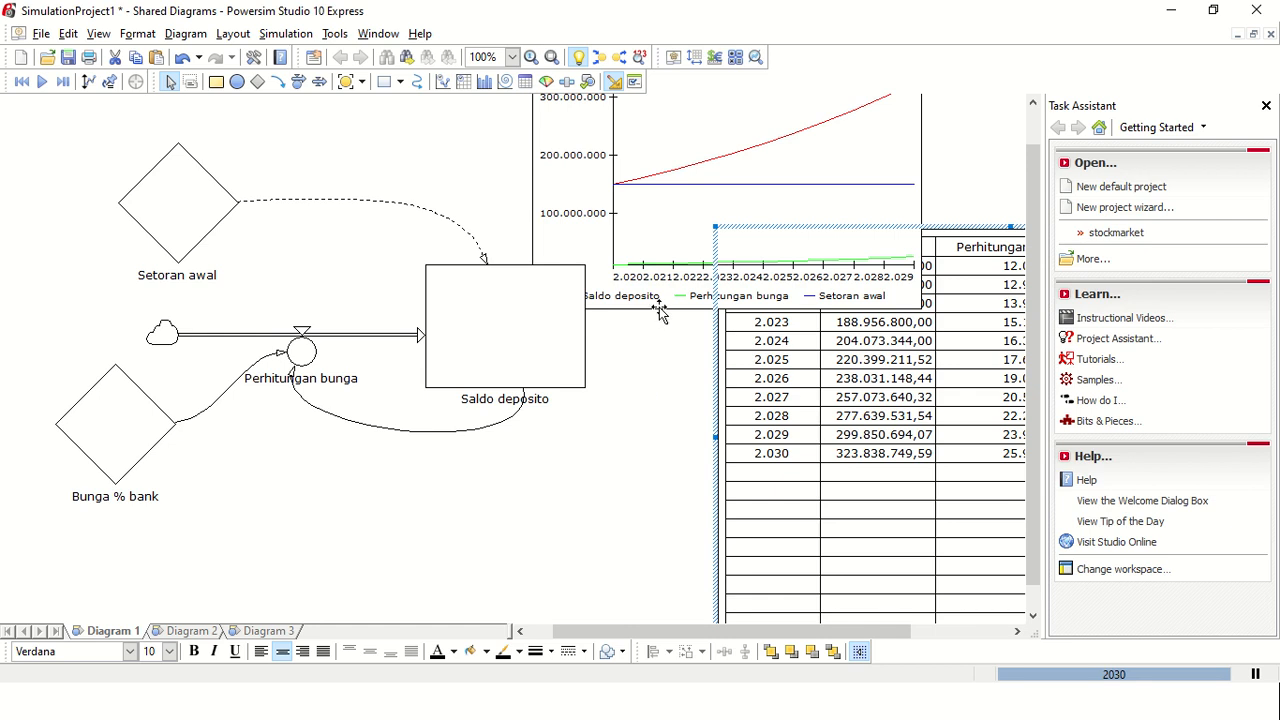
{"action": "left_click_drag", "start_coordinate": [659, 307], "coordinate": [347, 548]}
{"action": "scroll", "coordinate": [630, 508], "scroll_direction": "up", "scroll_amount": 3}
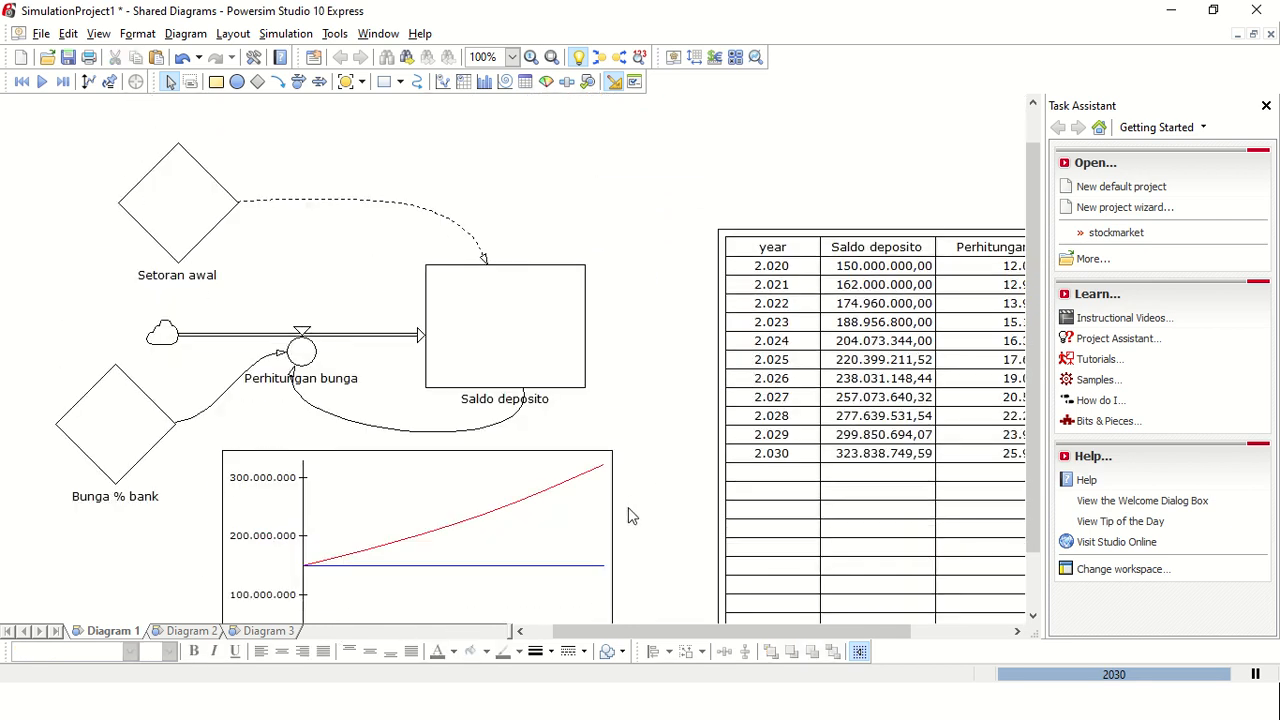
{"action": "scroll", "coordinate": [628, 508], "scroll_direction": "down", "scroll_amount": 2}
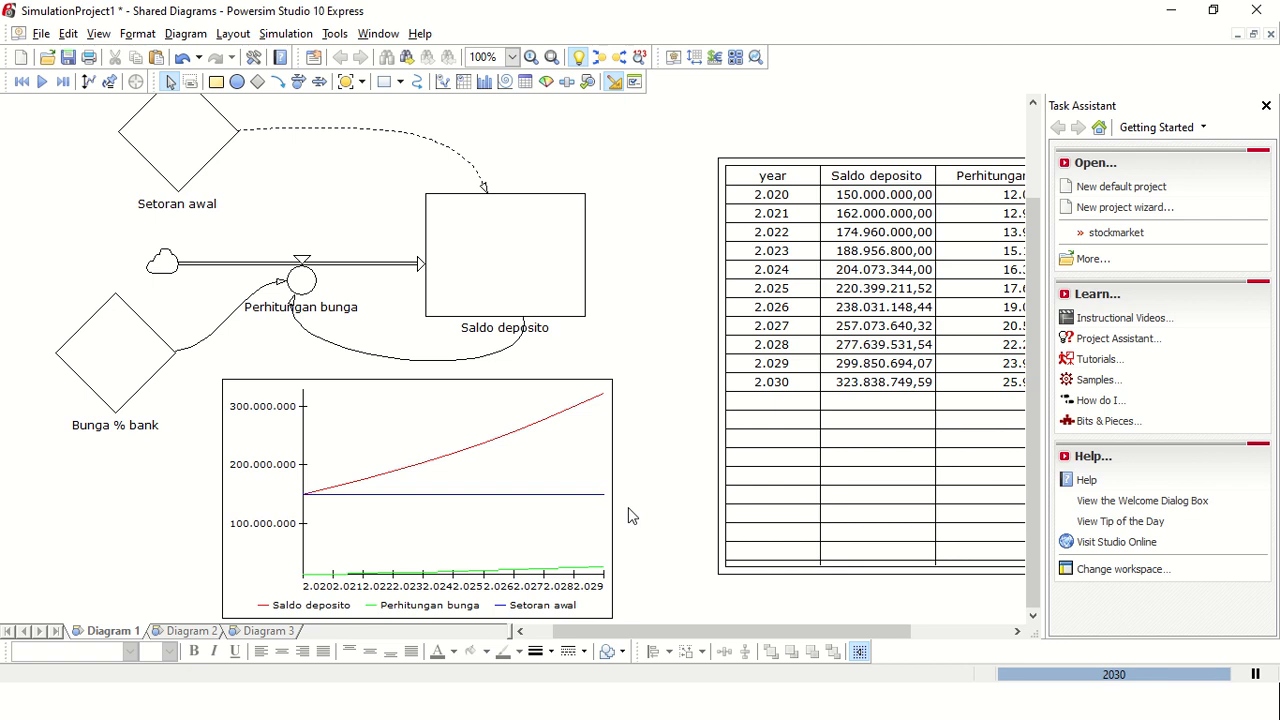
Step: Move the time table closer to the flow diagram and shorten it so it ends just below the 2030 row
{"action": "left_click", "coordinate": [773, 572]}
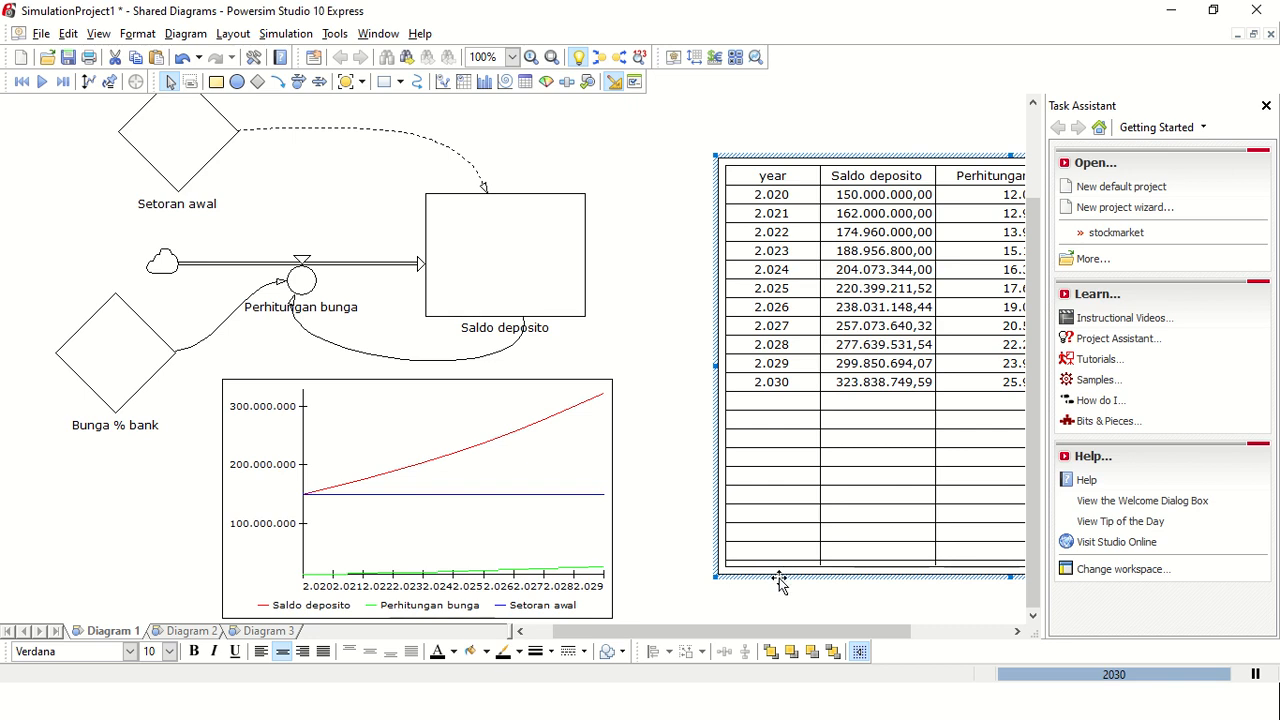
{"action": "left_click_drag", "start_coordinate": [779, 578], "coordinate": [709, 534]}
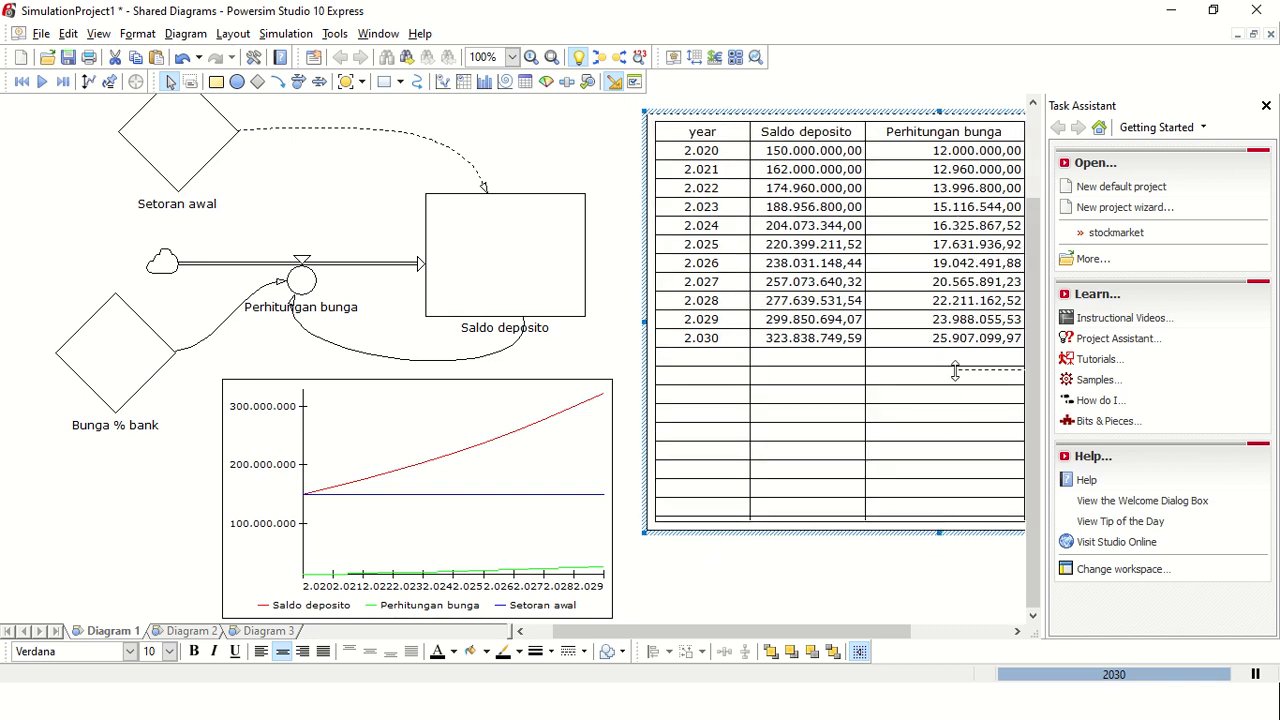
{"action": "left_click_drag", "start_coordinate": [955, 371], "coordinate": [955, 363]}
{"action": "left_click", "coordinate": [904, 465]}
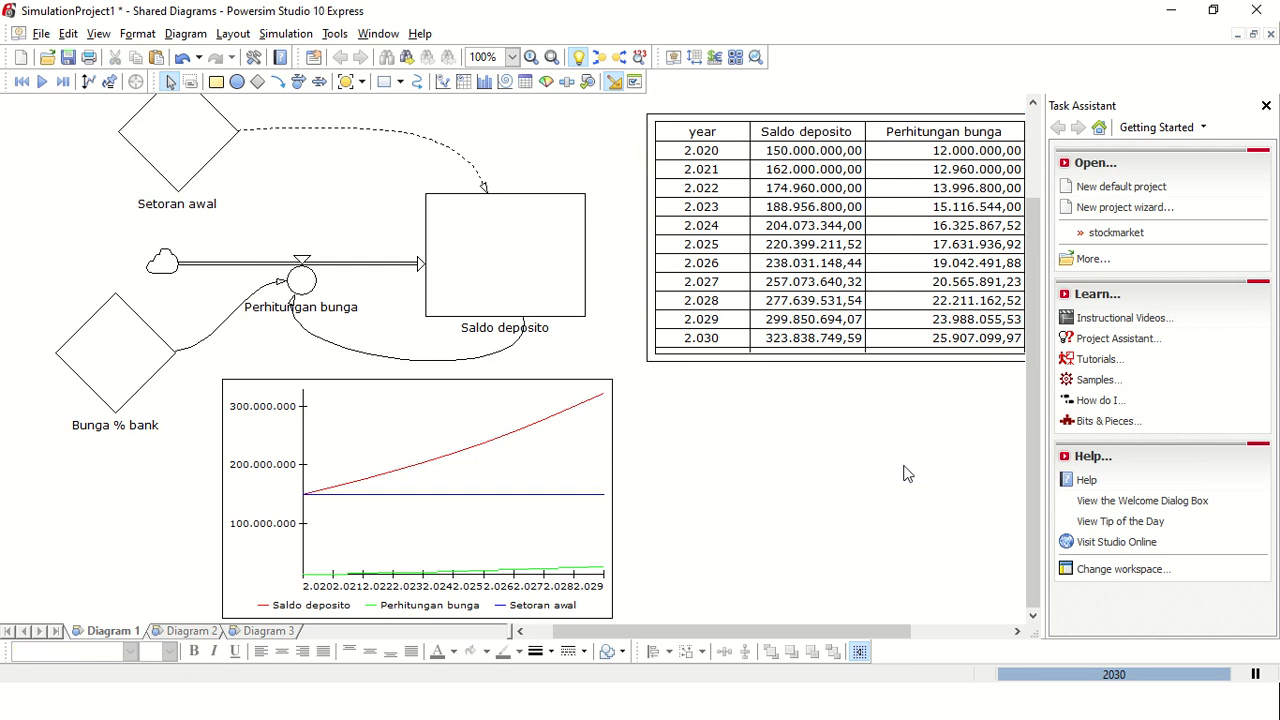
Step: Switch to the Pengantar Sistem Dinamik presentation in PowerPoint
{"action": "key", "text": "alt+Tab"}
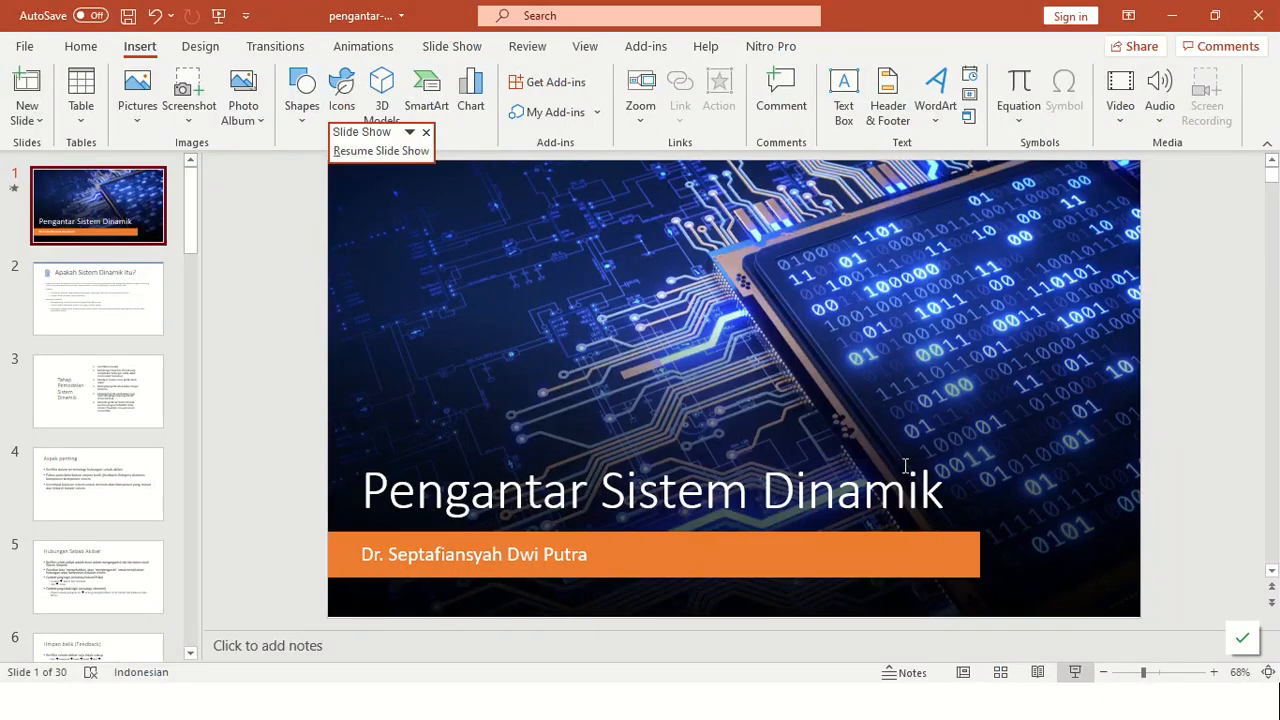